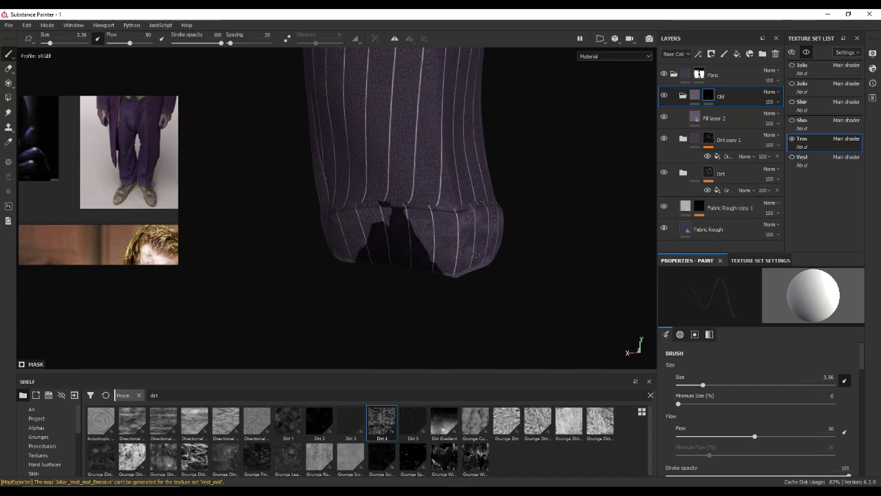
# Step: Inspect the trouser cuff, then show every texture set so the whole character is visible
pyautogui.moveTo(459, 255)
pyautogui.keyDown('alt'); pyautogui.mouseDown()
pyautogui.moveTo(507, 255)
pyautogui.moveTo(423, 204)
pyautogui.moveTo(555, 261)
pyautogui.moveTo(516, 225)
pyautogui.moveTo(473, 234)
pyautogui.mouseUp(); pyautogui.keyUp('alt')
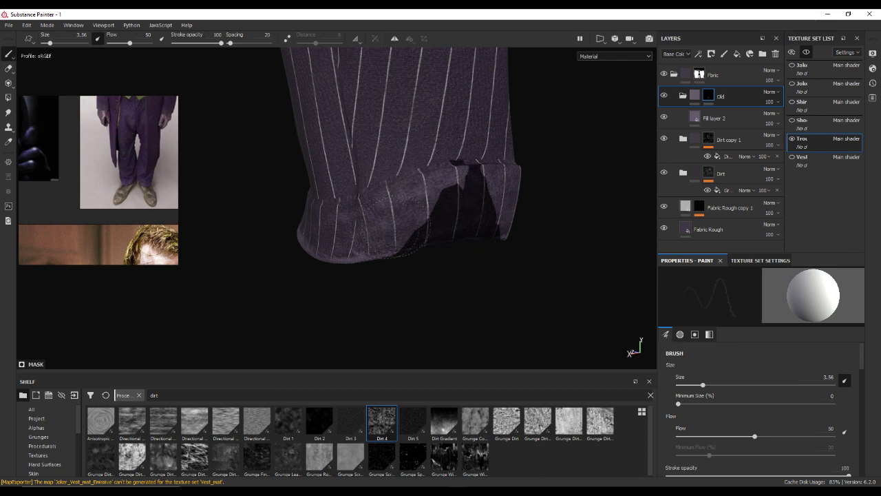
pyautogui.moveTo(441, 213)
pyautogui.keyDown('alt'); pyautogui.mouseDown()
pyautogui.moveTo(513, 223)
pyautogui.moveTo(383, 237)
pyautogui.moveTo(365, 227)
pyautogui.mouseUp(); pyautogui.keyUp('alt')
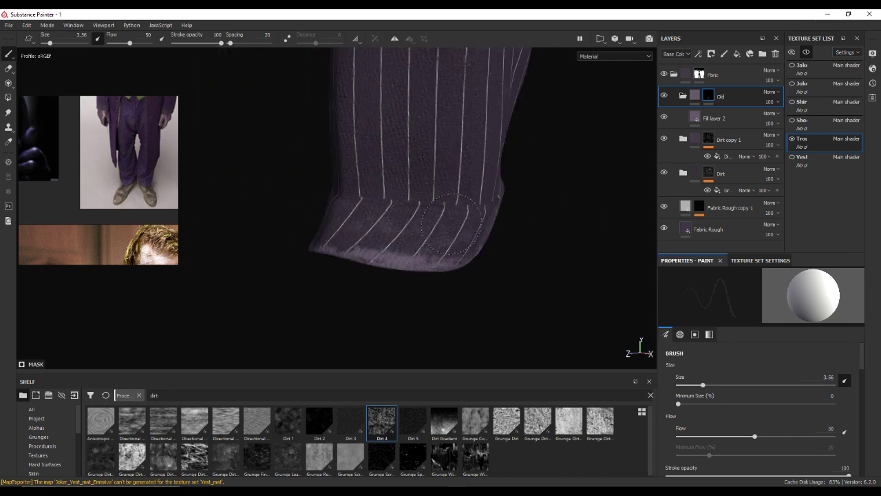
pyautogui.keyDown('alt'); pyautogui.moveTo(464, 245); pyautogui.dragTo(457, 243); pyautogui.keyUp('alt')
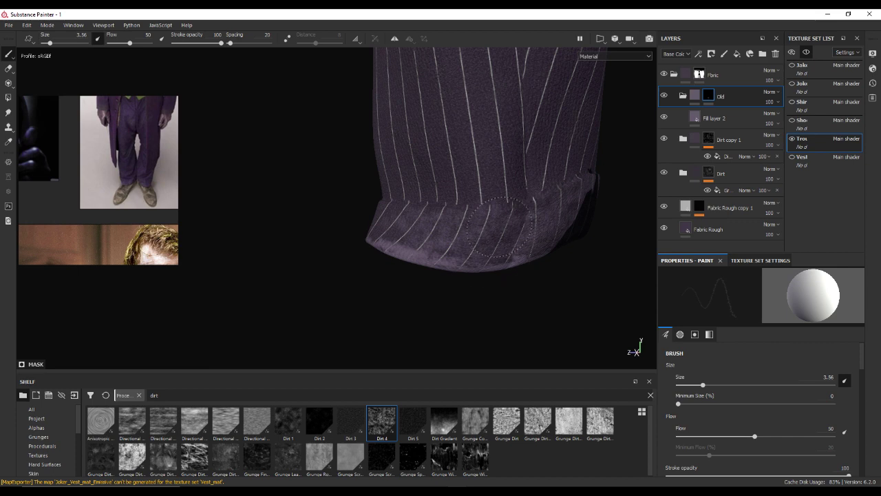
pyautogui.moveTo(459, 225)
pyautogui.keyDown('alt'); pyautogui.mouseDown()
pyautogui.moveTo(449, 225)
pyautogui.moveTo(480, 227)
pyautogui.mouseUp(); pyautogui.keyUp('alt')
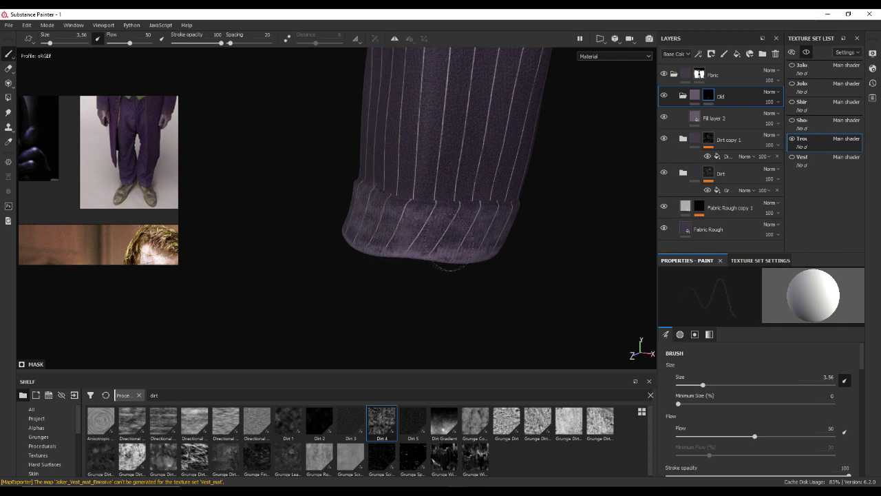
pyautogui.keyDown('alt'); pyautogui.moveTo(471, 232); pyautogui.dragTo(495, 230); pyautogui.keyUp('alt')
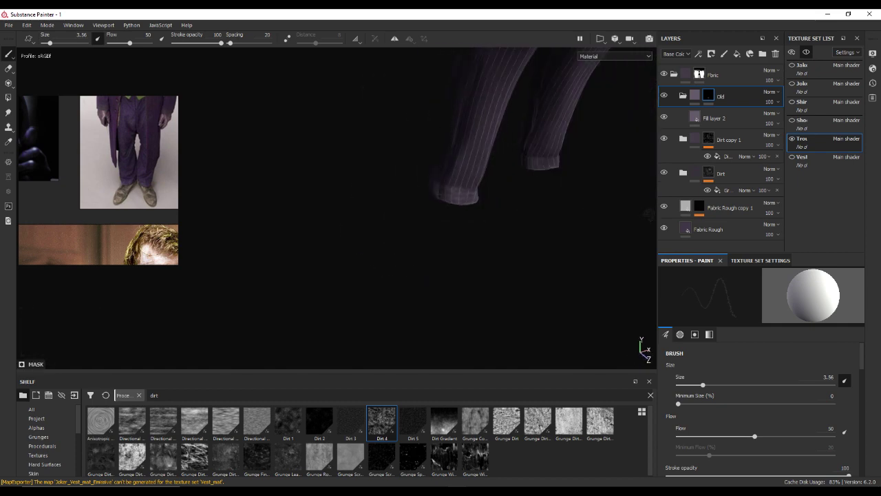
pyautogui.scroll(-2, 446, 207)
pyautogui.scroll(-2, 449, 214)
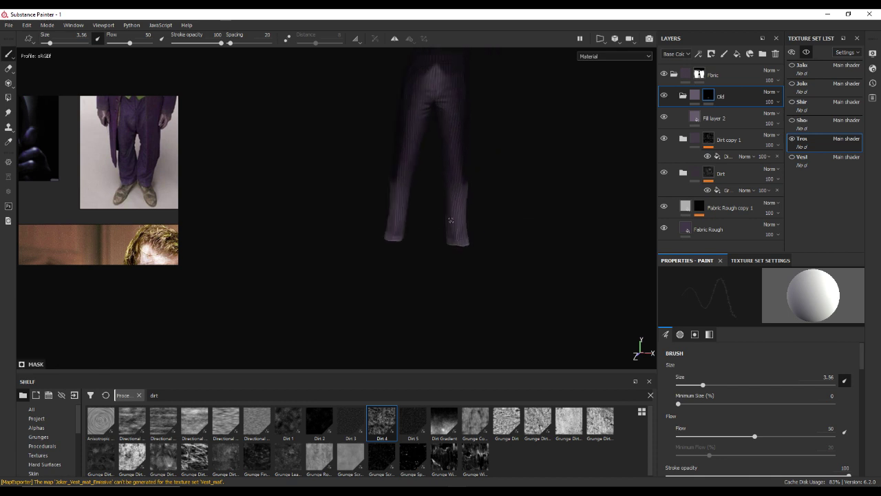
pyautogui.click(807, 52)
pyautogui.moveTo(491, 233)
pyautogui.keyDown('alt'); pyautogui.mouseDown(button='right')
pyautogui.moveTo(530, 240)
pyautogui.moveTo(364, 222)
pyautogui.moveTo(367, 238)
pyautogui.moveTo(405, 245)
pyautogui.moveTo(398, 240)
pyautogui.mouseUp(button='right'); pyautogui.keyUp('alt')
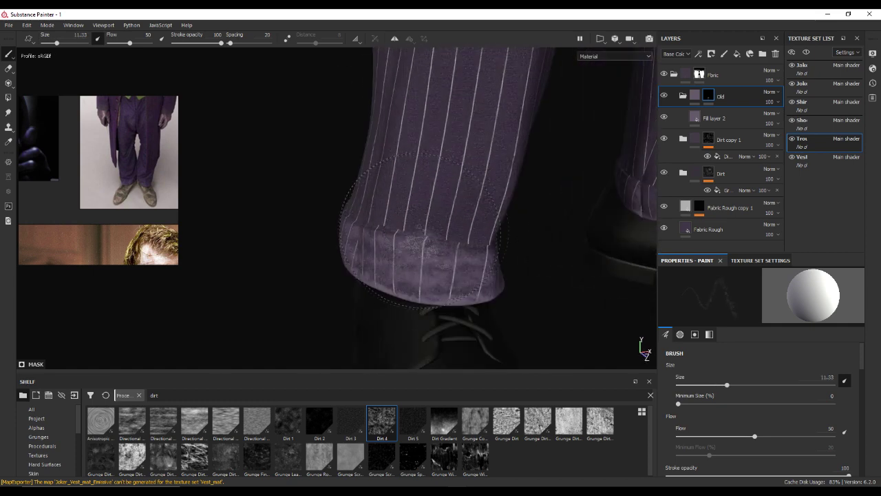
# Step: Brush grunge wear along the trouser cuff above the shoe
pyautogui.moveTo(398, 239)
pyautogui.mouseDown()
pyautogui.moveTo(380, 257)
pyautogui.moveTo(392, 261)
pyautogui.moveTo(428, 246)
pyautogui.mouseUp()
pyautogui.keyDown('alt'); pyautogui.moveTo(429, 246); pyautogui.dragTo(464, 197, button='right'); pyautogui.keyUp('alt')
pyautogui.moveTo(444, 205)
pyautogui.keyDown('alt'); pyautogui.mouseDown()
pyautogui.moveTo(216, 197)
pyautogui.moveTo(472, 246)
pyautogui.moveTo(393, 275)
pyautogui.moveTo(391, 203)
pyautogui.moveTo(399, 227)
pyautogui.moveTo(413, 206)
pyautogui.mouseUp(); pyautogui.keyUp('alt')
pyautogui.scroll(2, 365, 202)
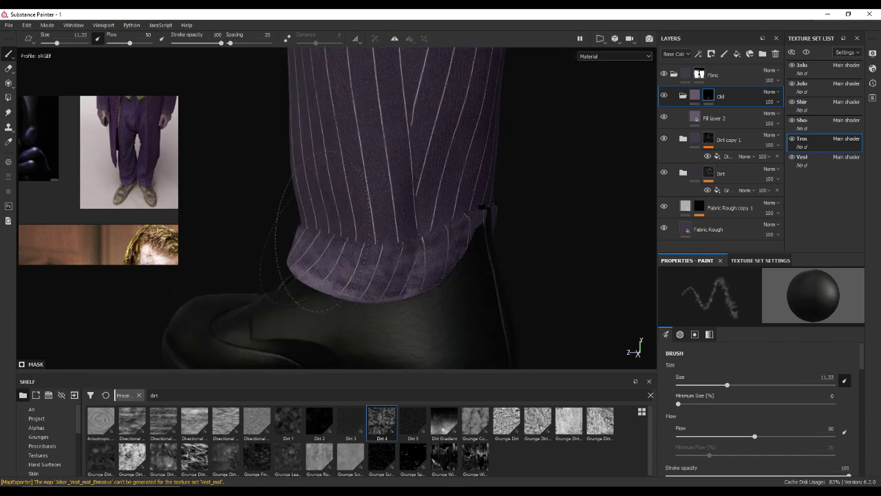
pyautogui.moveTo(378, 232)
pyautogui.keyDown('alt'); pyautogui.mouseDown(button='right')
pyautogui.moveTo(406, 181)
pyautogui.moveTo(303, 138)
pyautogui.moveTo(364, 157)
pyautogui.moveTo(390, 181)
pyautogui.mouseUp(button='right'); pyautogui.keyUp('alt')
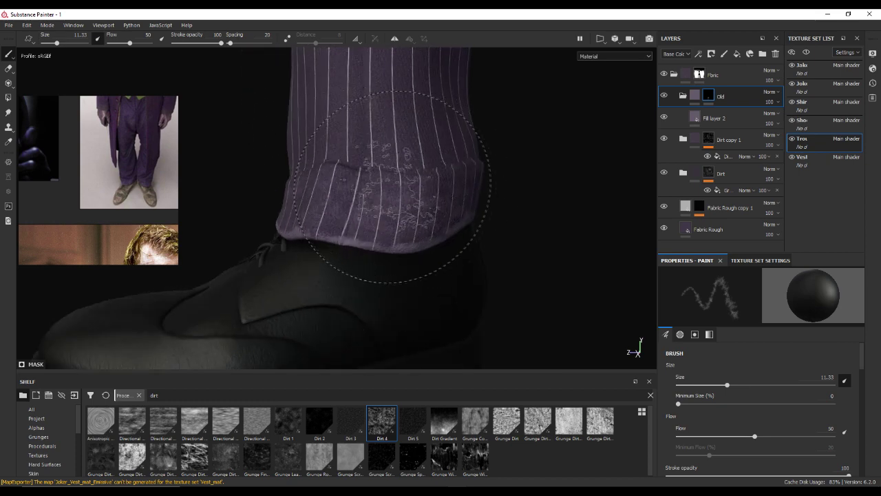
pyautogui.keyDown('alt'); pyautogui.moveTo(334, 191); pyautogui.dragTo(451, 216); pyautogui.keyUp('alt')
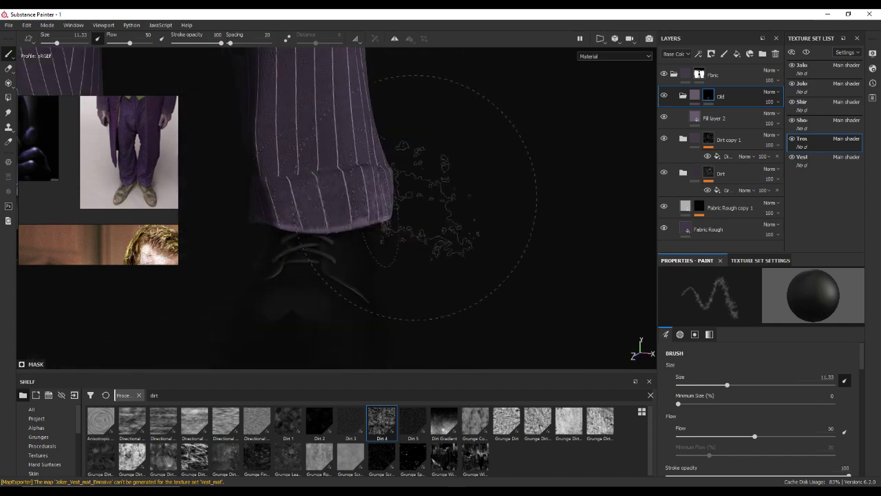
pyautogui.keyDown('shift'); pyautogui.moveTo(448, 215); pyautogui.dragTo(461, 207, button='right'); pyautogui.keyUp('shift')
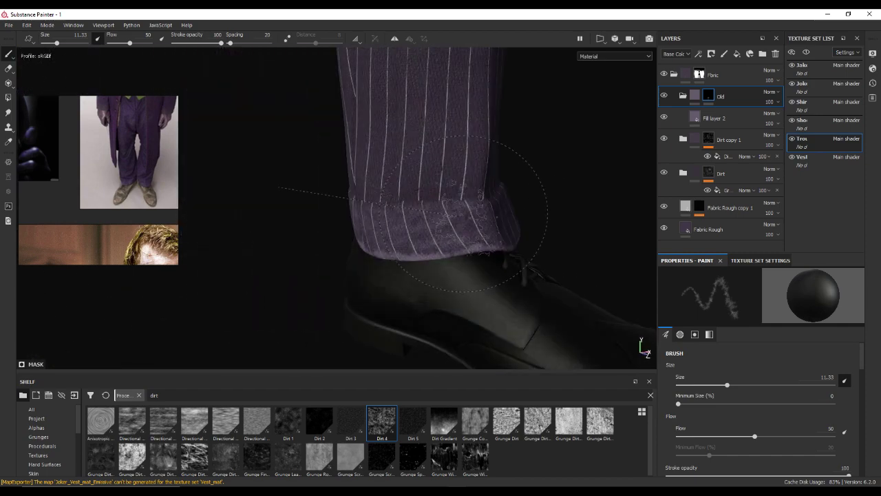
pyautogui.moveTo(413, 222)
pyautogui.keyDown('alt'); pyautogui.mouseDown()
pyautogui.moveTo(549, 242)
pyautogui.moveTo(254, 214)
pyautogui.moveTo(510, 206)
pyautogui.moveTo(324, 228)
pyautogui.mouseUp(); pyautogui.keyUp('alt')
pyautogui.rightClick(324, 154)
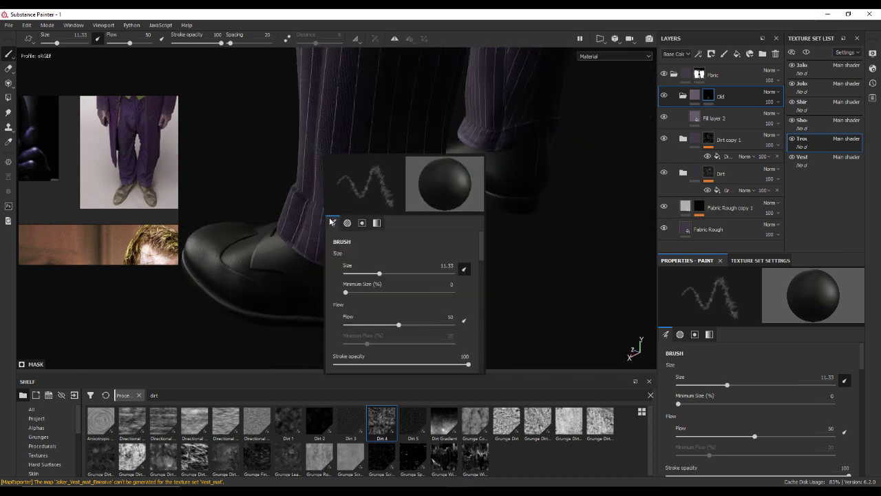
pyautogui.scroll(-5, 246, 172)
pyautogui.scroll(-5, 271, 162)
pyautogui.moveTo(270, 162)
pyautogui.keyDown('alt'); pyautogui.mouseDown()
pyautogui.moveTo(411, 211)
pyautogui.moveTo(382, 182)
pyautogui.mouseUp(); pyautogui.keyUp('alt')
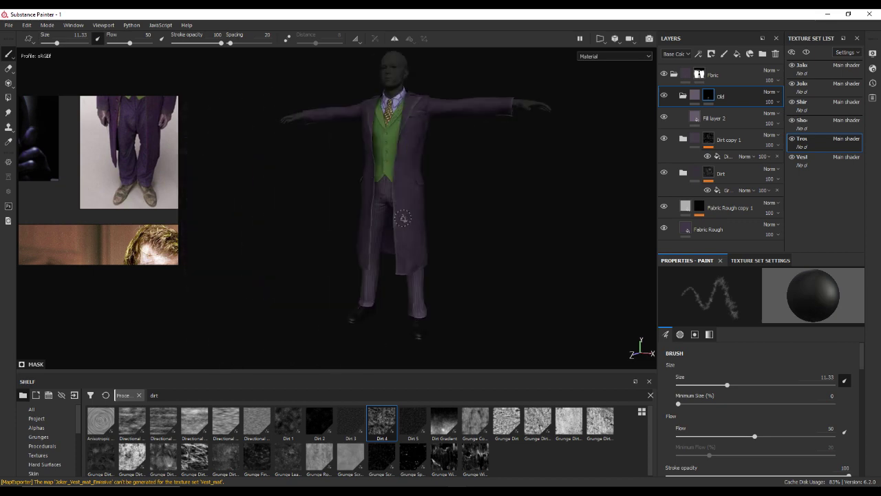
# Step: Shrink the Dirt 4 brush for fine detail and switch the paint value to white
pyautogui.scroll(5, 382, 182)
pyautogui.scroll(4, 382, 183)
pyautogui.press('[')
pyautogui.press('[')
pyautogui.press('[')
pyautogui.press('[')
pyautogui.press('[')
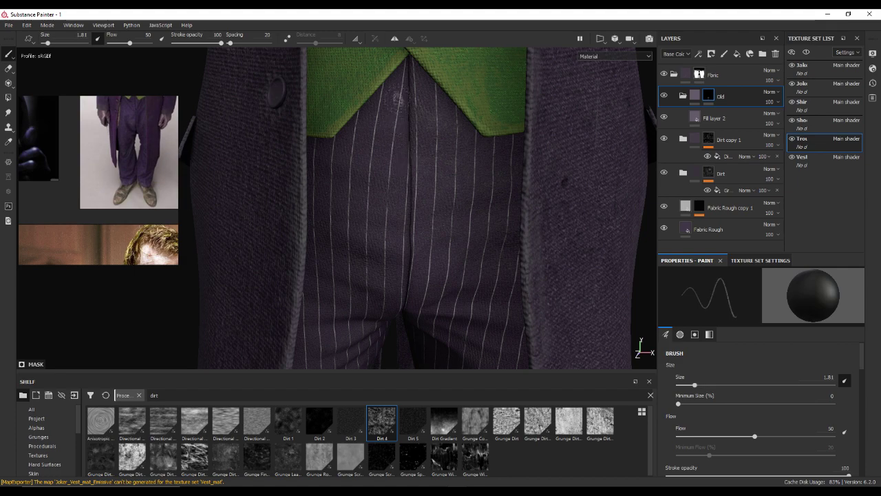
pyautogui.scroll(3, 425, 130)
pyautogui.scroll(3, 427, 111)
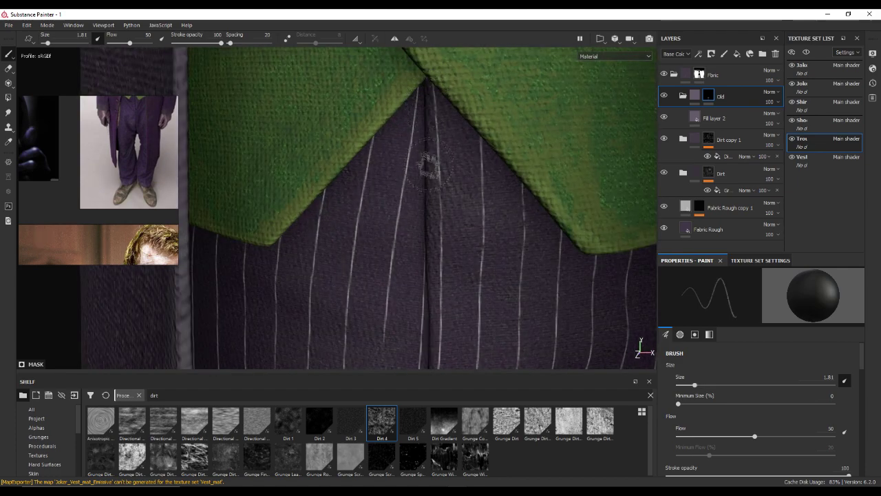
pyautogui.press('x')
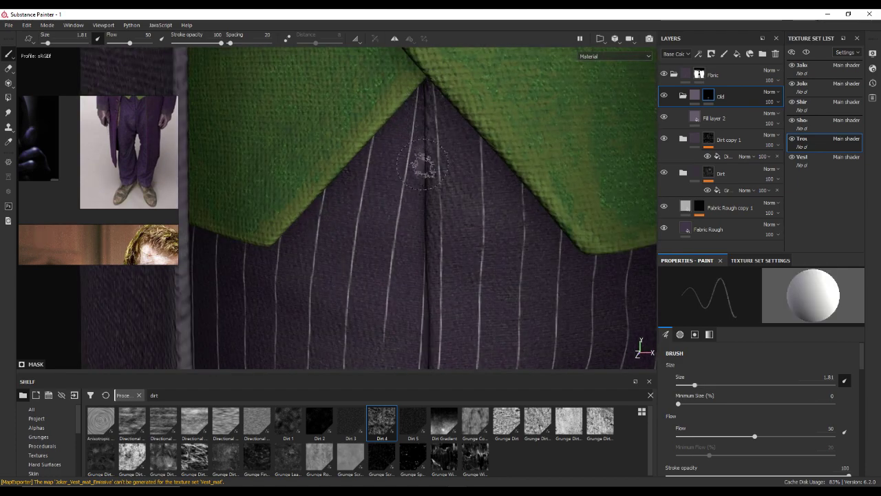
pyautogui.scroll(2, 425, 163)
pyautogui.press('[')
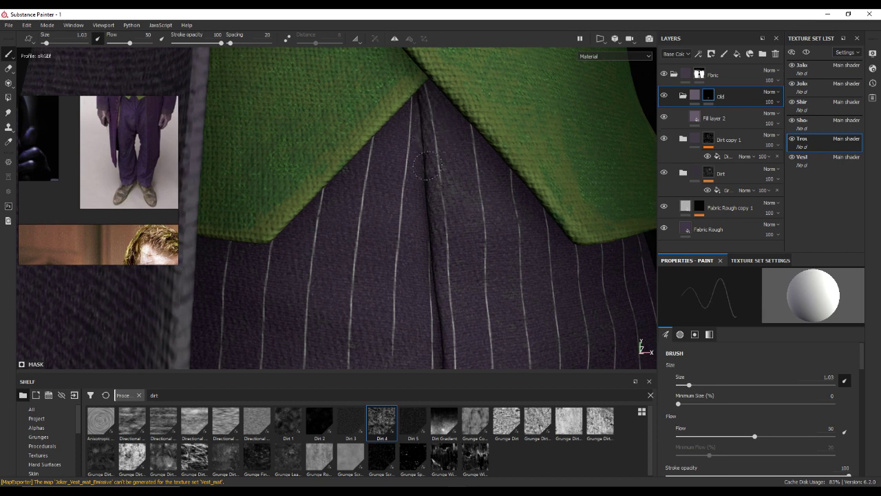
# Step: Paint fine dirt down the trouser centre seam below the vest tip
pyautogui.moveTo(424, 136); pyautogui.dragTo(422, 169)
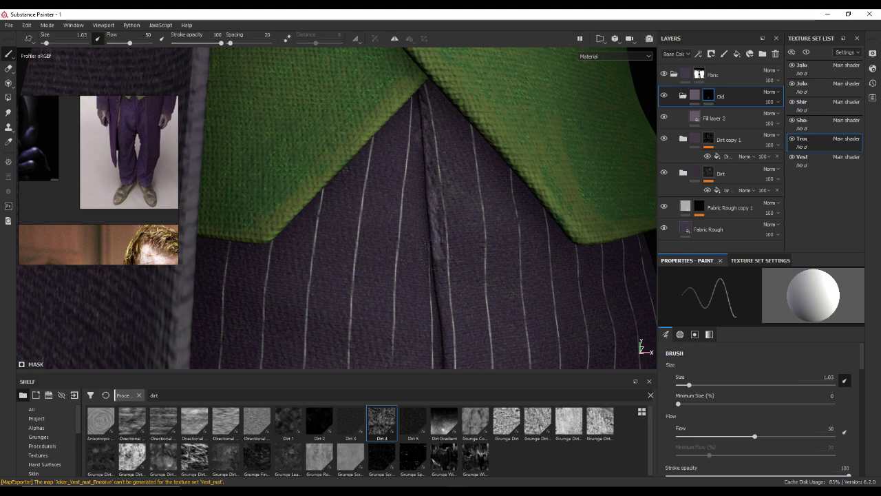
pyautogui.scroll(-3, 435, 301)
pyautogui.scroll(-2, 460, 255)
pyautogui.scroll(2, 460, 254)
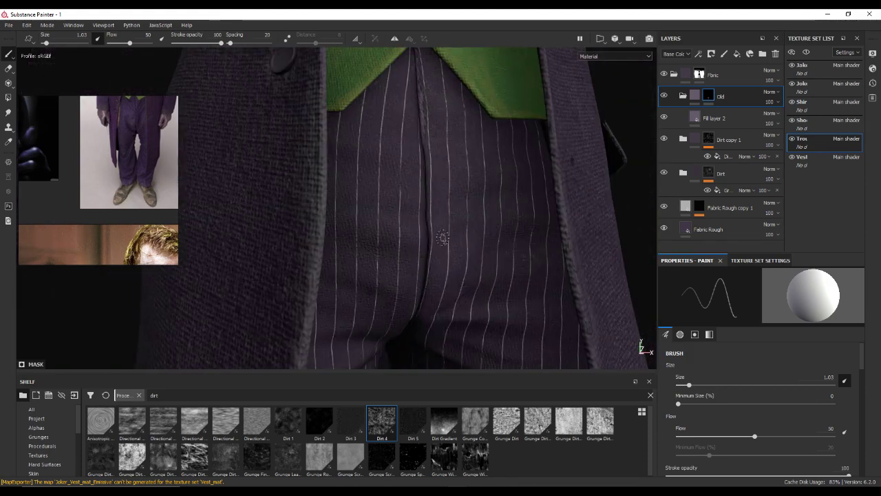
pyautogui.scroll(2, 440, 236)
pyautogui.scroll(1, 466, 172)
pyautogui.moveTo(418, 103); pyautogui.dragTo(416, 175)
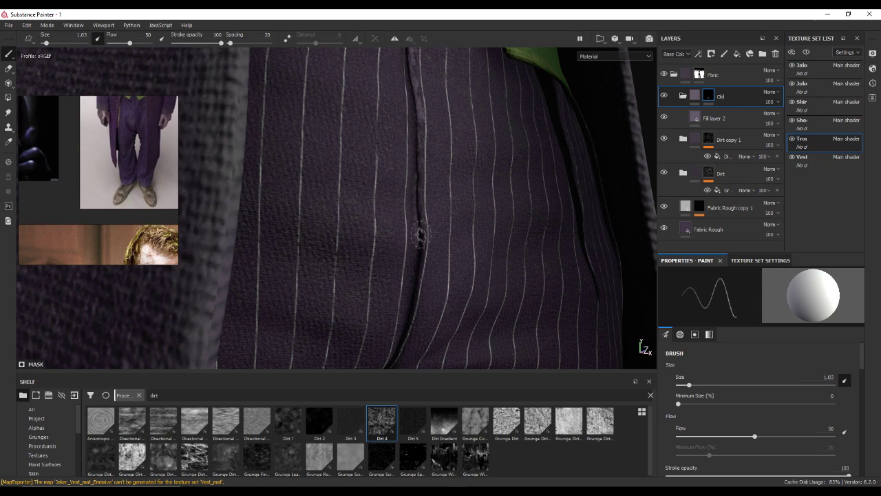
pyautogui.scroll(2, 406, 234)
pyautogui.keyDown('alt'); pyautogui.moveTo(397, 178); pyautogui.dragTo(413, 169); pyautogui.keyUp('alt')
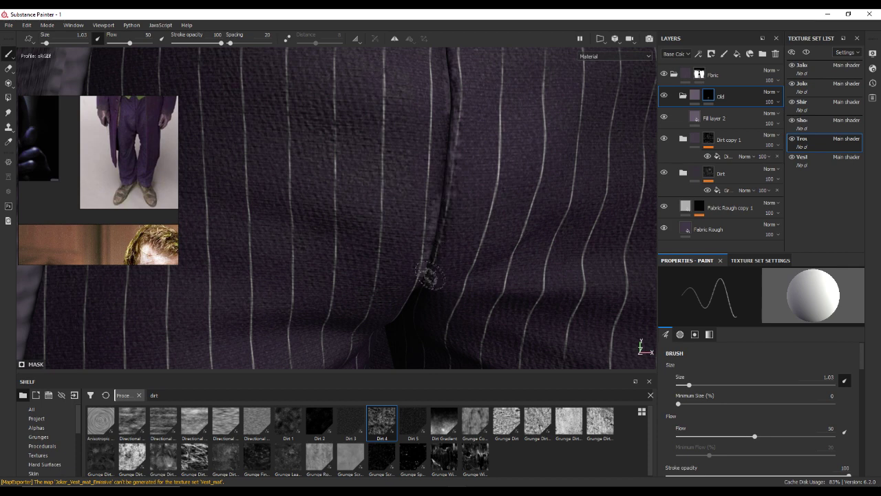
# Step: Set the paint value back to white and reframe the view on the vest and trousers
pyautogui.press('x')
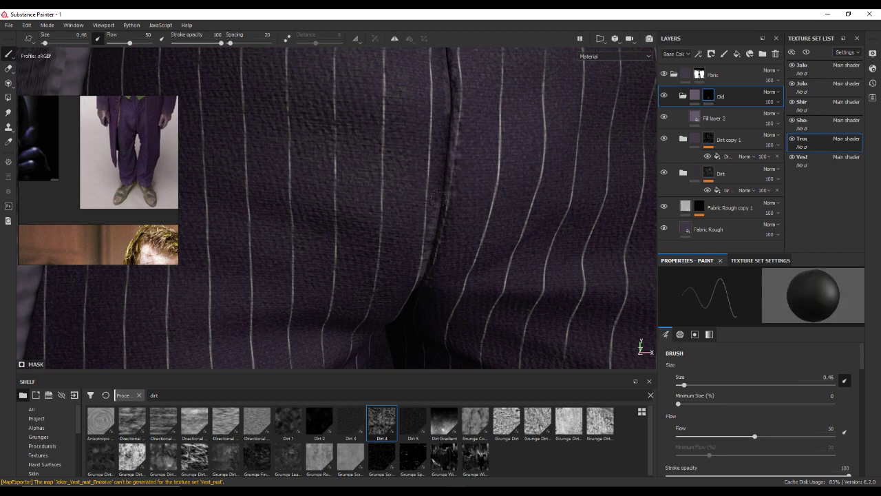
pyautogui.press('x')
pyautogui.press('x')
pyautogui.keyDown('alt'); pyautogui.moveTo(421, 249); pyautogui.dragTo(441, 195); pyautogui.keyUp('alt')
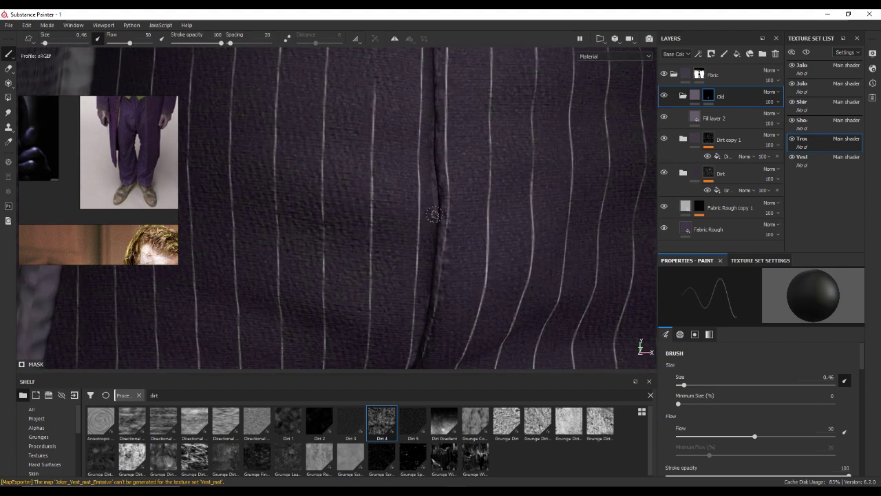
pyautogui.keyDown('alt'); pyautogui.moveTo(431, 147); pyautogui.dragTo(417, 245); pyautogui.keyUp('alt')
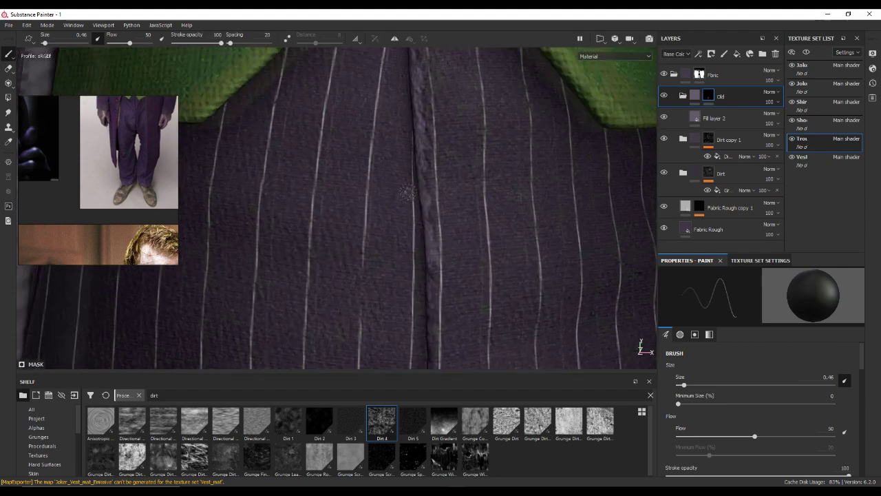
pyautogui.press('x')
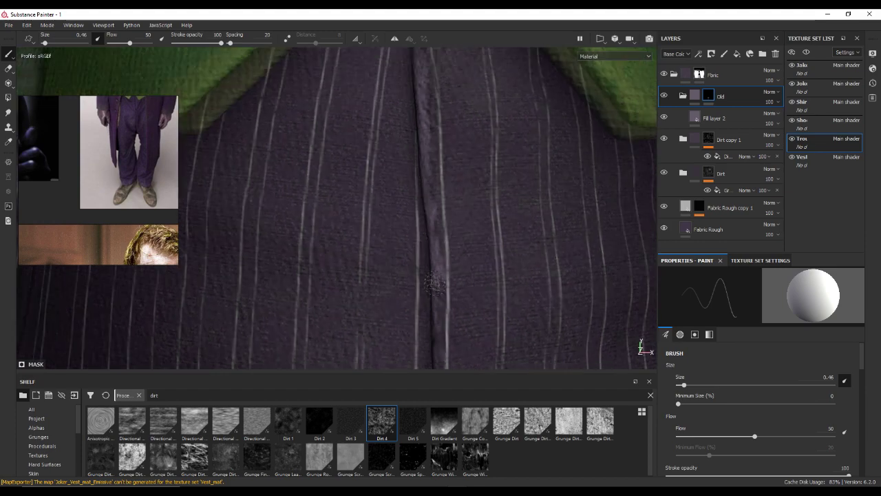
pyautogui.keyDown('alt'); pyautogui.moveTo(427, 217); pyautogui.dragTo(433, 249, button='right'); pyautogui.keyUp('alt')
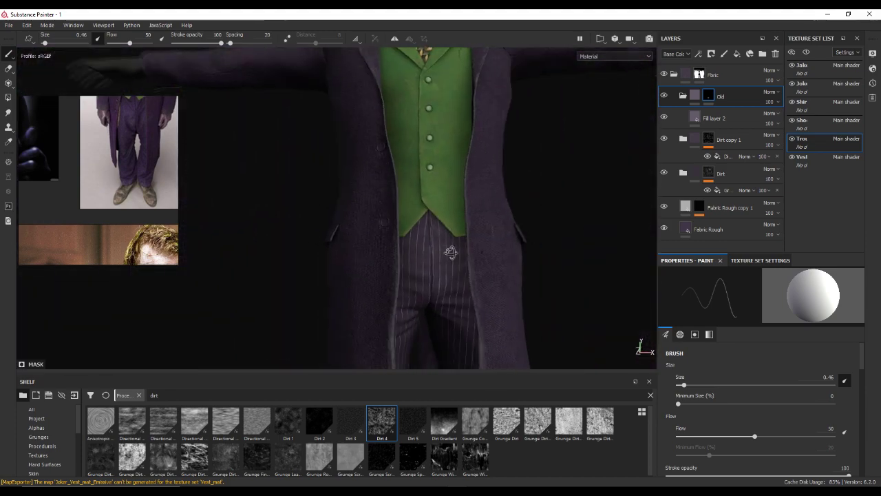
pyautogui.scroll(3, 424, 199)
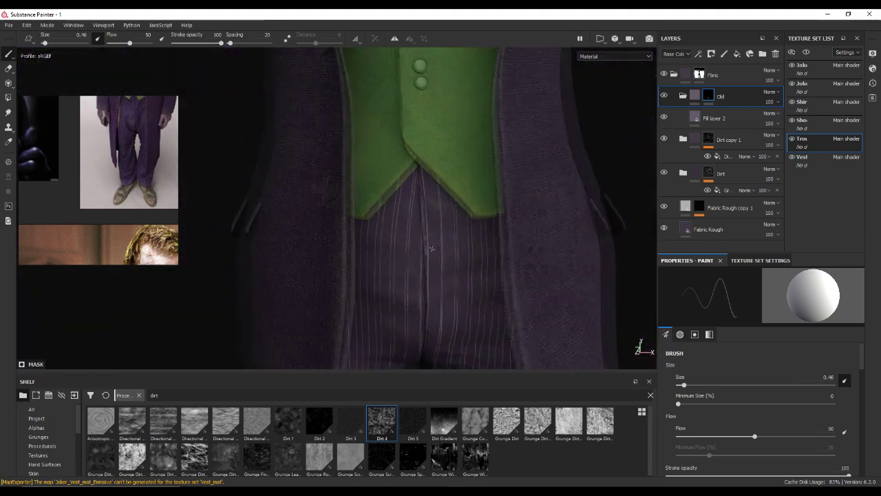
# Step: Enlarge the brush to about 1.12 and paint dirt along the seam up to the vest tip
pyautogui.scroll(3, 412, 145)
pyautogui.keyDown('ctrl'); pyautogui.moveTo(412, 142); pyautogui.dragTo(417, 137, button='right'); pyautogui.keyUp('ctrl')
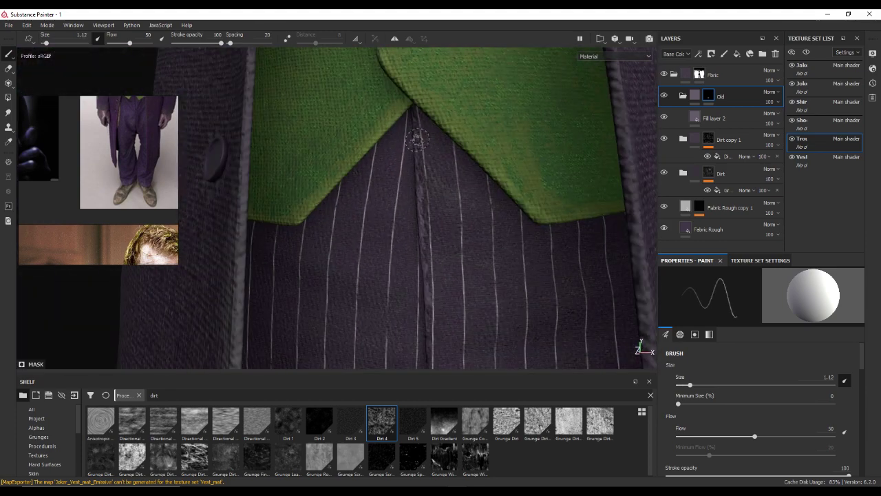
pyautogui.moveTo(421, 164)
pyautogui.mouseDown()
pyautogui.moveTo(410, 118)
pyautogui.moveTo(412, 183)
pyautogui.mouseUp()
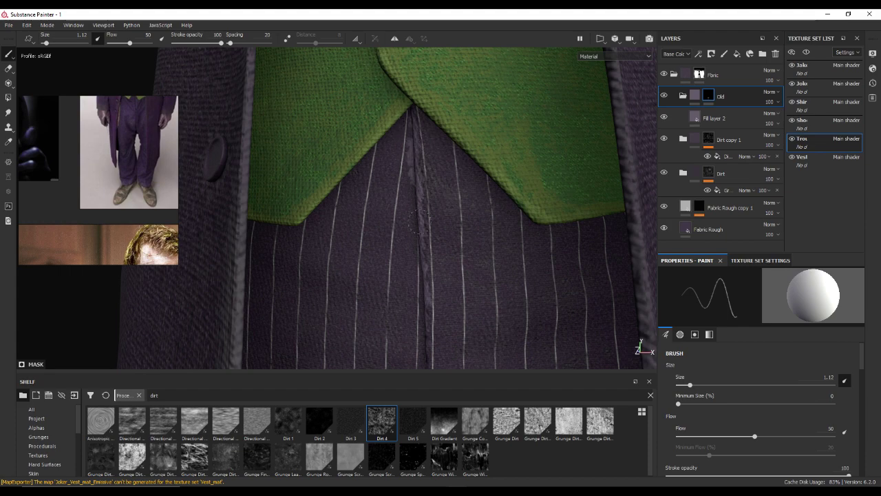
pyautogui.keyDown('alt'); pyautogui.moveTo(423, 334); pyautogui.dragTo(442, 227); pyautogui.keyUp('alt')
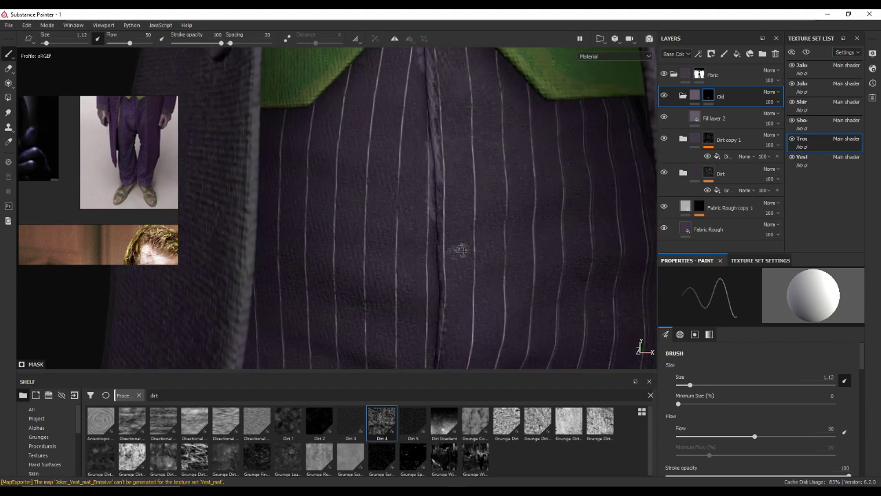
pyautogui.keyDown('alt'); pyautogui.moveTo(444, 296); pyautogui.dragTo(465, 207); pyautogui.keyUp('alt')
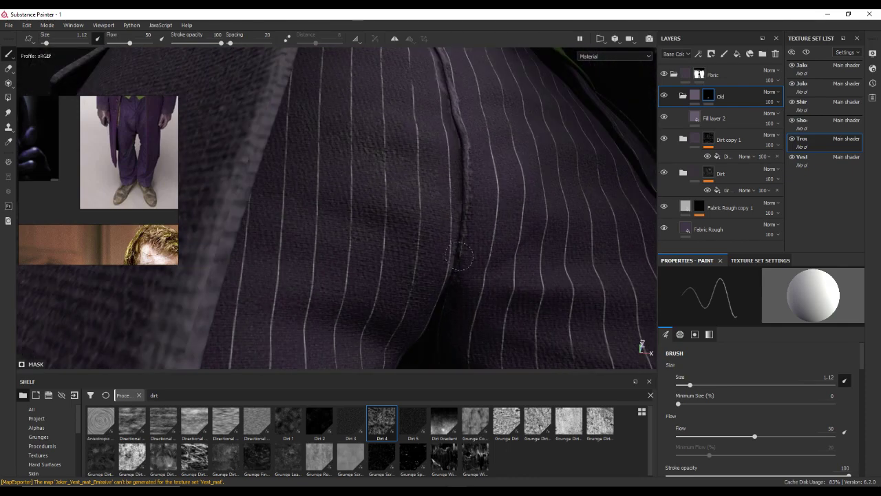
pyautogui.keyDown('shift'); pyautogui.moveTo(448, 261); pyautogui.dragTo(449, 249, button='right'); pyautogui.keyUp('shift')
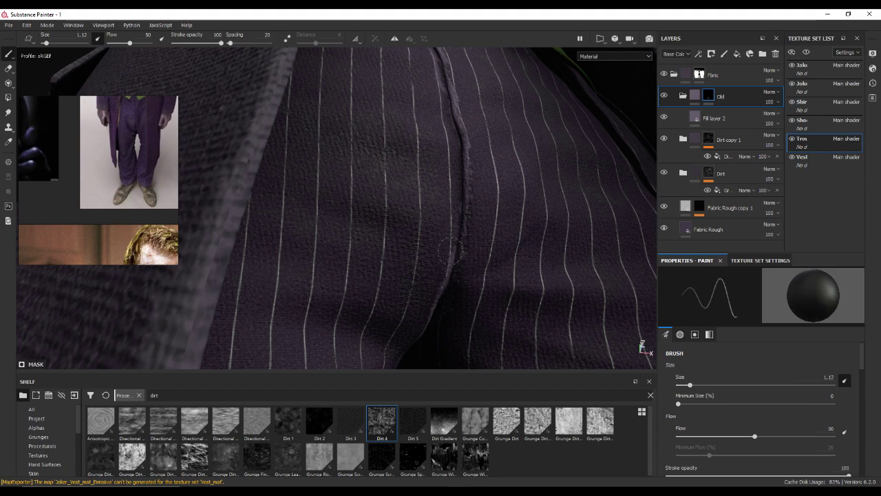
pyautogui.moveTo(437, 296)
pyautogui.keyDown('alt'); pyautogui.mouseDown()
pyautogui.moveTo(374, 255)
pyautogui.moveTo(415, 319)
pyautogui.moveTo(434, 179)
pyautogui.moveTo(451, 290)
pyautogui.mouseUp(); pyautogui.keyUp('alt')
# Step: Resize the brush to 1.06 and paint subtle wear along the seam below the vest
pyautogui.press('[')
pyautogui.press('[')
pyautogui.press('[')
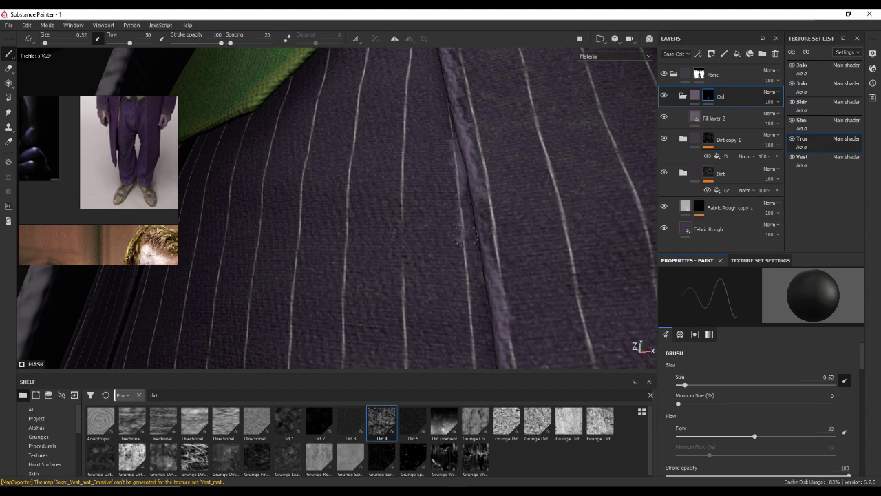
pyautogui.moveTo(448, 174)
pyautogui.keyDown('alt'); pyautogui.mouseDown()
pyautogui.moveTo(449, 248)
pyautogui.moveTo(444, 183)
pyautogui.moveTo(494, 270)
pyautogui.mouseUp(); pyautogui.keyUp('alt')
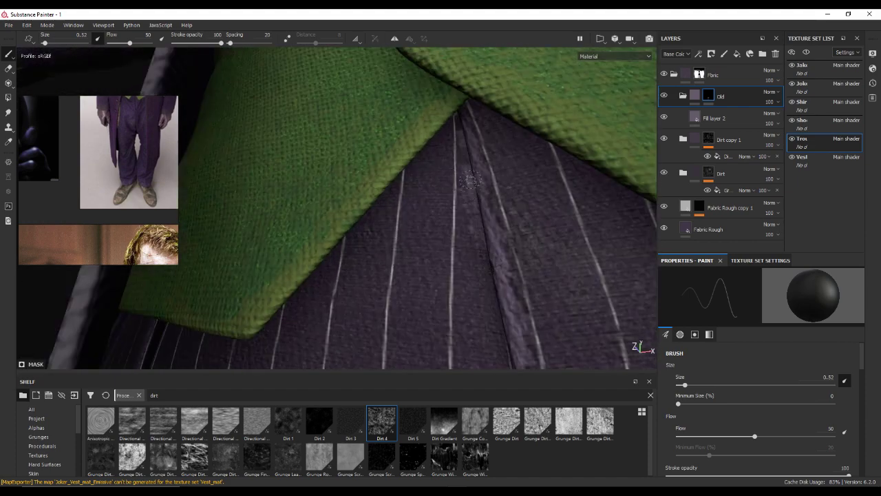
pyautogui.keyDown('alt'); pyautogui.moveTo(472, 189); pyautogui.dragTo(503, 262, button='right'); pyautogui.keyUp('alt')
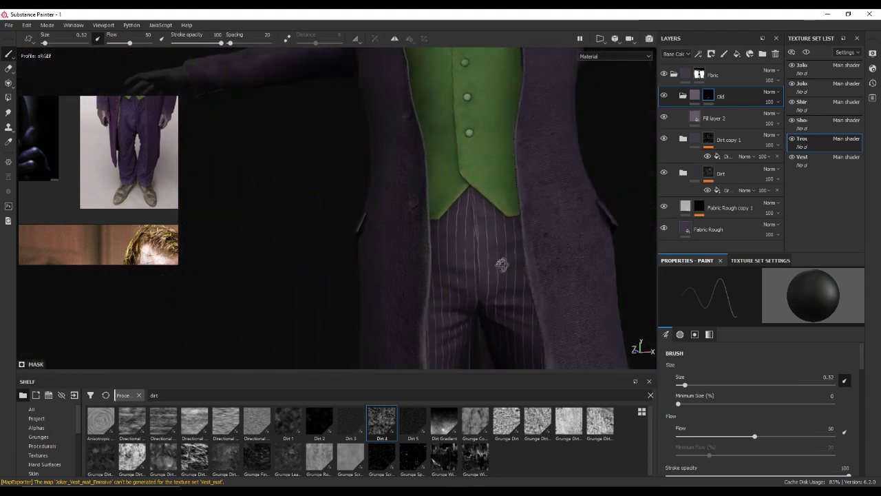
pyautogui.moveTo(502, 262)
pyautogui.keyDown('alt'); pyautogui.mouseDown()
pyautogui.moveTo(397, 287)
pyautogui.moveTo(475, 261)
pyautogui.mouseUp(); pyautogui.keyUp('alt')
pyautogui.keyDown('alt'); pyautogui.moveTo(475, 262); pyautogui.dragTo(475, 199, button='right'); pyautogui.keyUp('alt')
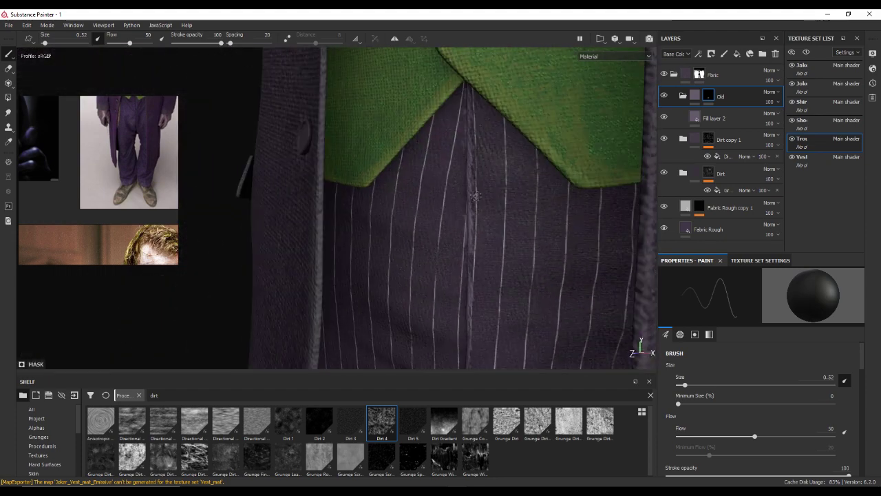
pyautogui.press(']')
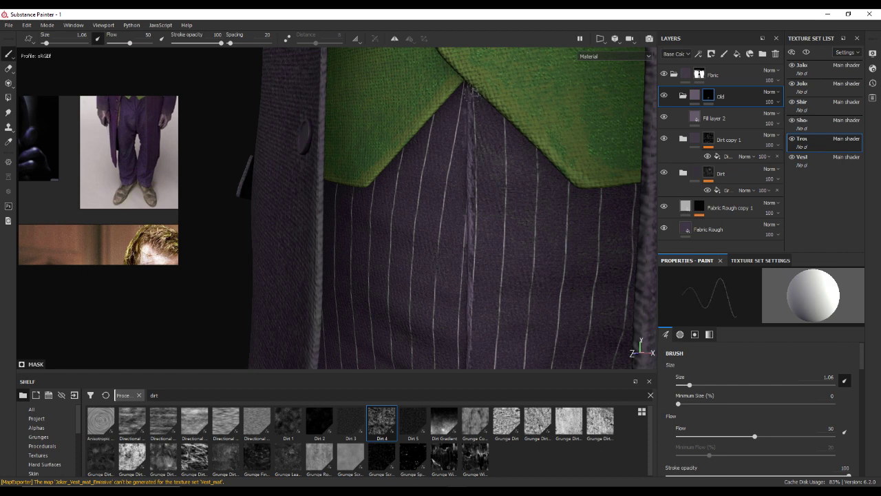
pyautogui.moveTo(479, 122); pyautogui.dragTo(475, 98)
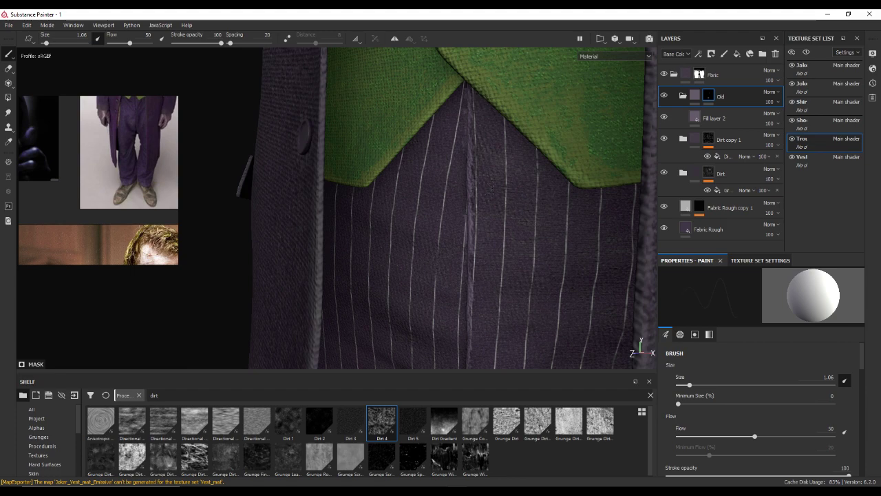
pyautogui.keyDown('alt'); pyautogui.moveTo(482, 131); pyautogui.dragTo(451, 165); pyautogui.keyUp('alt')
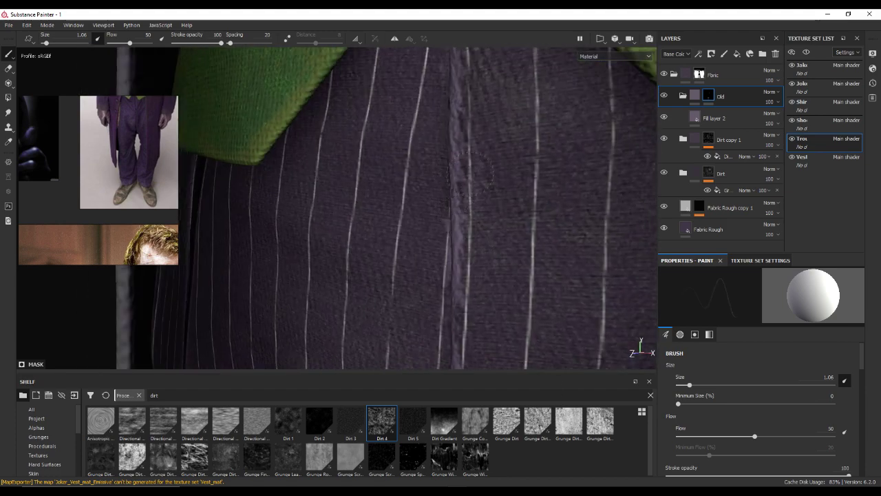
pyautogui.keyDown('alt'); pyautogui.moveTo(465, 303); pyautogui.dragTo(474, 90); pyautogui.keyUp('alt')
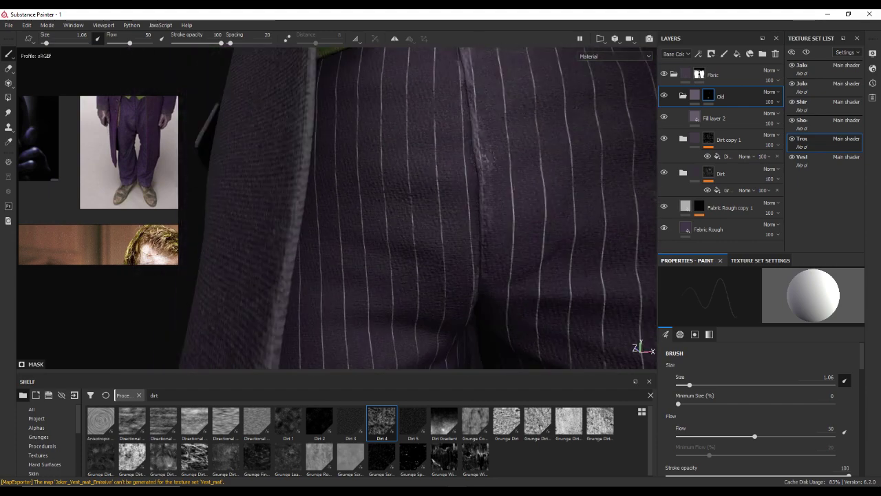
pyautogui.moveTo(490, 296)
pyautogui.keyDown('alt'); pyautogui.mouseDown()
pyautogui.moveTo(489, 102)
pyautogui.moveTo(501, 98)
pyautogui.mouseUp(); pyautogui.keyUp('alt')
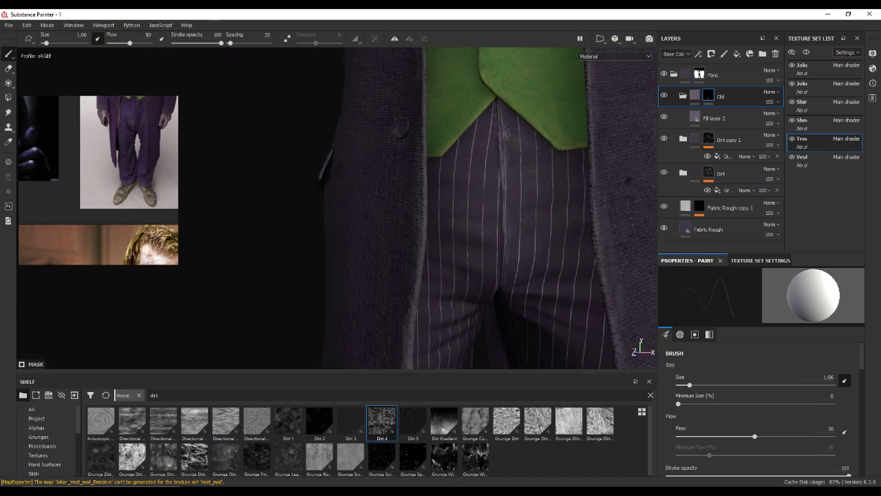
pyautogui.keyDown('alt'); pyautogui.moveTo(501, 193); pyautogui.dragTo(456, 93); pyautogui.keyUp('alt')
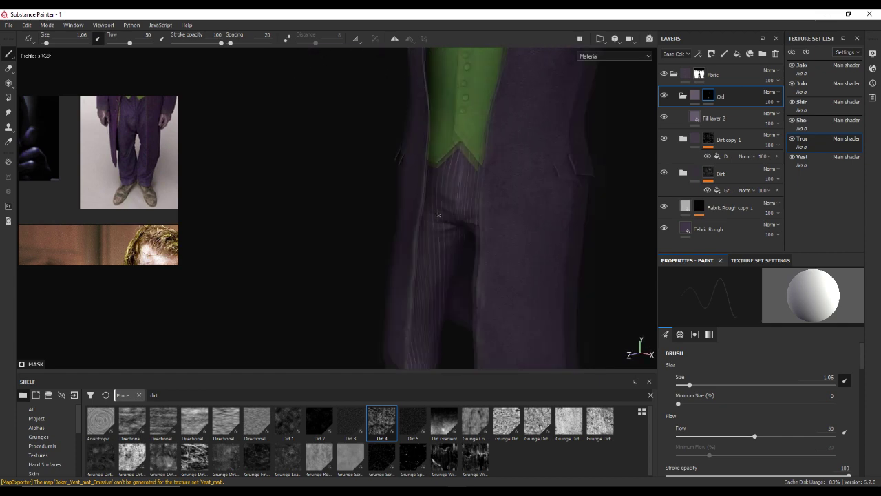
# Step: Paint faint wear marks onto the front of the upper trouser legs
pyautogui.moveTo(455, 93)
pyautogui.keyDown('alt'); pyautogui.mouseDown()
pyautogui.moveTo(466, 260)
pyautogui.moveTo(465, 179)
pyautogui.mouseUp(); pyautogui.keyUp('alt')
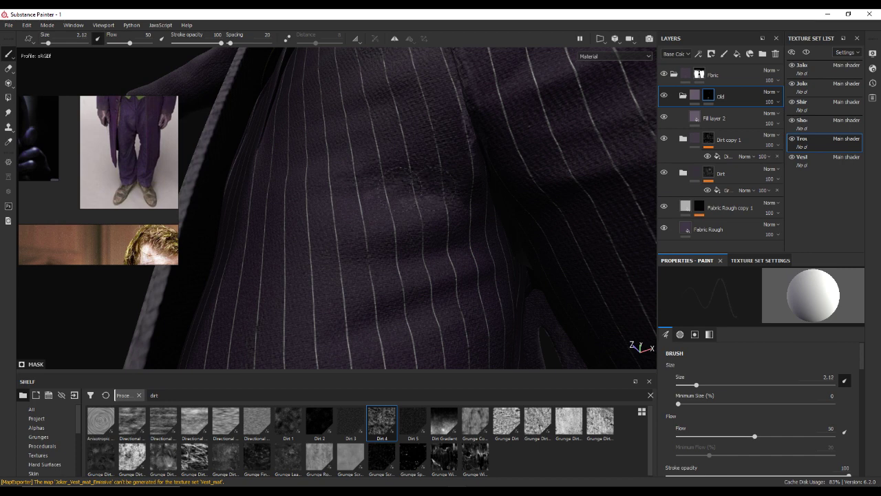
pyautogui.moveTo(451, 189)
pyautogui.keyDown('alt'); pyautogui.mouseDown()
pyautogui.moveTo(470, 127)
pyautogui.moveTo(468, 155)
pyautogui.mouseUp(); pyautogui.keyUp('alt')
pyautogui.keyDown('alt'); pyautogui.moveTo(458, 100); pyautogui.dragTo(388, 201); pyautogui.keyUp('alt')
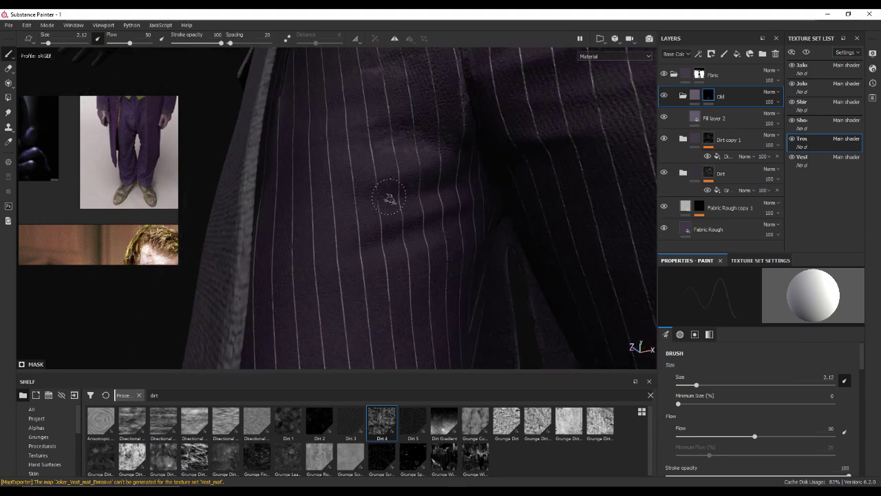
pyautogui.keyDown('alt'); pyautogui.moveTo(455, 188); pyautogui.dragTo(456, 169); pyautogui.keyUp('alt')
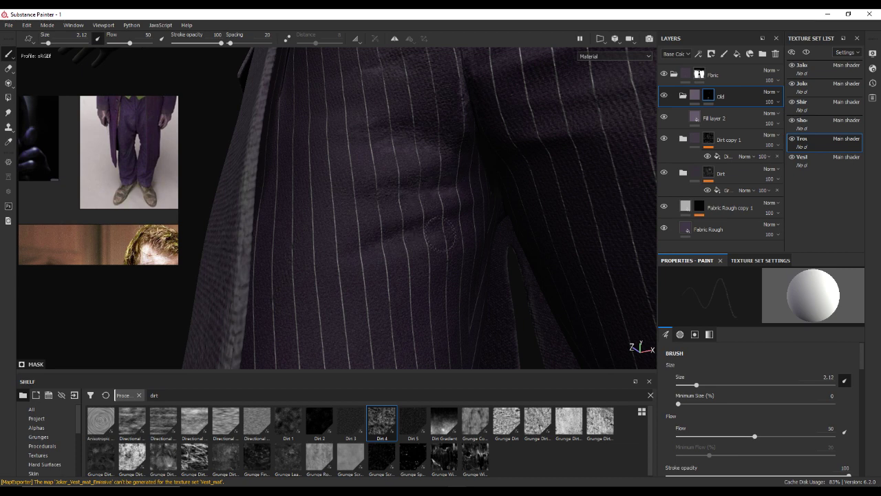
pyautogui.moveTo(430, 209)
pyautogui.keyDown('alt'); pyautogui.mouseDown()
pyautogui.moveTo(534, 144)
pyautogui.moveTo(528, 153)
pyautogui.moveTo(514, 141)
pyautogui.moveTo(482, 226)
pyautogui.moveTo(498, 246)
pyautogui.moveTo(482, 234)
pyautogui.moveTo(403, 237)
pyautogui.moveTo(412, 252)
pyautogui.moveTo(403, 234)
pyautogui.mouseUp(); pyautogui.keyUp('alt')
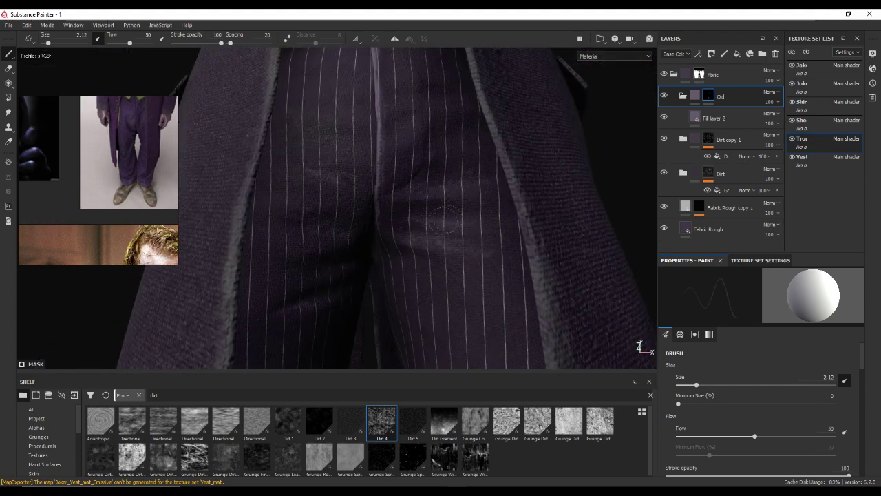
# Step: Frame the whole character in view with F and zoom back toward the legs
pyautogui.scroll(-5, 461, 227)
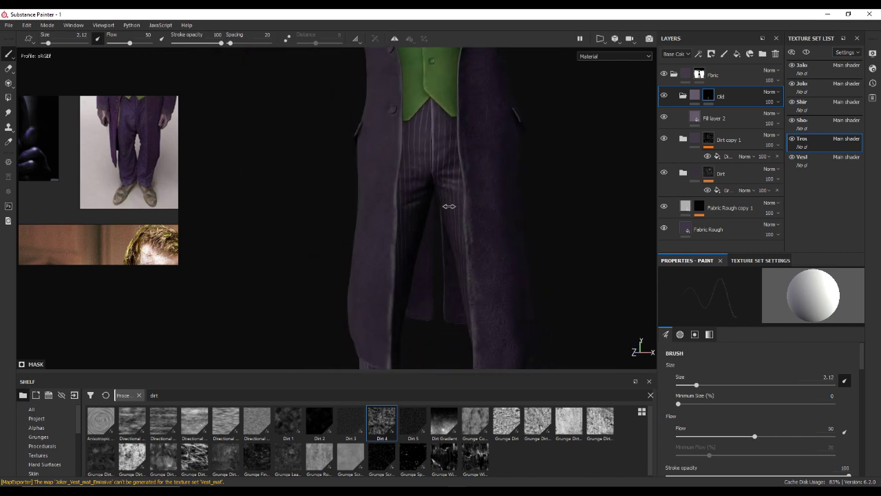
pyautogui.scroll(-3, 481, 186)
pyautogui.scroll(5, 496, 165)
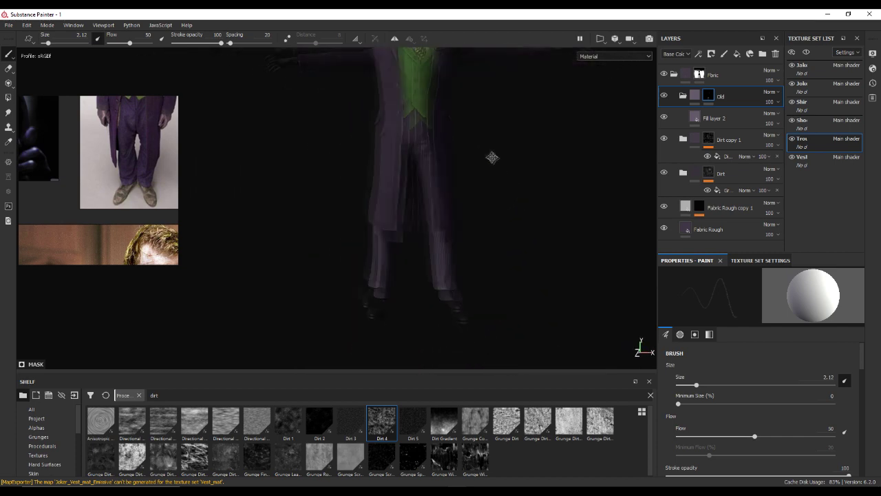
pyautogui.scroll(2, 422, 234)
pyautogui.scroll(2, 480, 265)
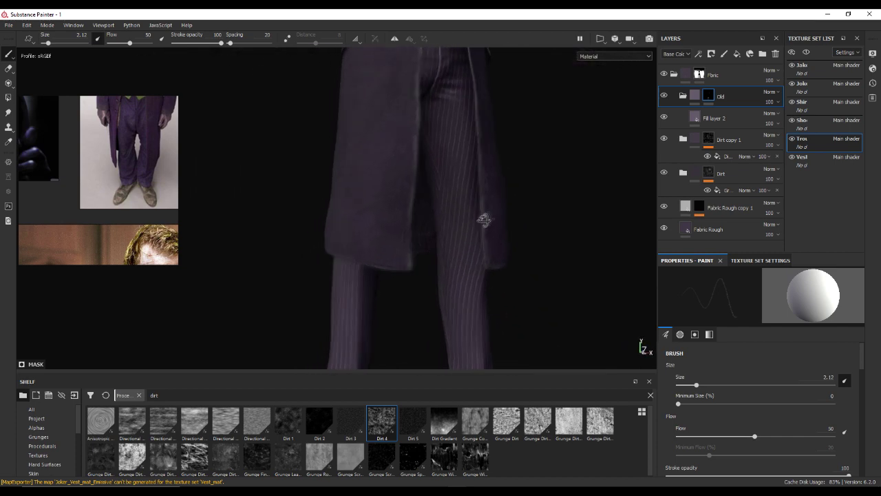
pyautogui.scroll(3, 497, 228)
pyautogui.moveTo(498, 228)
pyautogui.keyDown('alt'); pyautogui.mouseDown()
pyautogui.moveTo(423, 183)
pyautogui.moveTo(380, 189)
pyautogui.moveTo(423, 181)
pyautogui.mouseUp(); pyautogui.keyUp('alt')
pyautogui.press('f')
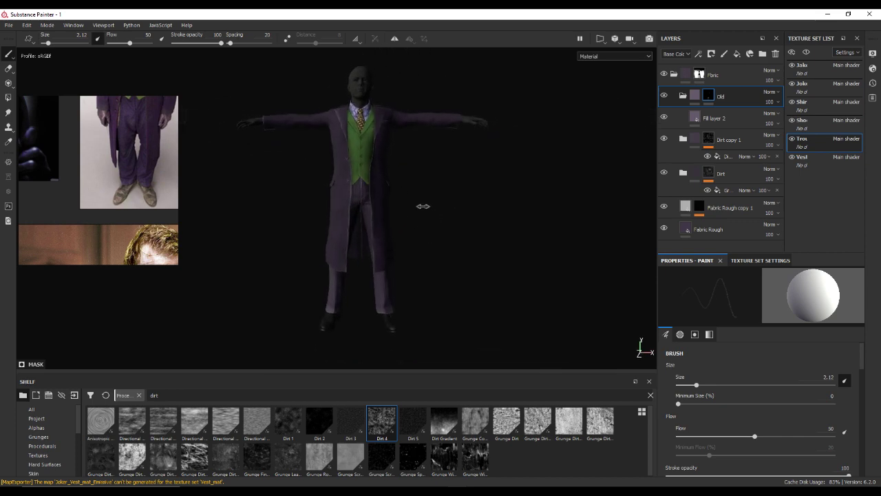
pyautogui.scroll(5, 430, 209)
pyautogui.scroll(5, 423, 208)
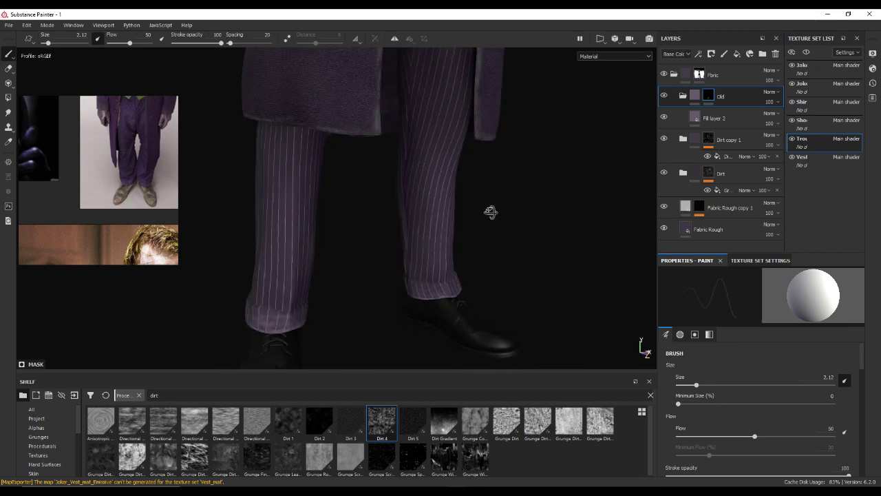
pyautogui.scroll(-3, 444, 185)
pyautogui.scroll(1, 443, 185)
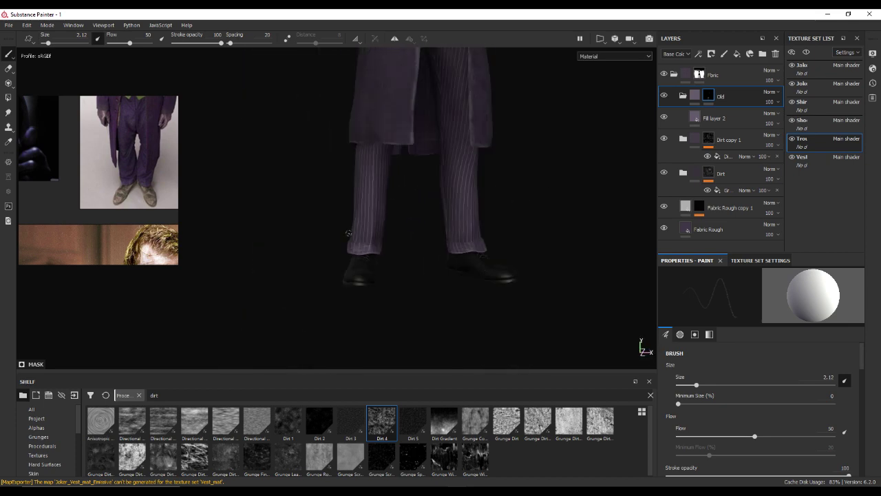
pyautogui.scroll(2, 413, 206)
pyautogui.scroll(2, 379, 227)
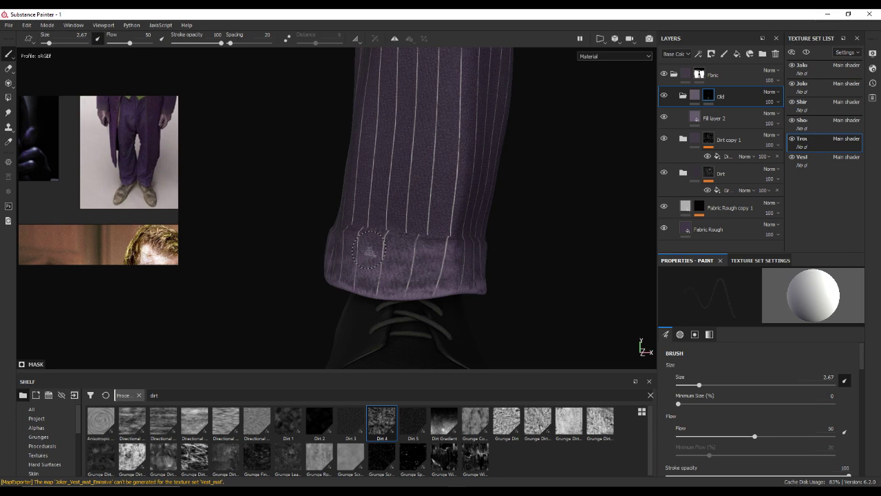
# Step: Enlarge the Dirt 4 brush to 8.86 and work dirt wear over the trouser cuff
pyautogui.keyDown('ctrl'); pyautogui.moveTo(369, 250); pyautogui.dragTo(385, 249, button='right'); pyautogui.keyUp('ctrl')
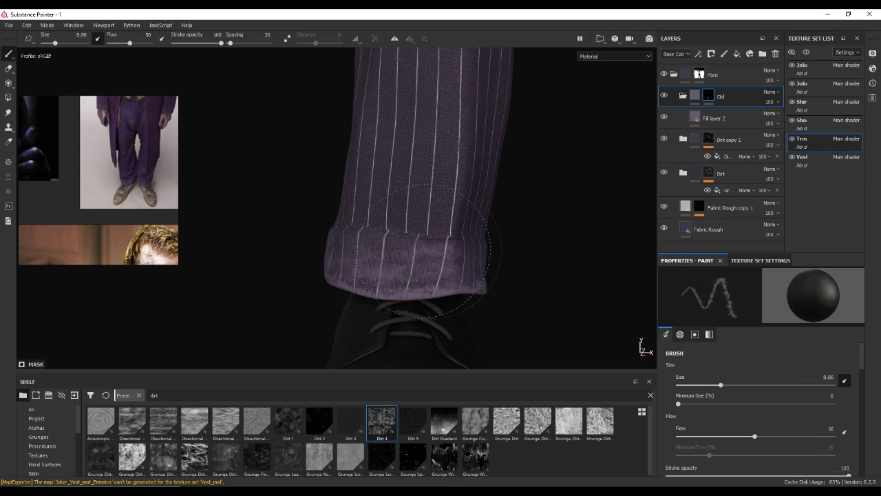
pyautogui.moveTo(456, 254)
pyautogui.keyDown('alt'); pyautogui.mouseDown()
pyautogui.moveTo(453, 246)
pyautogui.moveTo(429, 252)
pyautogui.moveTo(472, 236)
pyautogui.moveTo(413, 216)
pyautogui.moveTo(491, 219)
pyautogui.moveTo(454, 200)
pyautogui.moveTo(452, 186)
pyautogui.moveTo(573, 186)
pyautogui.moveTo(408, 193)
pyautogui.mouseUp(); pyautogui.keyUp('alt')
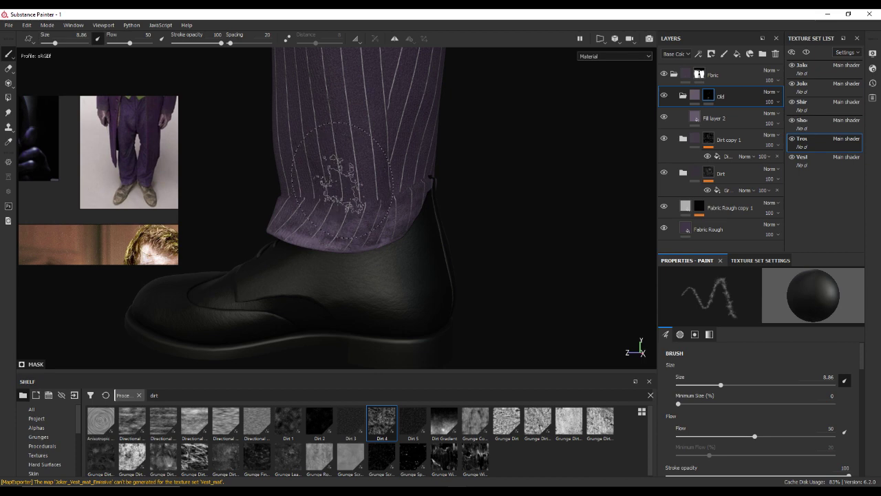
pyautogui.moveTo(342, 181)
pyautogui.keyDown('alt'); pyautogui.mouseDown()
pyautogui.moveTo(362, 234)
pyautogui.moveTo(403, 236)
pyautogui.moveTo(357, 198)
pyautogui.mouseUp(); pyautogui.keyUp('alt')
pyautogui.scroll(-5, 357, 198)
pyautogui.keyDown('alt'); pyautogui.moveTo(356, 198); pyautogui.dragTo(354, 291, button='right'); pyautogui.keyUp('alt')
pyautogui.moveTo(353, 291)
pyautogui.keyDown('alt'); pyautogui.mouseDown()
pyautogui.moveTo(458, 281)
pyautogui.moveTo(555, 287)
pyautogui.mouseUp(); pyautogui.keyUp('alt')
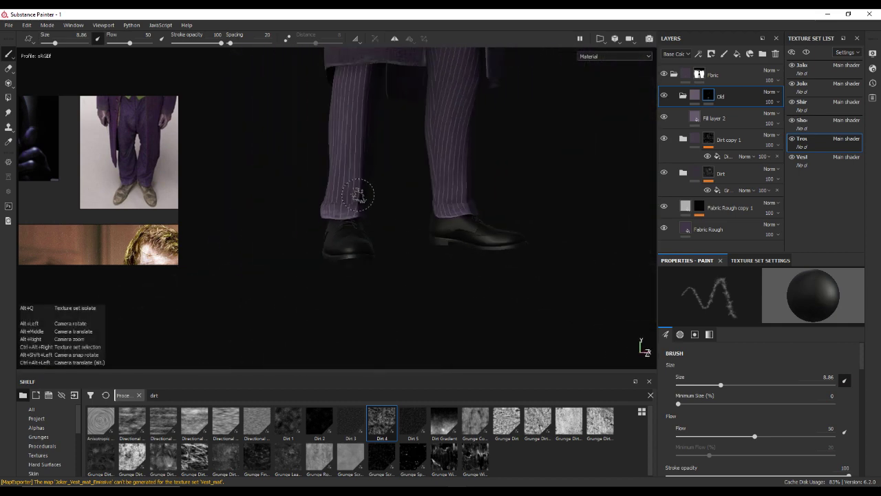
pyautogui.moveTo(555, 287)
pyautogui.keyDown('alt'); pyautogui.mouseDown(button='right')
pyautogui.moveTo(387, 305)
pyautogui.moveTo(435, 299)
pyautogui.mouseUp(button='right'); pyautogui.keyUp('alt')
pyautogui.keyDown('alt'); pyautogui.moveTo(434, 299); pyautogui.dragTo(445, 296); pyautogui.keyUp('alt')
# Step: Rotate the lighting onto the model's front and save the project
pyautogui.keyDown('alt'); pyautogui.moveTo(445, 296); pyautogui.dragTo(440, 269, button='right'); pyautogui.keyUp('alt')
pyautogui.moveTo(440, 270)
pyautogui.keyDown('alt'); pyautogui.mouseDown()
pyautogui.moveTo(387, 237)
pyautogui.moveTo(351, 227)
pyautogui.mouseUp(); pyautogui.keyUp('alt')
pyautogui.moveTo(351, 227)
pyautogui.keyDown('shift'); pyautogui.mouseDown(button='right')
pyautogui.moveTo(381, 217)
pyautogui.moveTo(390, 176)
pyautogui.mouseUp(button='right'); pyautogui.keyUp('shift')
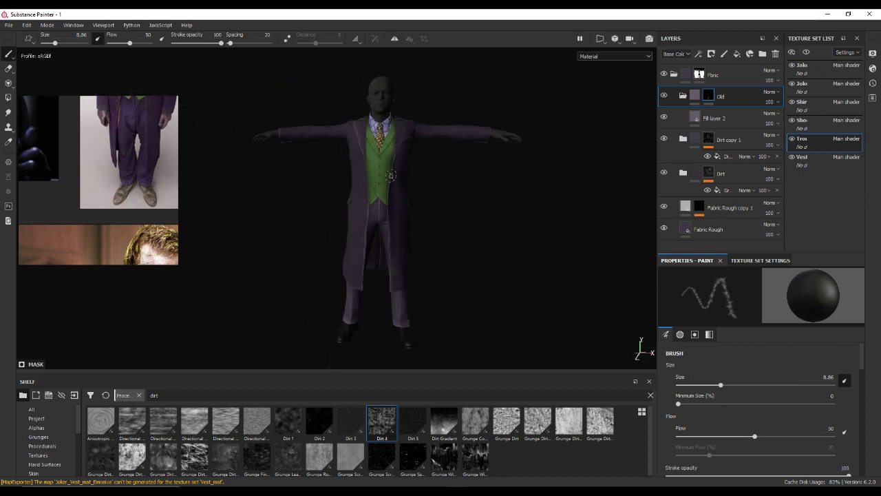
pyautogui.hotkey('ctrl', 's')
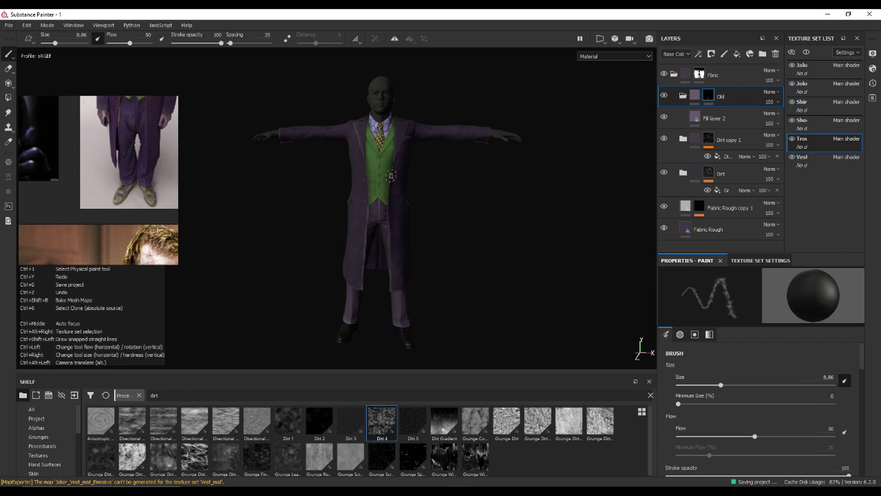
pyautogui.press('alt')
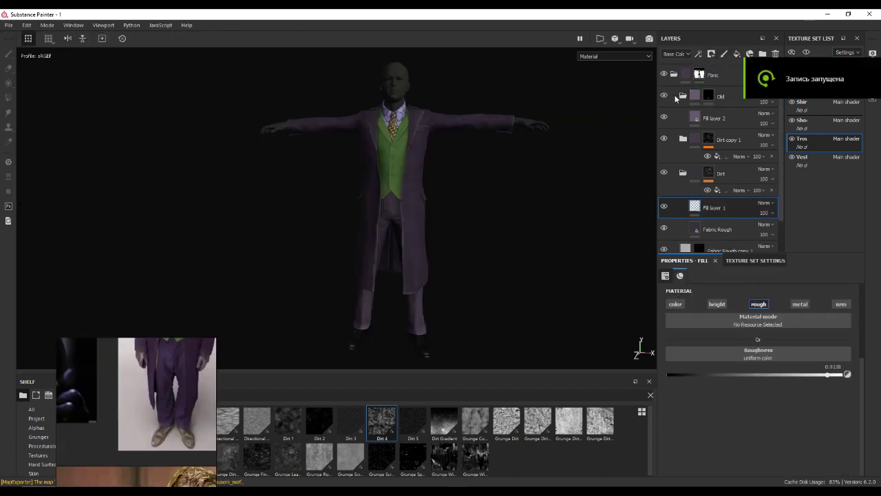
# Step: Collapse the Fabric folder and switch to the Shirt texture set
pyautogui.click(680, 96)
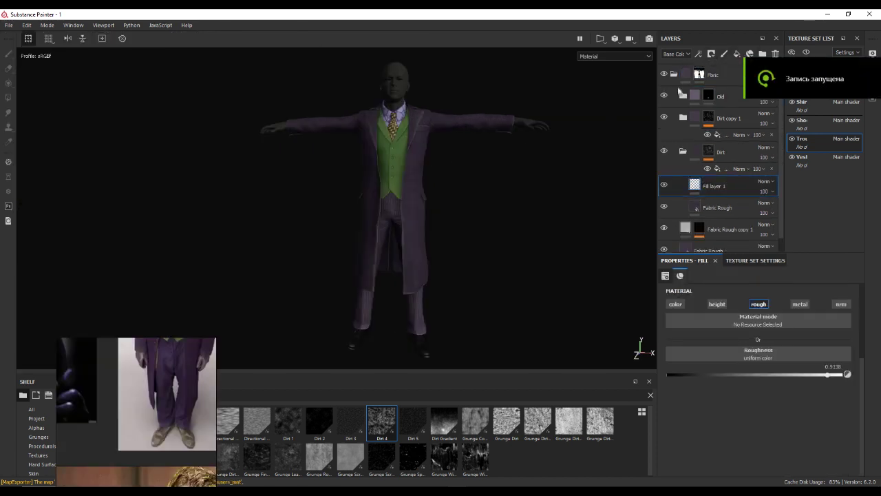
pyautogui.click(676, 75)
pyautogui.scroll(2, 566, 174)
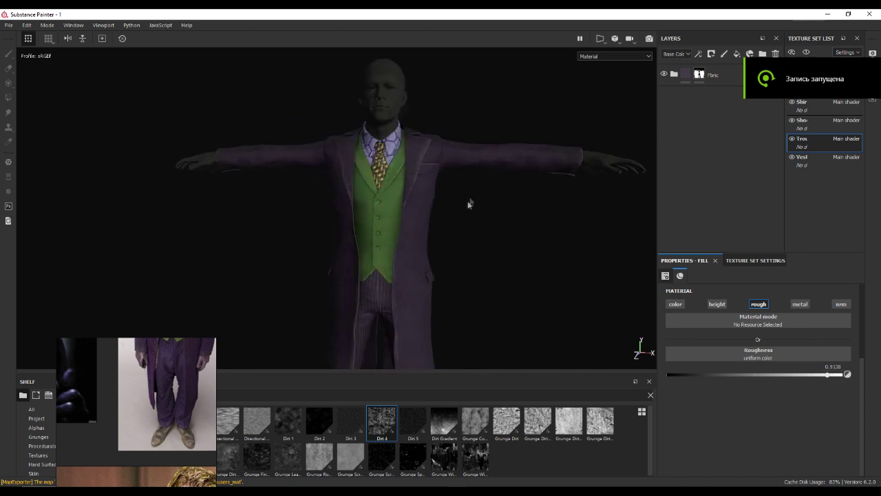
pyautogui.scroll(2, 468, 200)
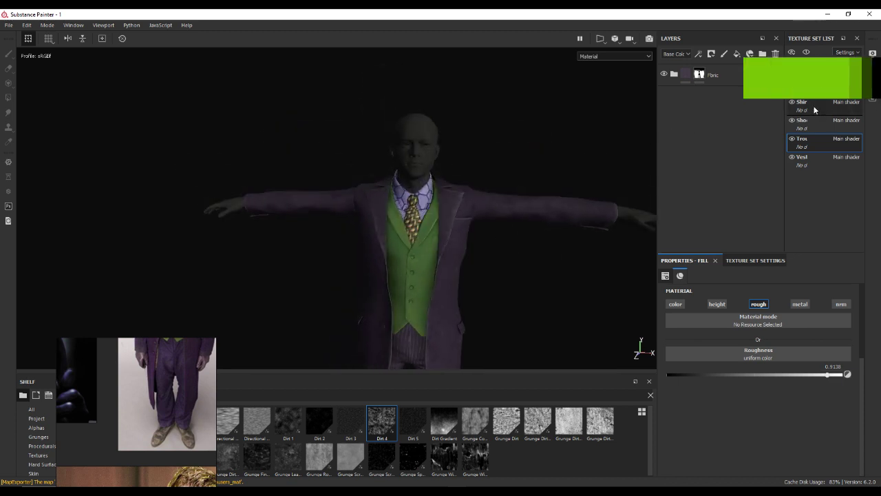
pyautogui.keyDown('ctrl'); pyautogui.keyDown('alt'); pyautogui.rightClick(435, 201); pyautogui.keyUp('alt'); pyautogui.keyUp('ctrl')
pyautogui.scroll(1, 435, 200)
pyautogui.scroll(1, 444, 262)
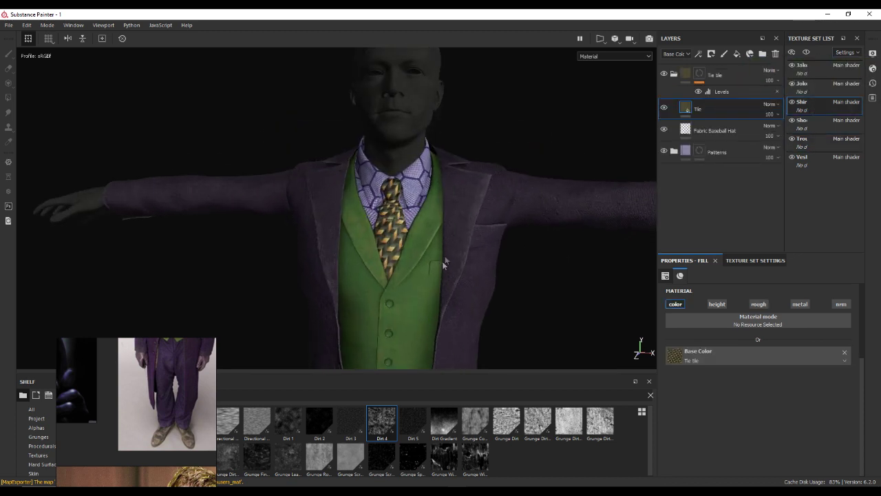
pyautogui.scroll(1, 455, 242)
pyautogui.scroll(2, 421, 263)
pyautogui.scroll(2, 434, 251)
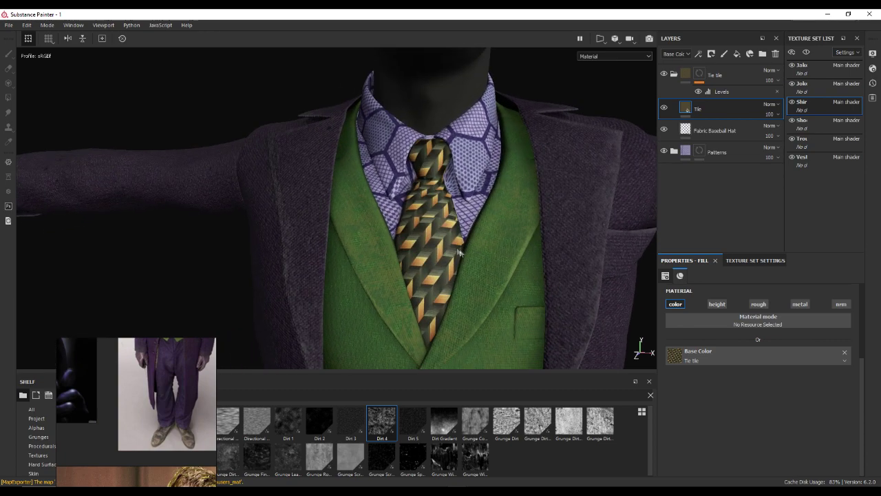
pyautogui.scroll(1, 445, 242)
pyautogui.keyDown('alt'); pyautogui.moveTo(446, 238); pyautogui.dragTo(482, 227); pyautogui.keyUp('alt')
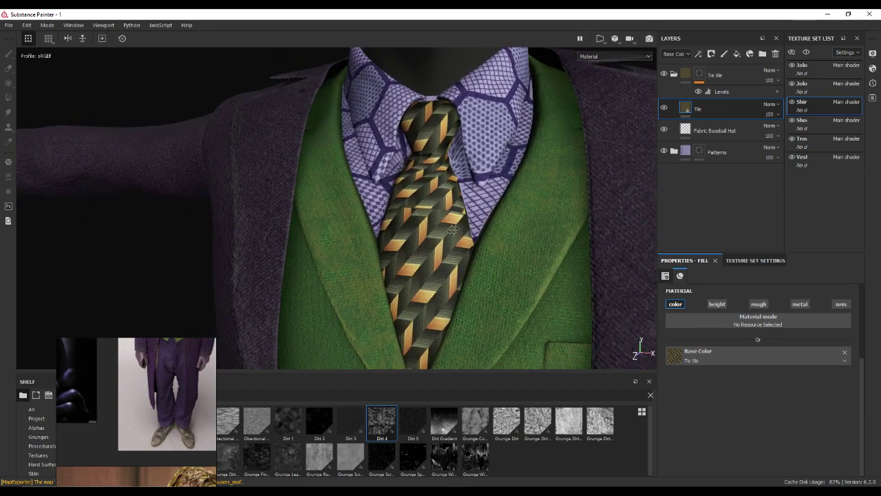
# Step: Move the Tile and Fabric Baseball Hat layers into the Tie tile folder and expand Patterns
pyautogui.keyDown('shift'); pyautogui.click(716, 130); pyautogui.keyUp('shift')
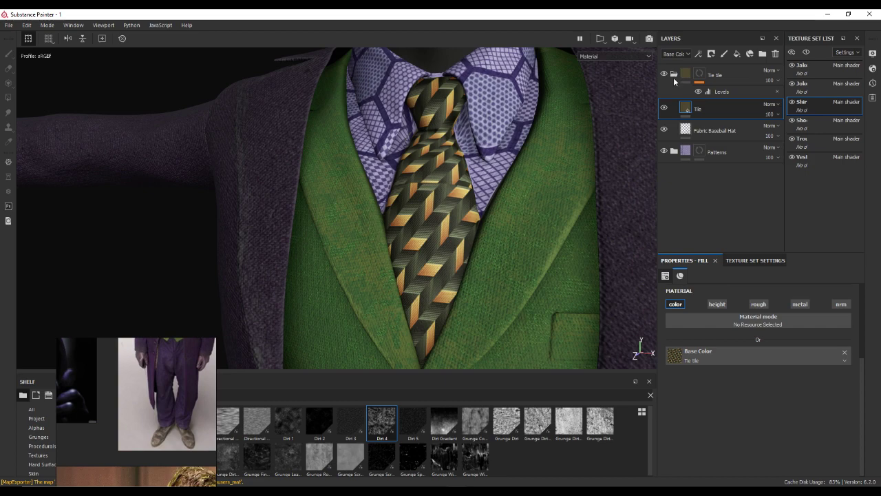
pyautogui.moveTo(716, 130); pyautogui.dragTo(673, 77)
pyautogui.click(673, 108)
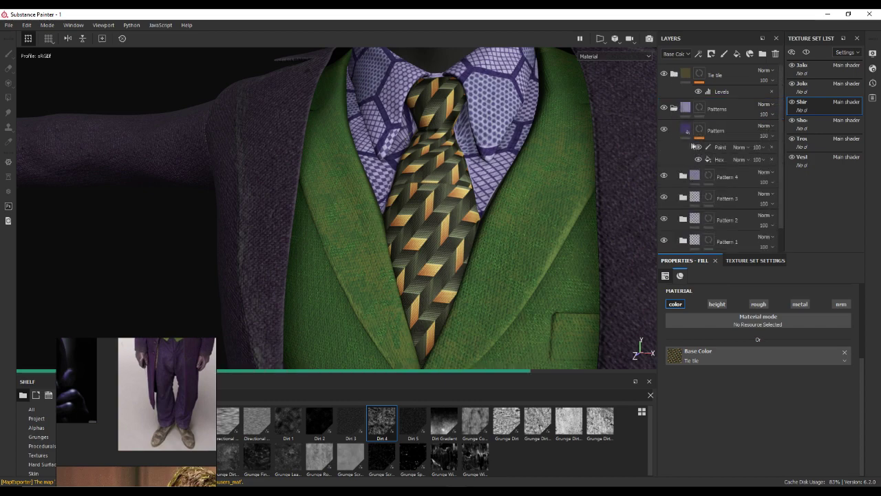
pyautogui.scroll(2, 547, 184)
pyautogui.scroll(-1, 681, 193)
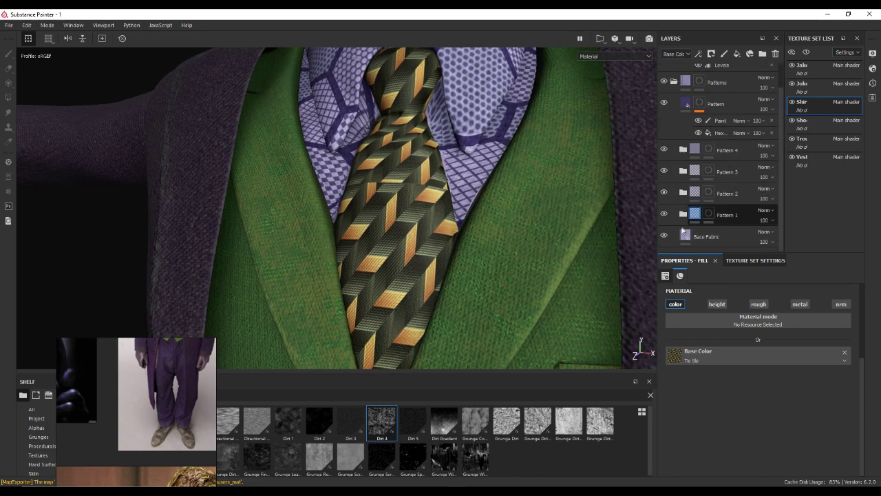
# Step: Compare the Base Fabric layer's visibility, review its fill, then select the Pattern layer
pyautogui.click(664, 236)
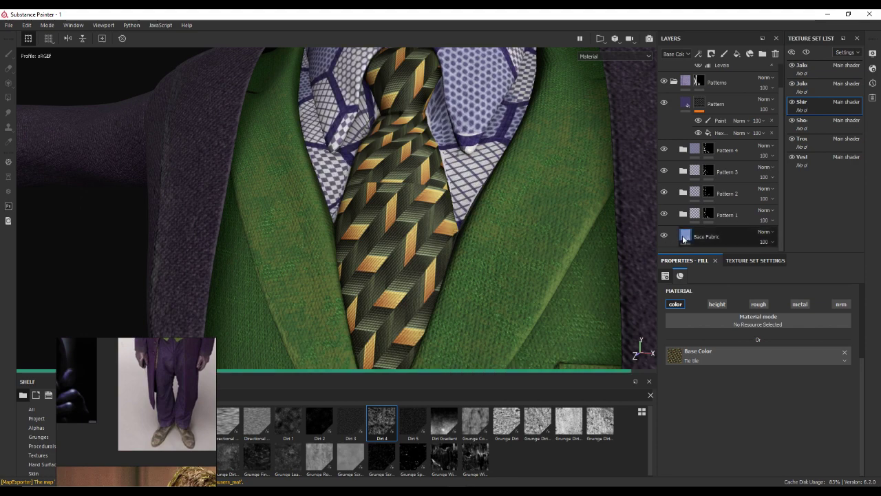
pyautogui.click(689, 238)
pyautogui.keyDown('alt'); pyautogui.moveTo(463, 185); pyautogui.dragTo(495, 206); pyautogui.keyUp('alt')
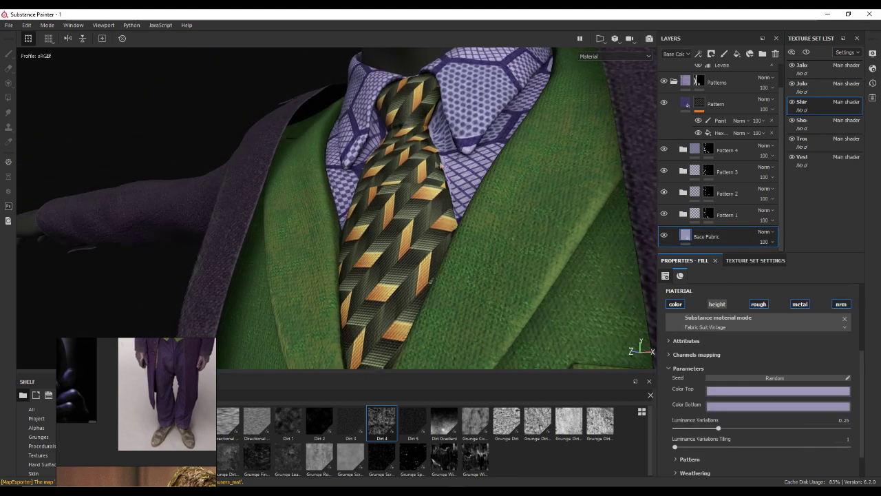
pyautogui.scroll(-1, 698, 433)
pyautogui.moveTo(472, 157)
pyautogui.keyDown('alt'); pyautogui.mouseDown()
pyautogui.moveTo(499, 213)
pyautogui.moveTo(523, 220)
pyautogui.mouseUp(); pyautogui.keyUp('alt')
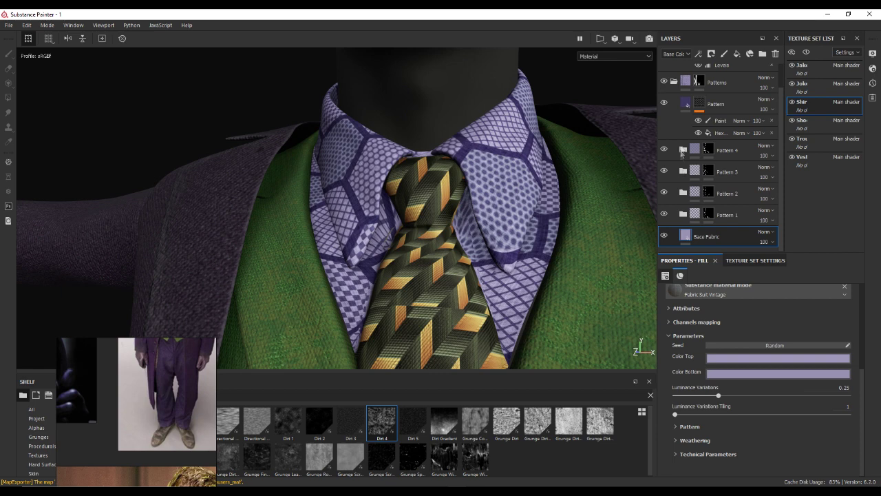
pyautogui.scroll(1, 682, 153)
pyautogui.click(729, 134)
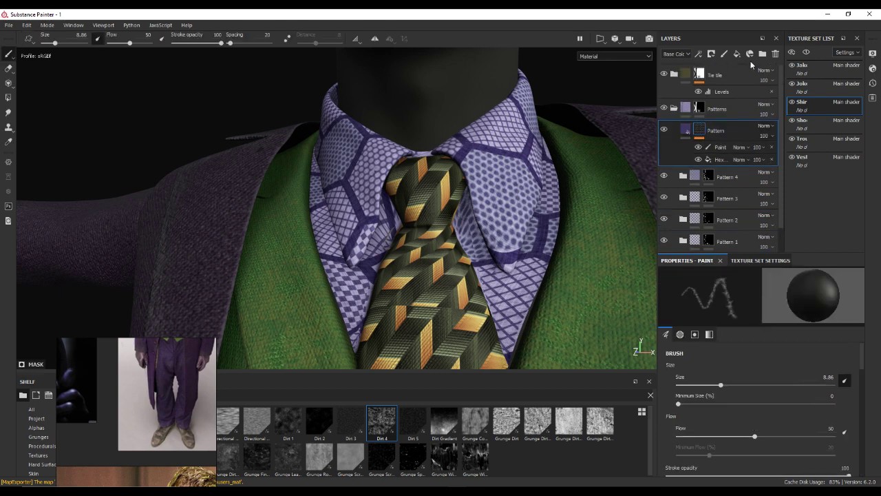
# Step: Group Pattern into a folder named Roughness and place Fill layer 1 (roughness 0.3) inside
pyautogui.click(762, 54)
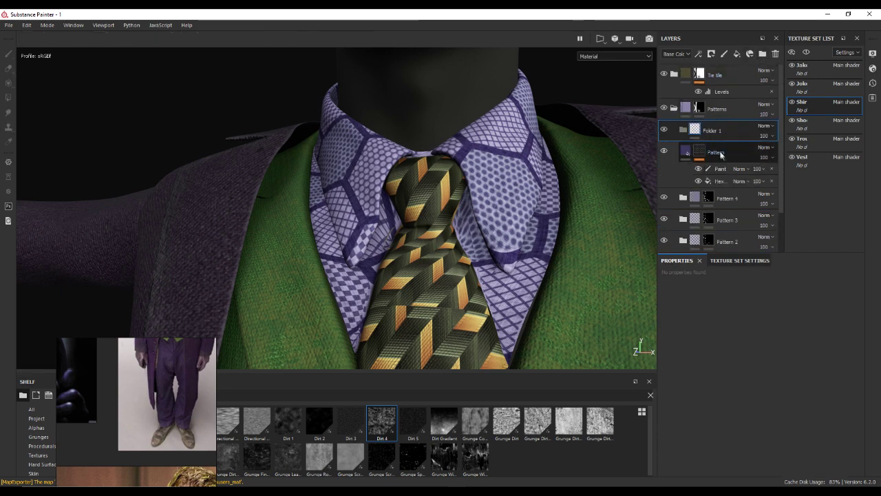
pyautogui.doubleClick(713, 131)
pyautogui.write('Roughness')
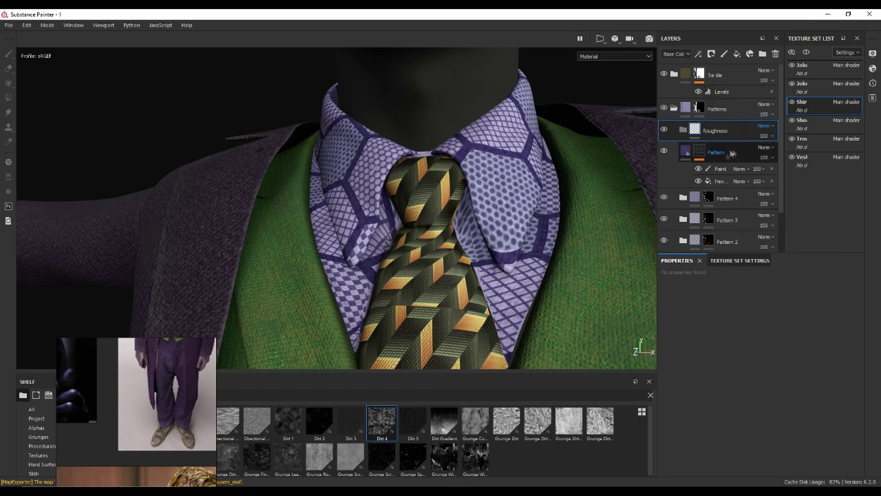
pyautogui.click(737, 56)
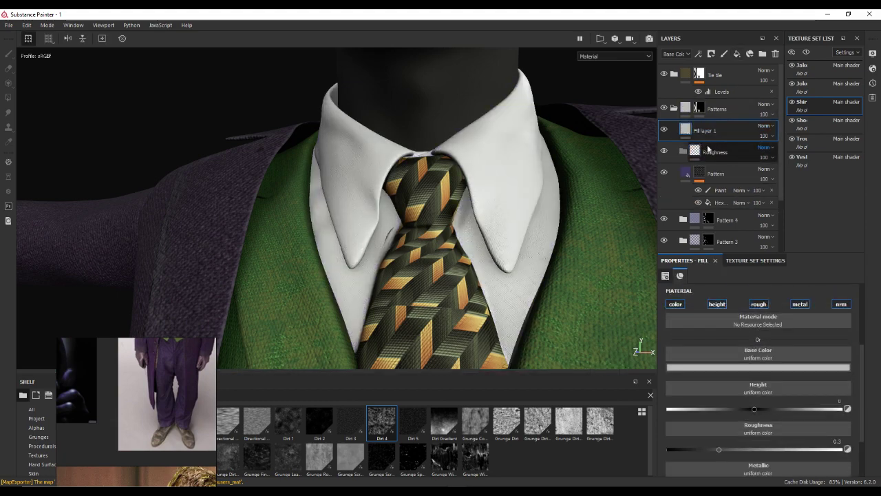
pyautogui.moveTo(708, 150); pyautogui.dragTo(706, 156)
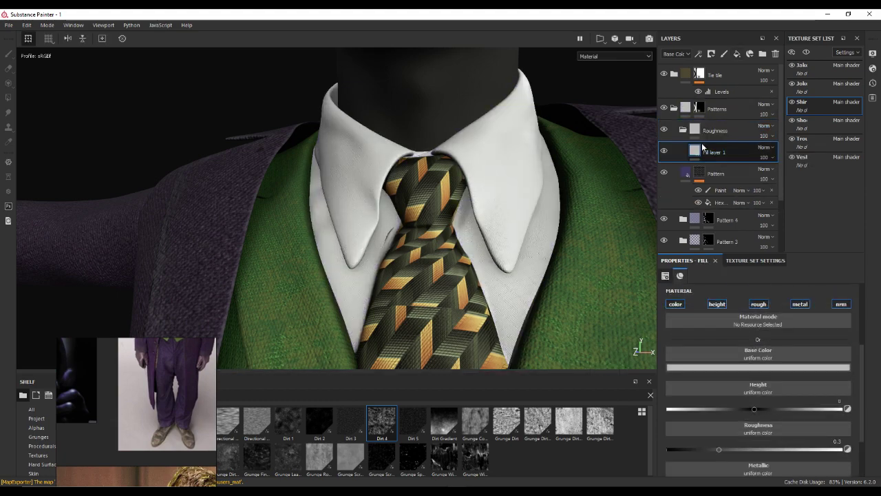
pyautogui.keyDown('alt'); pyautogui.moveTo(458, 208); pyautogui.dragTo(482, 156); pyautogui.keyUp('alt')
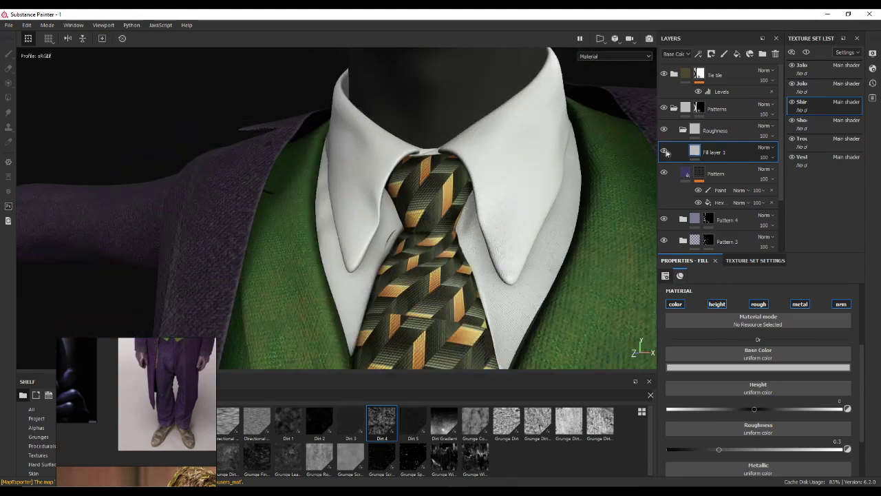
pyautogui.click(709, 131)
# Step: Give the Roughness folder a black mask filled with Grunge Rough Dirty at Balance 0.28
pyautogui.rightClick(711, 131)
pyautogui.click(720, 139)
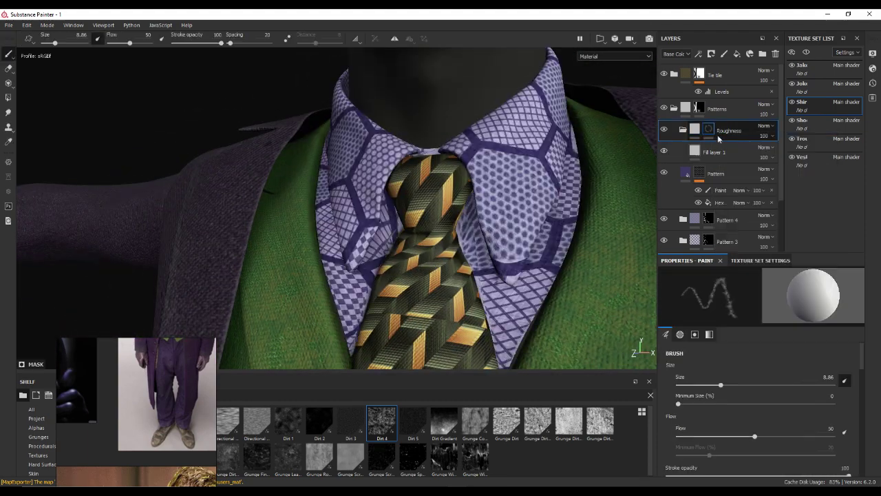
pyautogui.rightClick(709, 129)
pyautogui.click(735, 331)
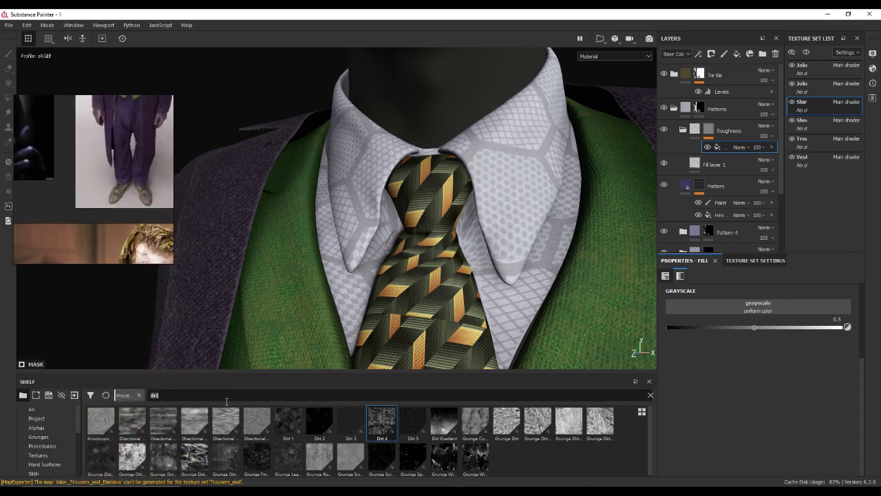
pyautogui.press('BackSpace')
pyautogui.press('BackSpace')
pyautogui.press('BackSpace')
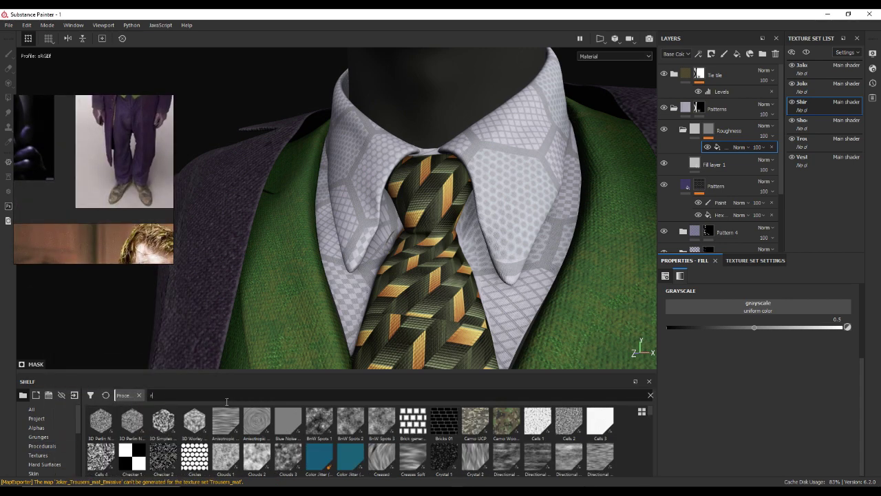
pyautogui.write('oug')
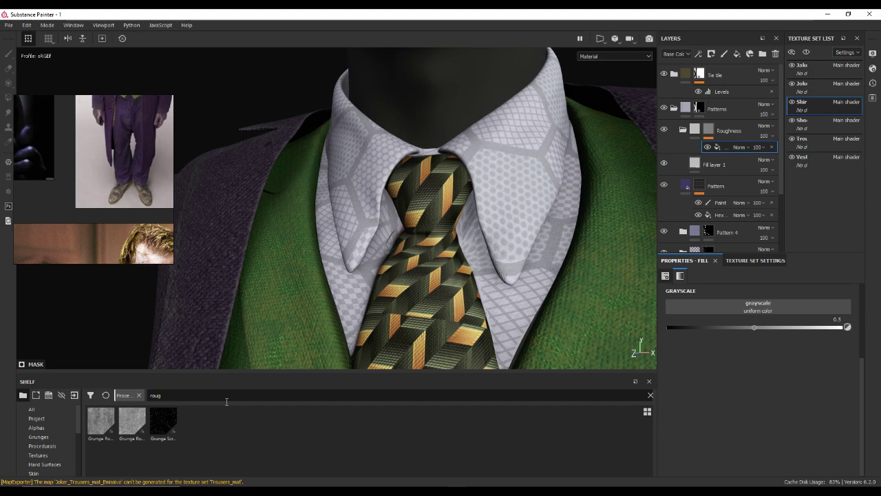
pyautogui.moveTo(102, 420); pyautogui.dragTo(757, 307)
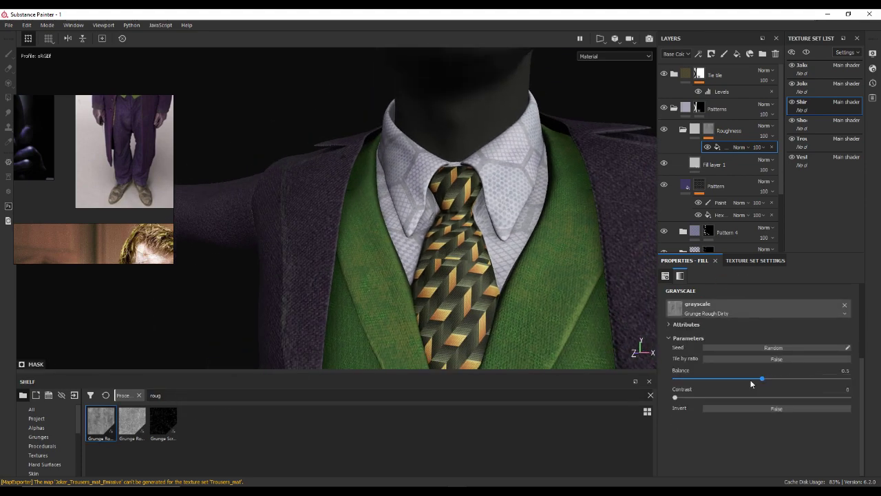
pyautogui.moveTo(737, 385); pyautogui.dragTo(723, 382)
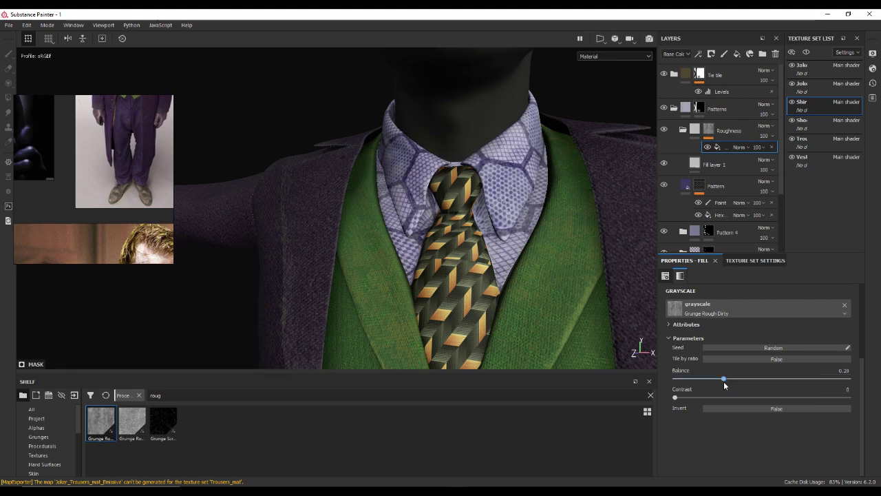
pyautogui.keyDown('alt'); pyautogui.moveTo(550, 266); pyautogui.dragTo(605, 234); pyautogui.keyUp('alt')
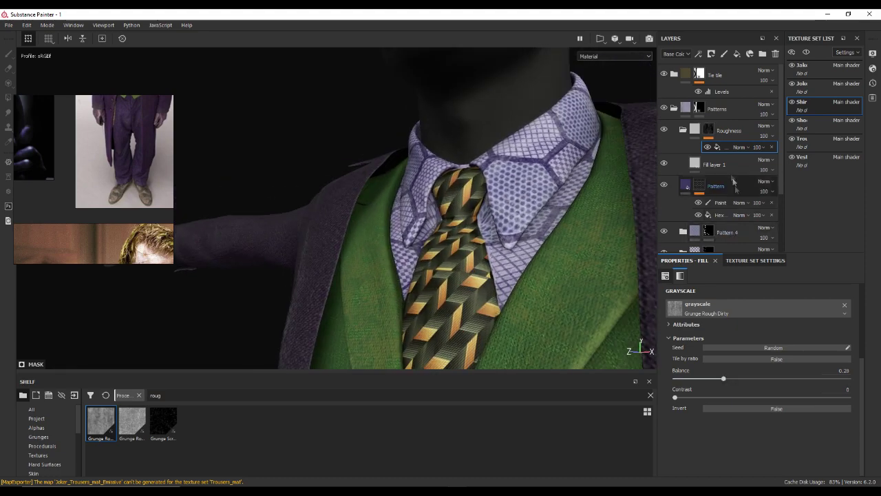
# Step: Leave only the roughness channel active on Fill layer 1 and raise its roughness toward 0.9
pyautogui.click(708, 169)
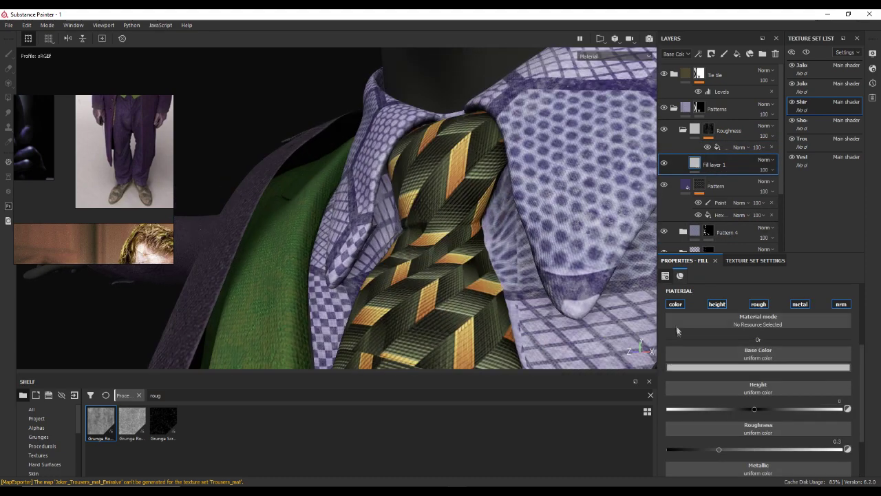
pyautogui.click(675, 304)
pyautogui.click(759, 303)
pyautogui.click(799, 304)
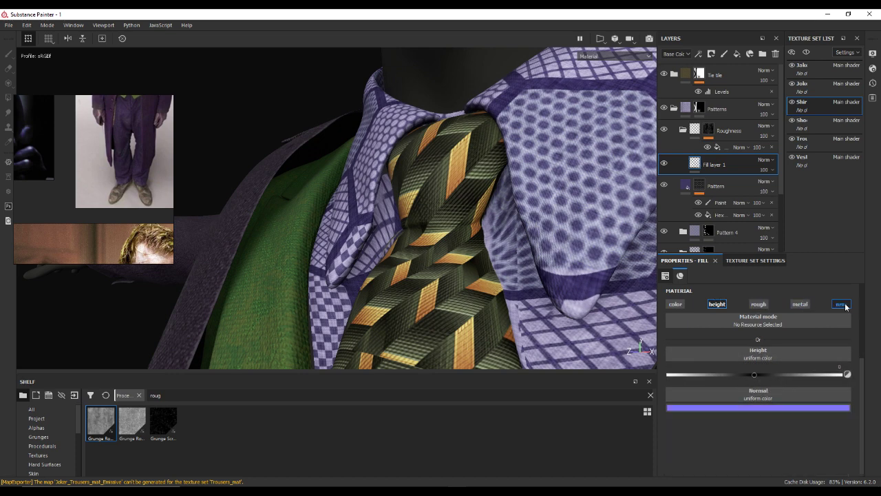
pyautogui.click(844, 305)
pyautogui.click(717, 303)
pyautogui.click(759, 304)
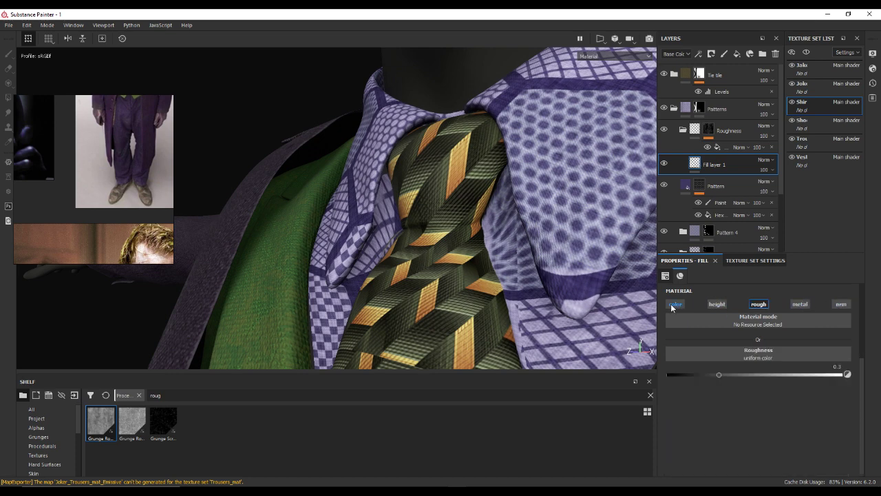
pyautogui.click(676, 304)
pyautogui.click(729, 410)
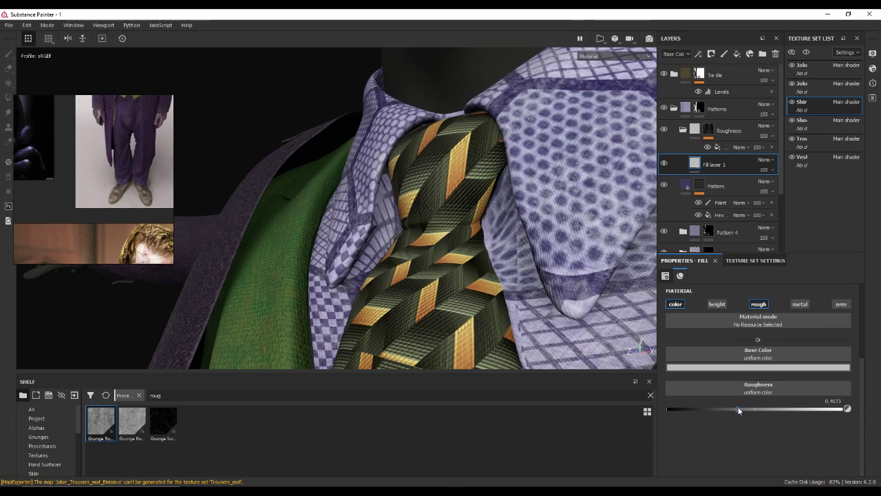
pyautogui.click(675, 303)
pyautogui.moveTo(620, 289)
pyautogui.keyDown('alt'); pyautogui.mouseDown()
pyautogui.moveTo(554, 274)
pyautogui.moveTo(713, 397)
pyautogui.mouseUp(); pyautogui.keyUp('alt')
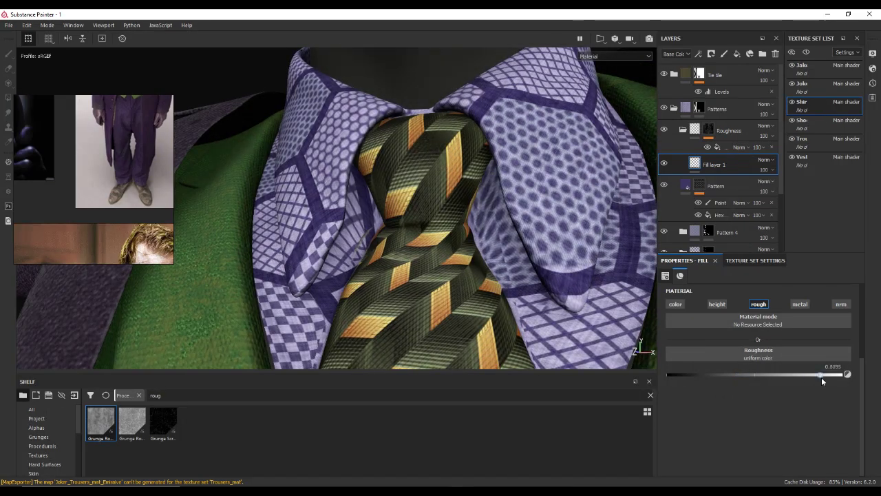
# Step: Show only the roughness channel in the viewport and lower the fill's roughness to about 0.81
pyautogui.moveTo(549, 210)
pyautogui.keyDown('alt'); pyautogui.mouseDown()
pyautogui.moveTo(558, 228)
pyautogui.moveTo(439, 238)
pyautogui.moveTo(430, 218)
pyautogui.moveTo(465, 219)
pyautogui.mouseUp(); pyautogui.keyUp('alt')
pyautogui.scroll(-5, 559, 228)
pyautogui.scroll(3, 429, 218)
pyautogui.click(615, 56)
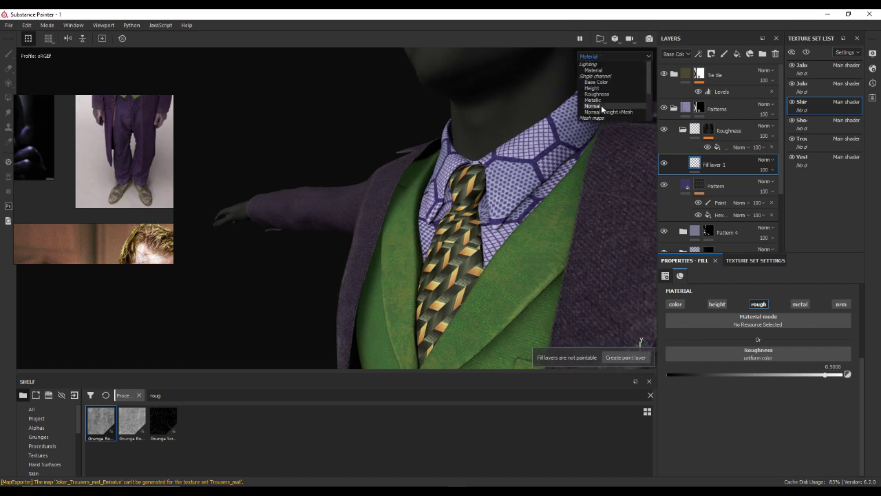
pyautogui.click(597, 94)
pyautogui.moveTo(826, 375)
pyautogui.mouseDown()
pyautogui.moveTo(769, 375)
pyautogui.moveTo(791, 365)
pyautogui.mouseUp()
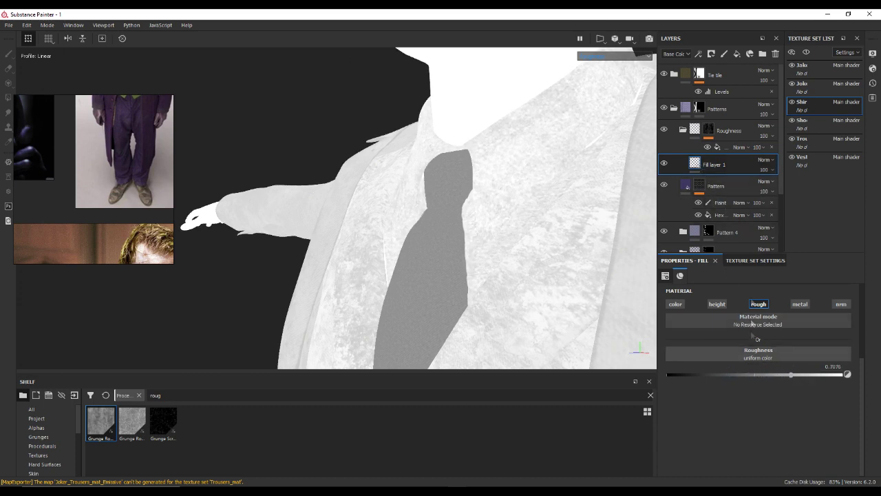
# Step: Tune the Roughness mask's grunge Balance, trying values from 0.01 up to 1
pyautogui.click(723, 147)
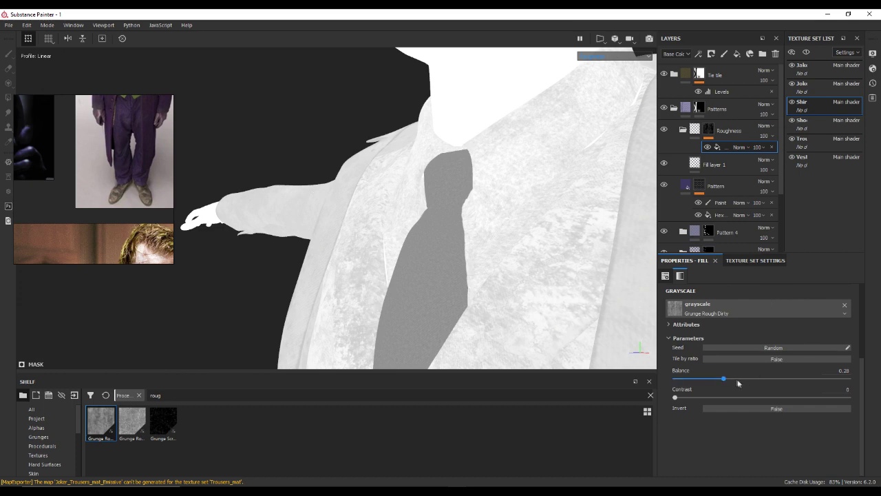
pyautogui.moveTo(710, 377); pyautogui.dragTo(677, 379)
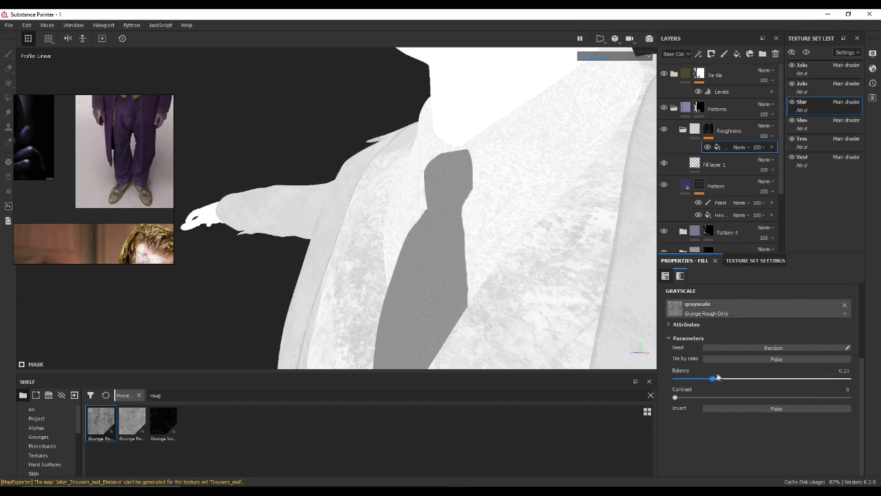
pyautogui.moveTo(717, 378); pyautogui.dragTo(860, 373)
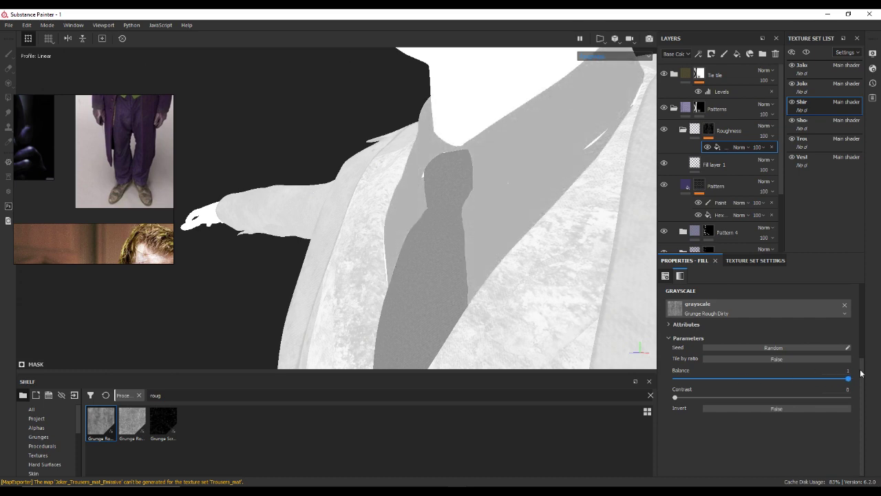
pyautogui.moveTo(785, 375); pyautogui.dragTo(697, 379)
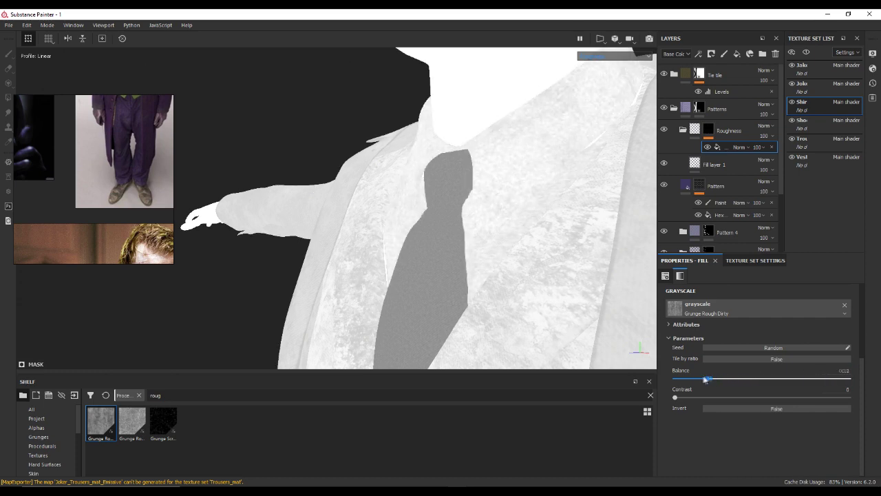
# Step: Return to the material view, check the collar, and delete the leftover Fill layer 1
pyautogui.press('m')
pyautogui.moveTo(429, 243)
pyautogui.keyDown('alt'); pyautogui.mouseDown()
pyautogui.moveTo(536, 199)
pyautogui.moveTo(432, 214)
pyautogui.mouseUp(); pyautogui.keyUp('alt')
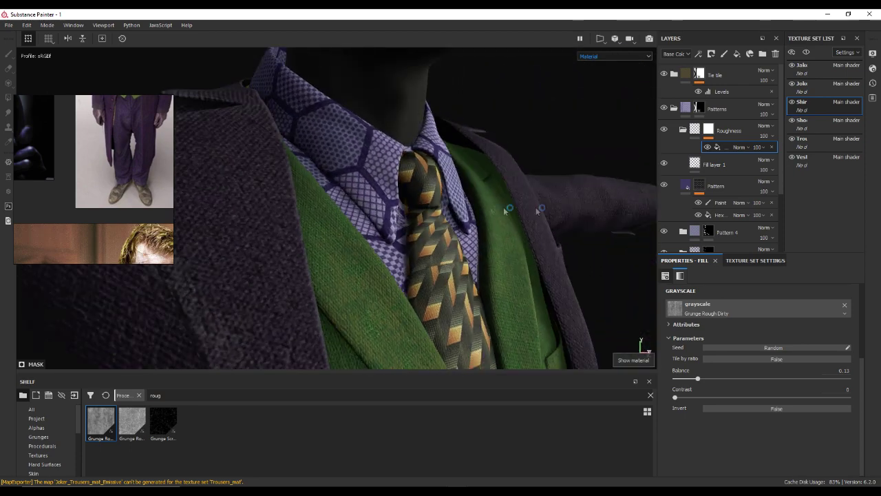
pyautogui.press('f')
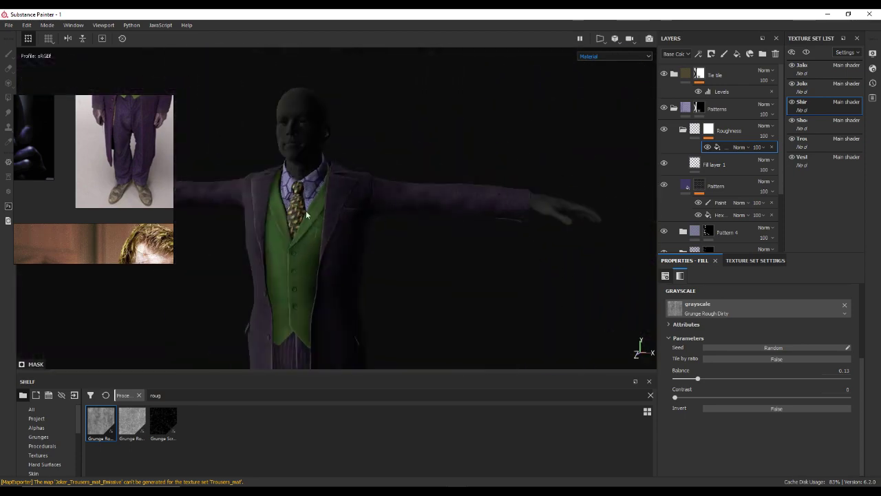
pyautogui.scroll(5, 455, 192)
pyautogui.moveTo(456, 192)
pyautogui.keyDown('alt'); pyautogui.mouseDown()
pyautogui.moveTo(524, 214)
pyautogui.moveTo(522, 204)
pyautogui.mouseUp(); pyautogui.keyUp('alt')
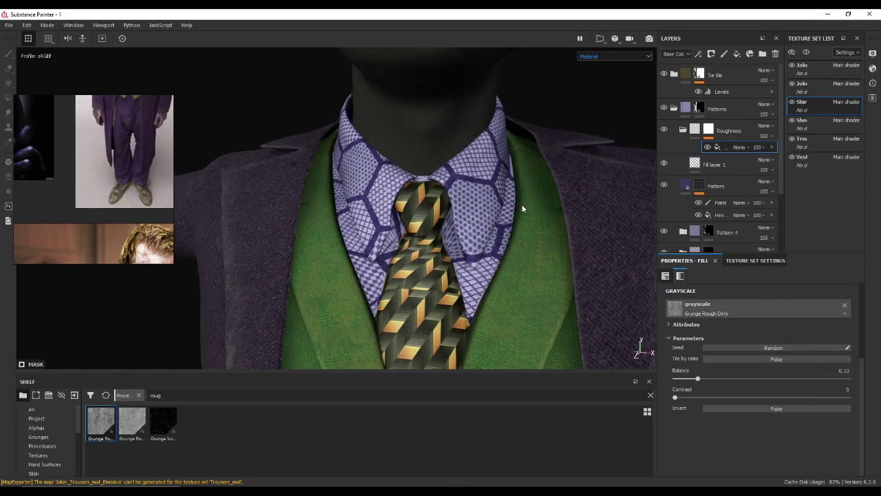
pyautogui.moveTo(724, 146); pyautogui.dragTo(723, 147)
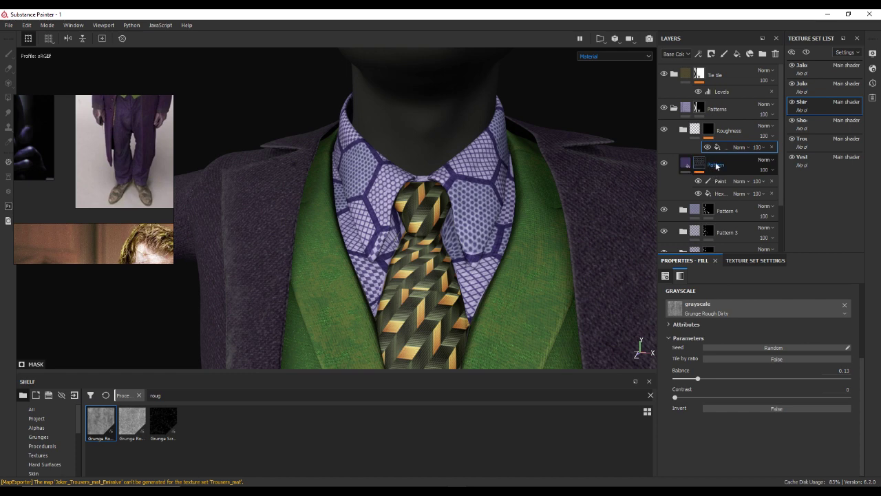
# Step: Duplicate the Base Fabric layer and rename the copy to Old
pyautogui.scroll(-3, 718, 166)
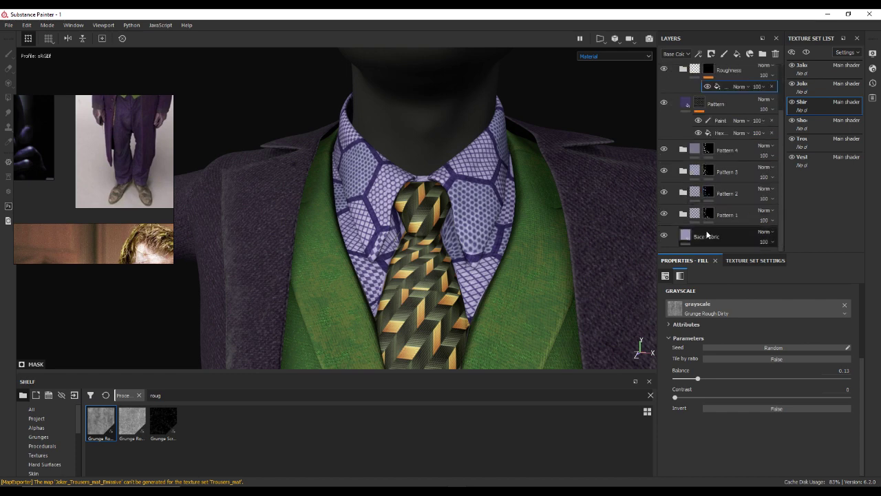
pyautogui.rightClick(709, 236)
pyautogui.click(740, 191)
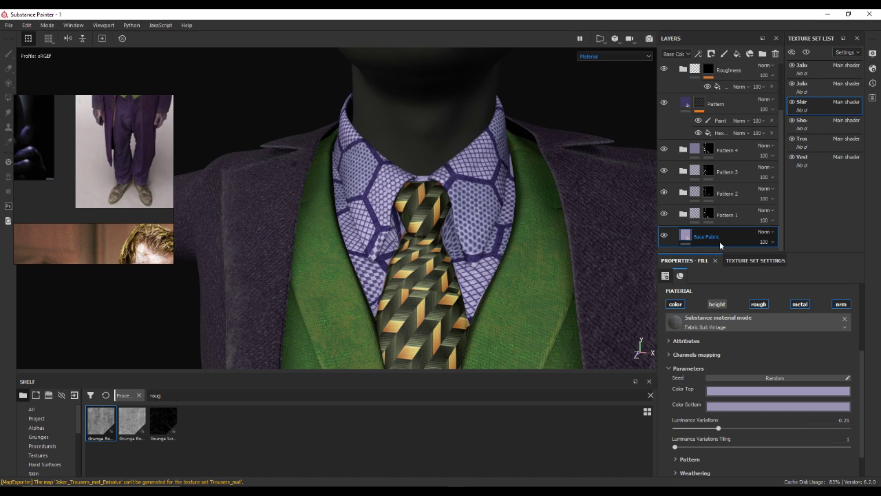
pyautogui.rightClick(715, 238)
pyautogui.doubleClick(712, 237)
pyautogui.write('o')
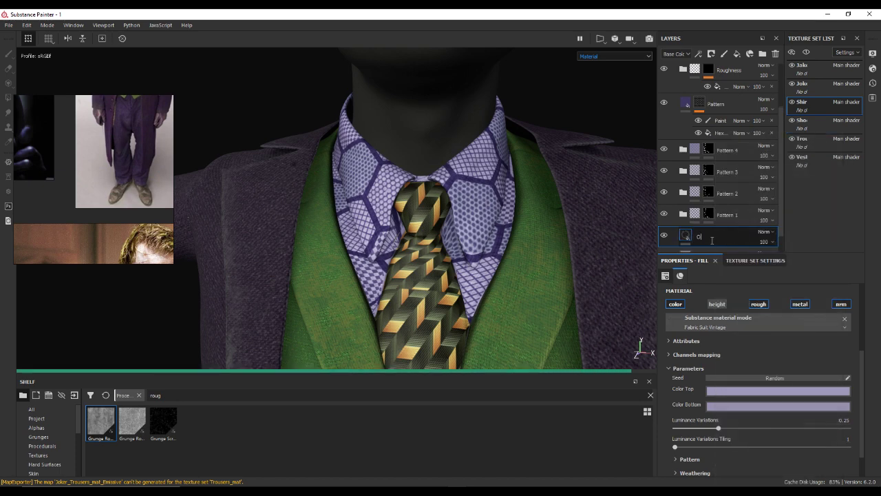
pyautogui.write('d')
pyautogui.press('Return')
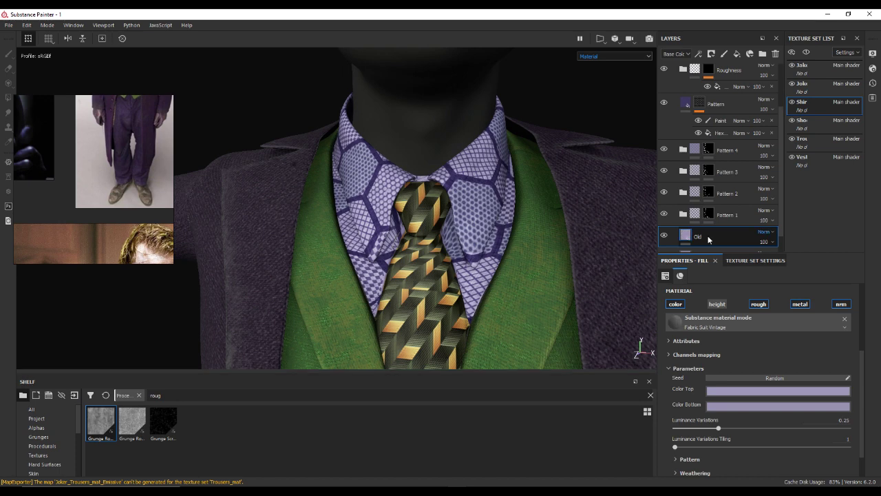
# Step: Move the Old layer above the hex Pattern layer in the stack
pyautogui.click(735, 391)
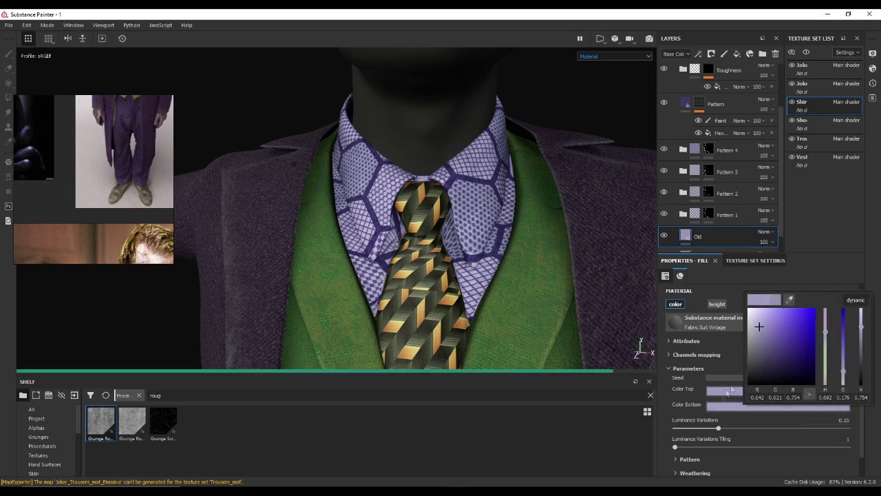
pyautogui.moveTo(697, 236); pyautogui.dragTo(709, 95)
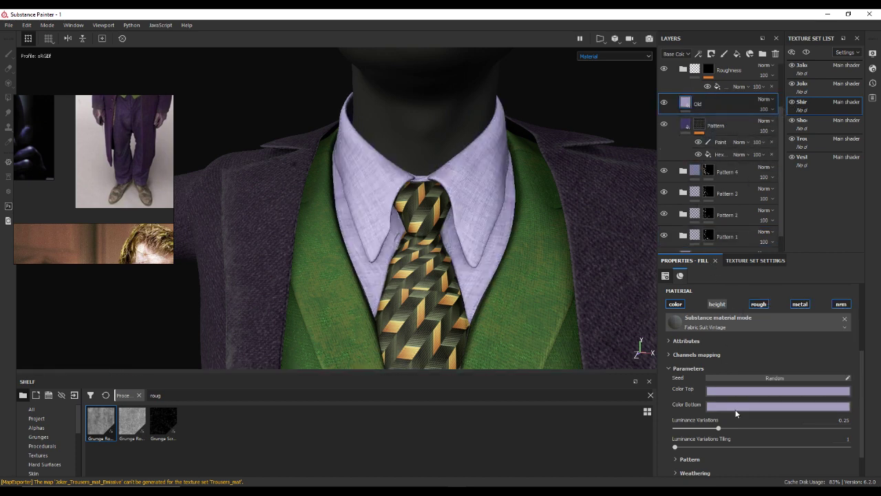
pyautogui.click(748, 391)
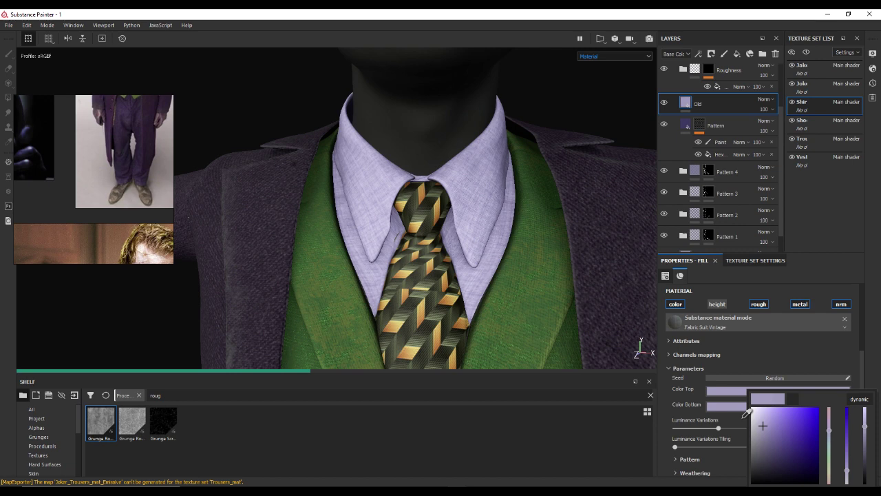
pyautogui.scroll(-3, 507, 240)
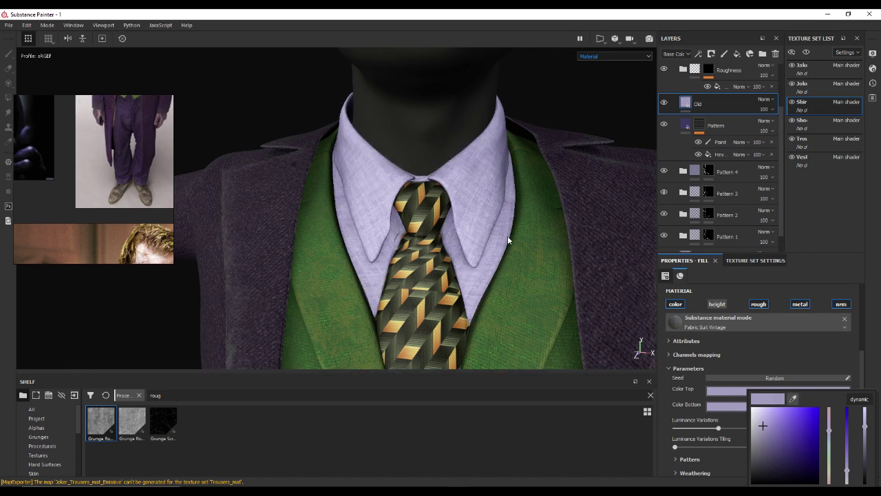
pyautogui.rightClick(702, 103)
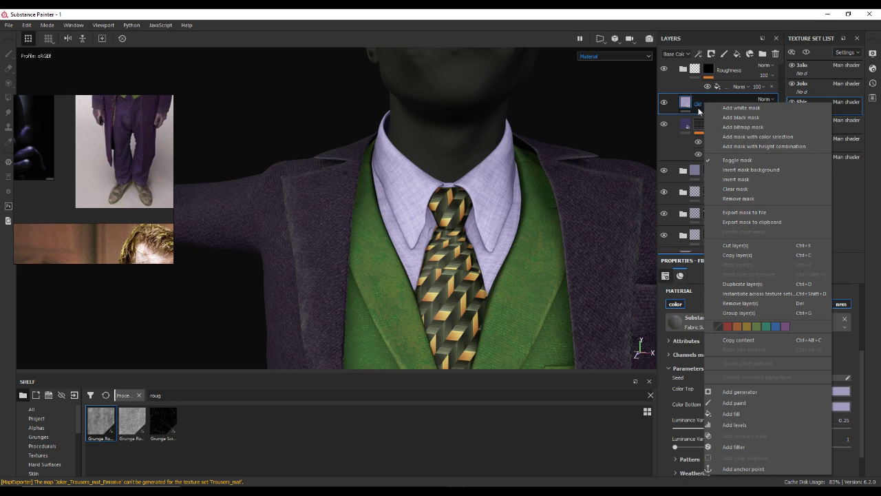
# Step: Wrap the layer in a folder named Old and rename the layer Fabric
pyautogui.click(762, 54)
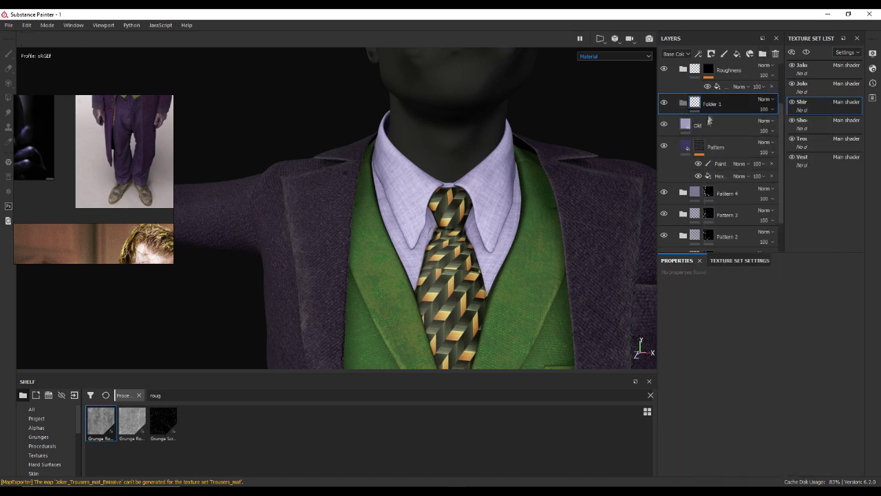
pyautogui.doubleClick(719, 105)
pyautogui.write('Old')
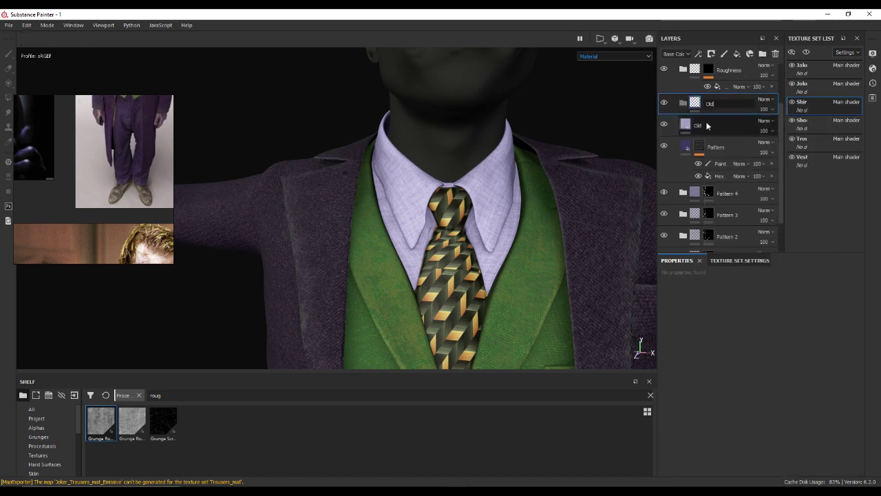
pyautogui.doubleClick(710, 126)
pyautogui.write('Fabric')
pyautogui.press('Return')
pyautogui.moveTo(696, 125)
pyautogui.mouseDown()
pyautogui.moveTo(716, 104)
pyautogui.moveTo(744, 109)
pyautogui.moveTo(684, 105)
pyautogui.mouseUp()
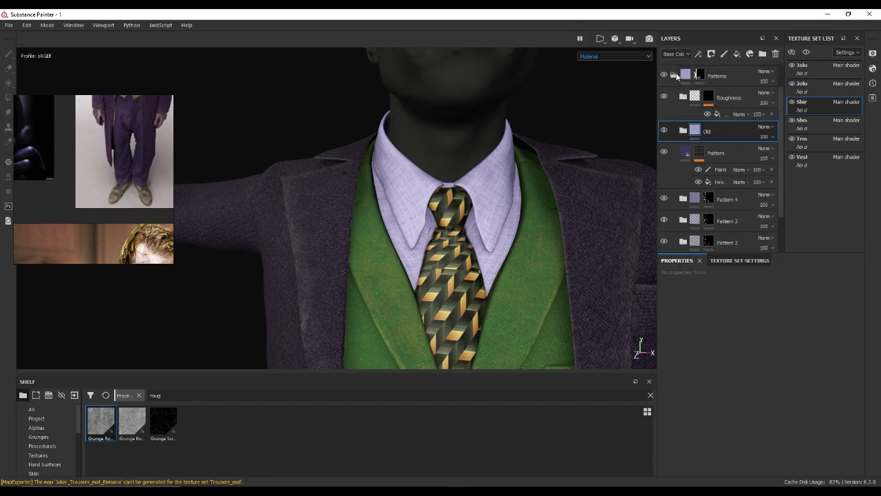
# Step: Move the Old folder into Patterns and give it a black mask with a fill effect
pyautogui.click(674, 76)
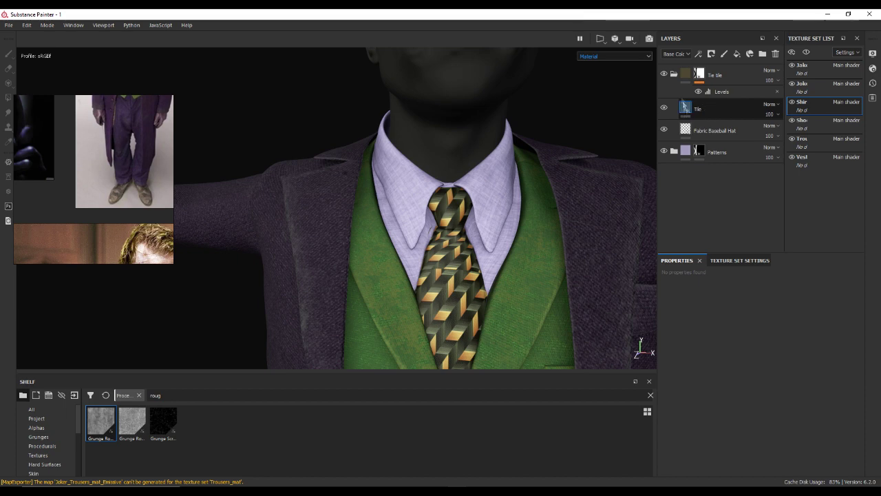
pyautogui.click(674, 108)
pyautogui.moveTo(728, 165)
pyautogui.mouseDown()
pyautogui.moveTo(765, 143)
pyautogui.moveTo(724, 130)
pyautogui.mouseUp()
pyautogui.rightClick(705, 131)
pyautogui.click(744, 143)
pyautogui.rightClick(707, 128)
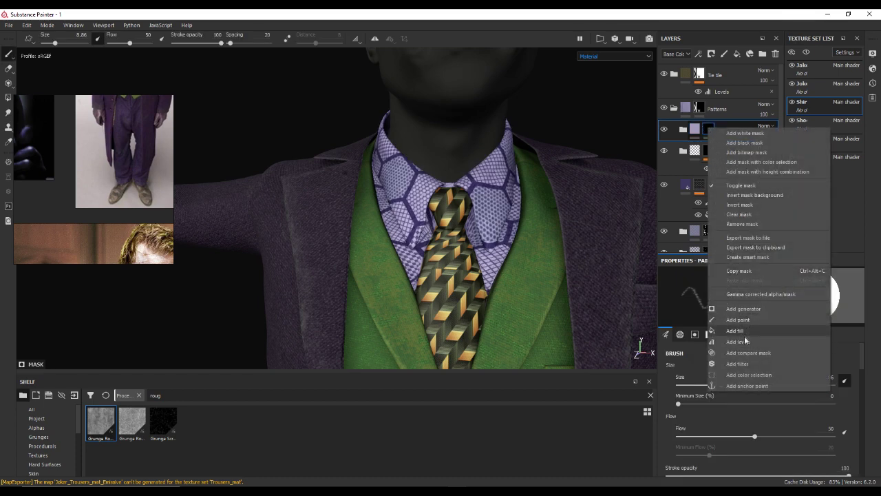
pyautogui.click(743, 330)
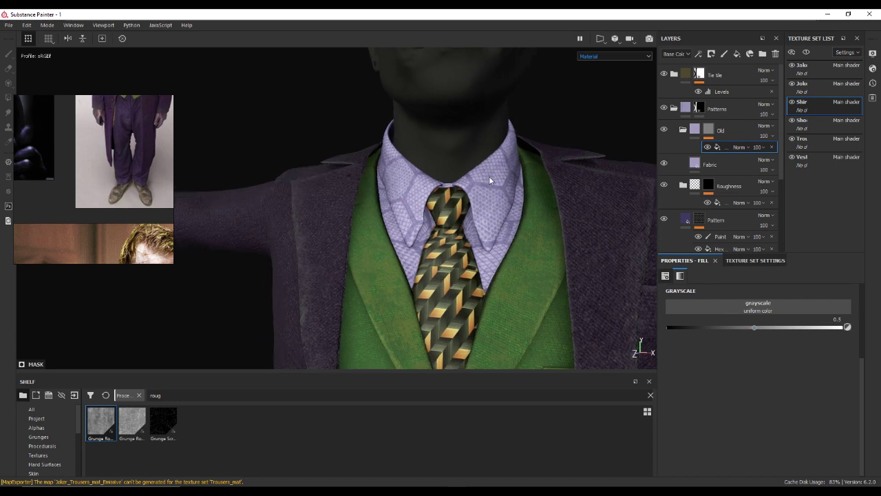
# Step: Drop Grunge Roughcast into the Old folder's mask fill
pyautogui.scroll(2, 489, 176)
pyautogui.scroll(2, 488, 172)
pyautogui.scroll(2, 486, 182)
pyautogui.moveTo(492, 184)
pyautogui.keyDown('alt'); pyautogui.mouseDown()
pyautogui.moveTo(428, 202)
pyautogui.moveTo(466, 176)
pyautogui.mouseUp(); pyautogui.keyUp('alt')
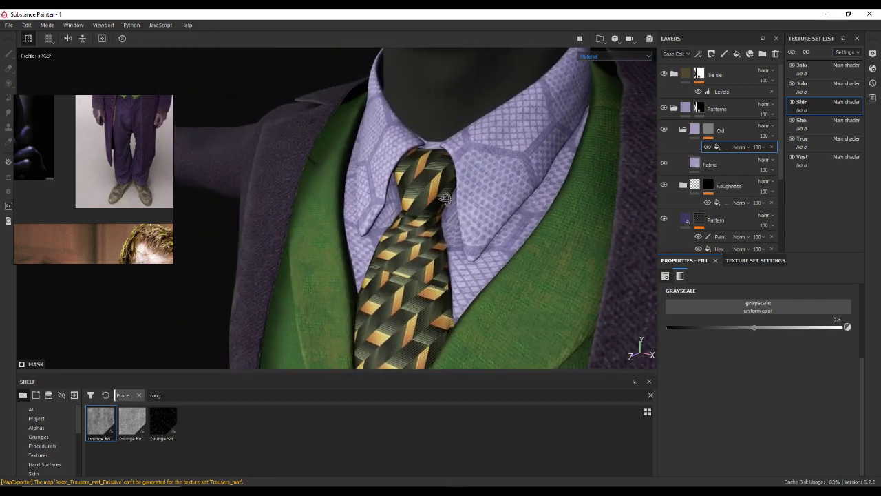
pyautogui.scroll(-2, 466, 176)
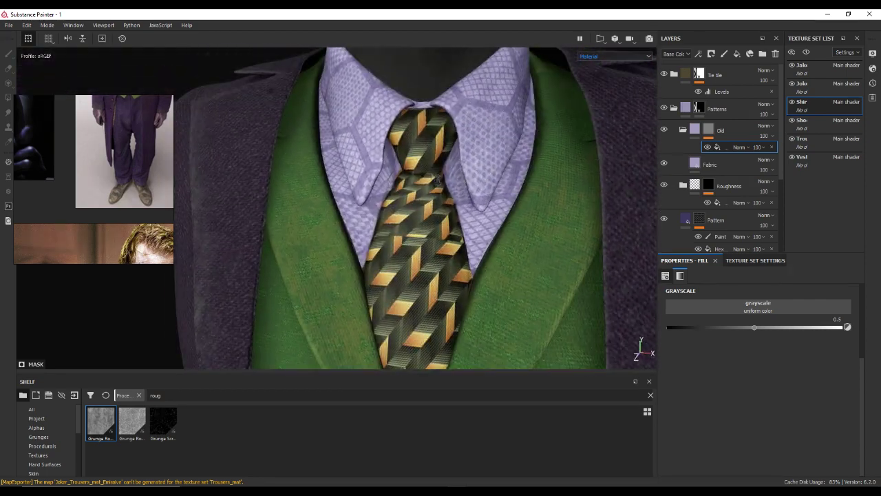
pyautogui.scroll(-2, 471, 203)
pyautogui.scroll(-2, 481, 182)
pyautogui.scroll(2, 503, 247)
pyautogui.scroll(2, 468, 222)
pyautogui.scroll(2, 478, 210)
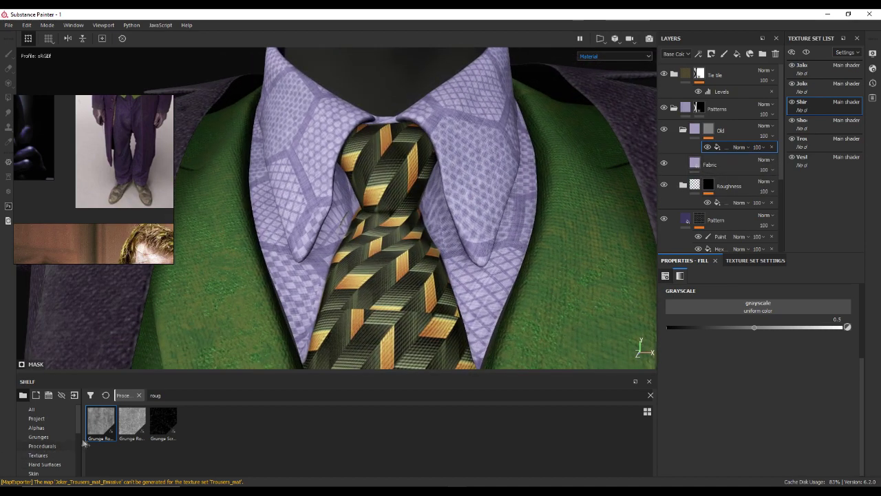
pyautogui.moveTo(126, 421); pyautogui.dragTo(805, 314)
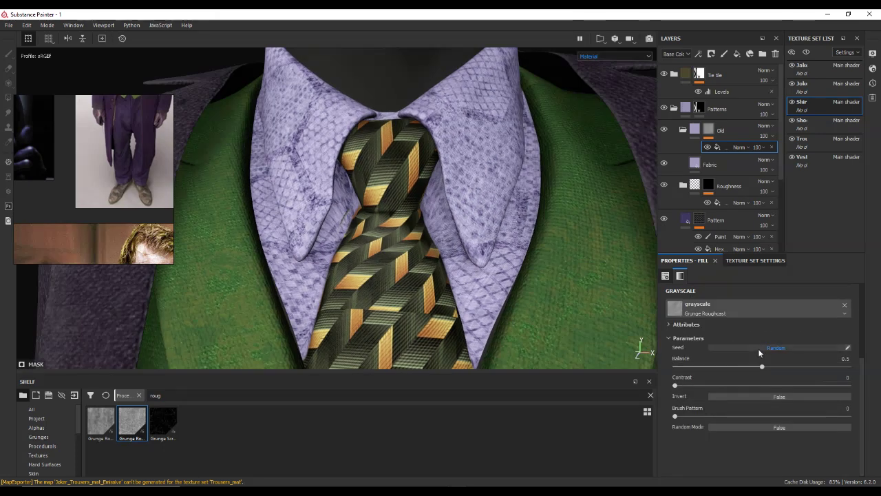
# Step: Invert the Roughcast, then remove the fill effect, leaving the Old mask plain black
pyautogui.scroll(2, 760, 377)
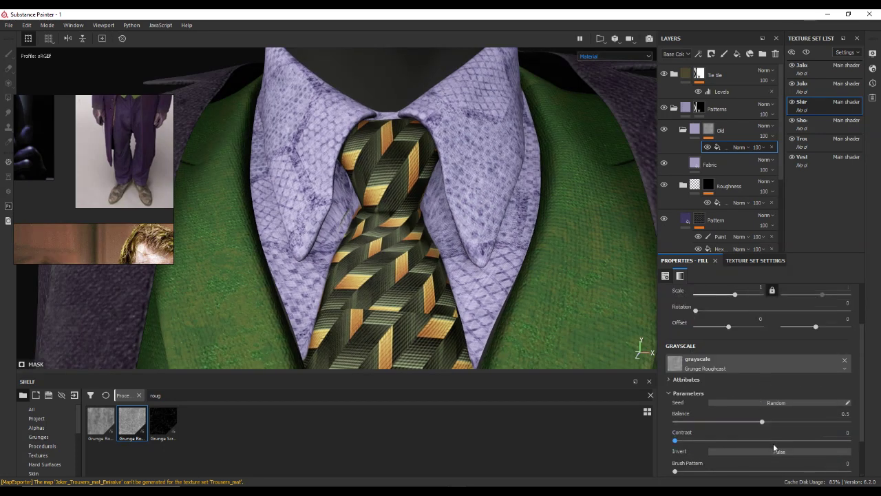
pyautogui.scroll(-2, 774, 447)
pyautogui.click(771, 396)
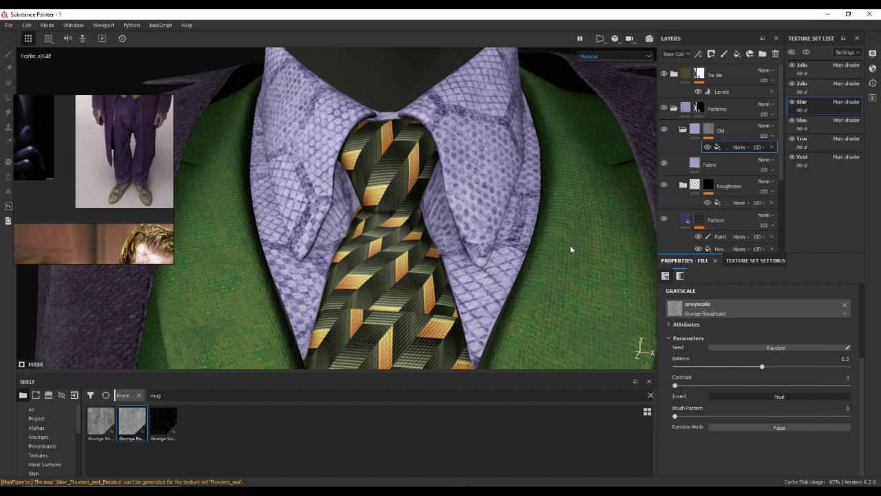
pyautogui.click(771, 146)
pyautogui.rightClick(709, 130)
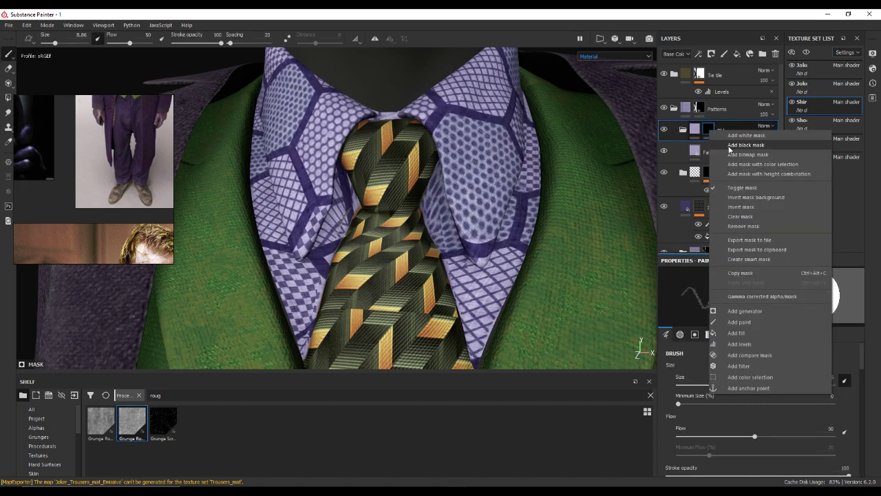
# Step: Shrink the brush to about 1 and paint wear along the collar fold
pyautogui.click(729, 146)
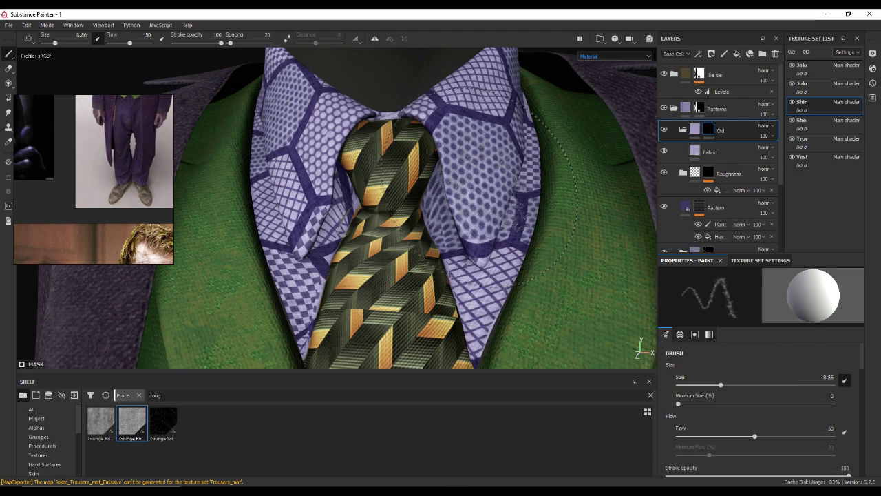
pyautogui.keyDown('ctrl'); pyautogui.moveTo(513, 210); pyautogui.dragTo(482, 195, button='right'); pyautogui.keyUp('ctrl')
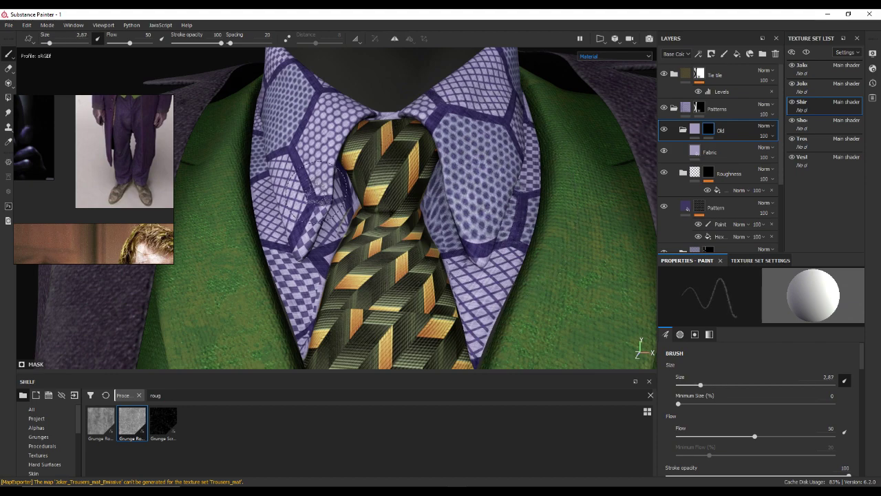
pyautogui.keyDown('alt'); pyautogui.moveTo(389, 204); pyautogui.dragTo(368, 169); pyautogui.keyUp('alt')
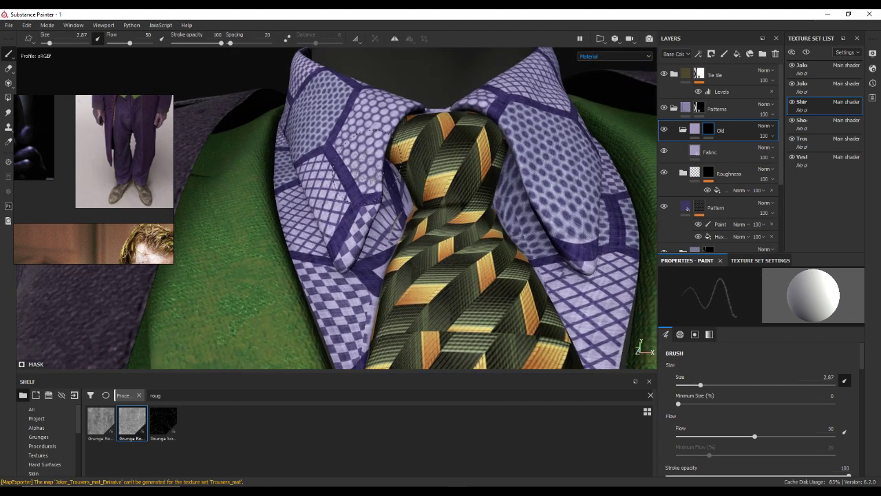
pyautogui.keyDown('ctrl'); pyautogui.moveTo(362, 176); pyautogui.dragTo(366, 239, button='right'); pyautogui.keyUp('ctrl')
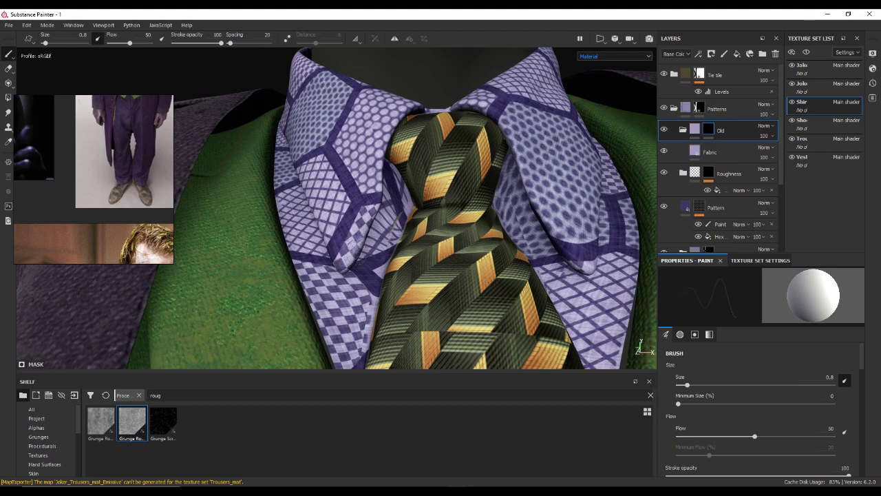
pyautogui.keyDown('alt'); pyautogui.moveTo(369, 211); pyautogui.dragTo(416, 164); pyautogui.keyUp('alt')
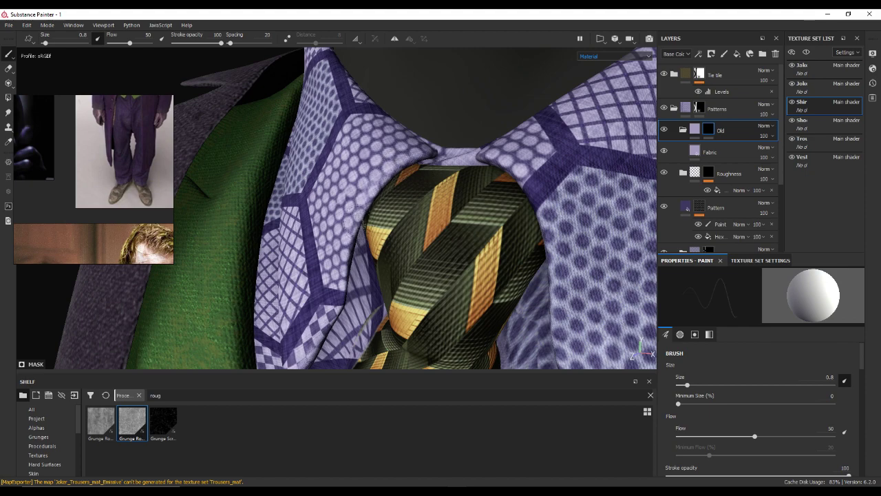
pyautogui.moveTo(336, 314)
pyautogui.keyDown('alt'); pyautogui.mouseDown()
pyautogui.moveTo(411, 239)
pyautogui.moveTo(337, 203)
pyautogui.mouseUp(); pyautogui.keyUp('alt')
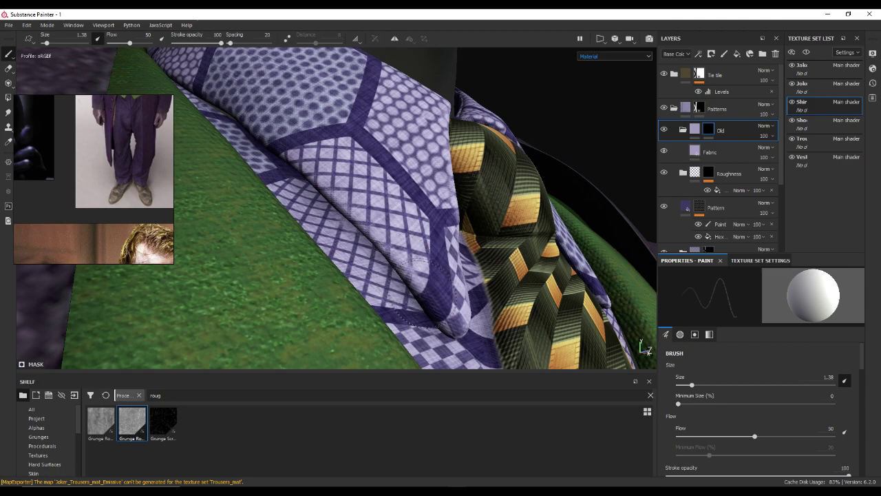
pyautogui.moveTo(425, 293); pyautogui.dragTo(462, 343)
# Step: Resize the brush slightly and paint wear where the collar meets the tie knot
pyautogui.keyDown('alt'); pyautogui.moveTo(440, 303); pyautogui.dragTo(448, 289); pyautogui.keyUp('alt')
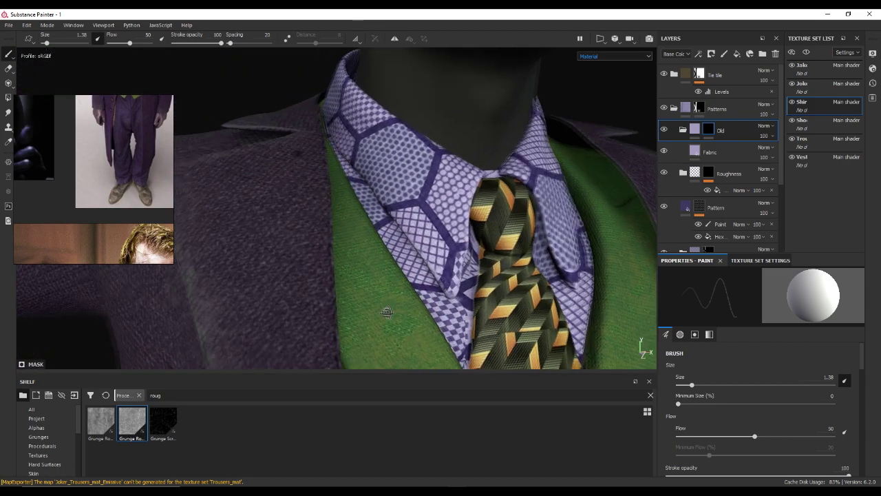
pyautogui.scroll(2, 448, 289)
pyautogui.scroll(2, 448, 290)
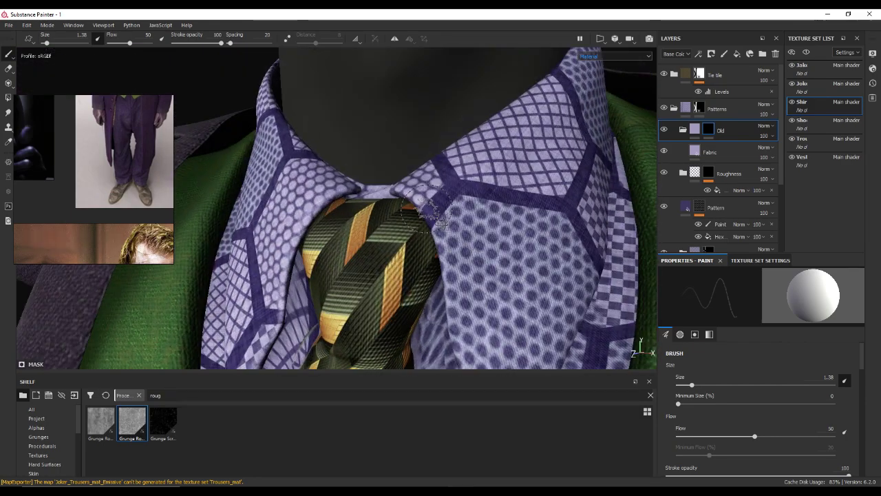
pyautogui.scroll(2, 448, 290)
pyautogui.scroll(2, 454, 207)
pyautogui.keyDown('alt'); pyautogui.moveTo(459, 184); pyautogui.dragTo(428, 224); pyautogui.keyUp('alt')
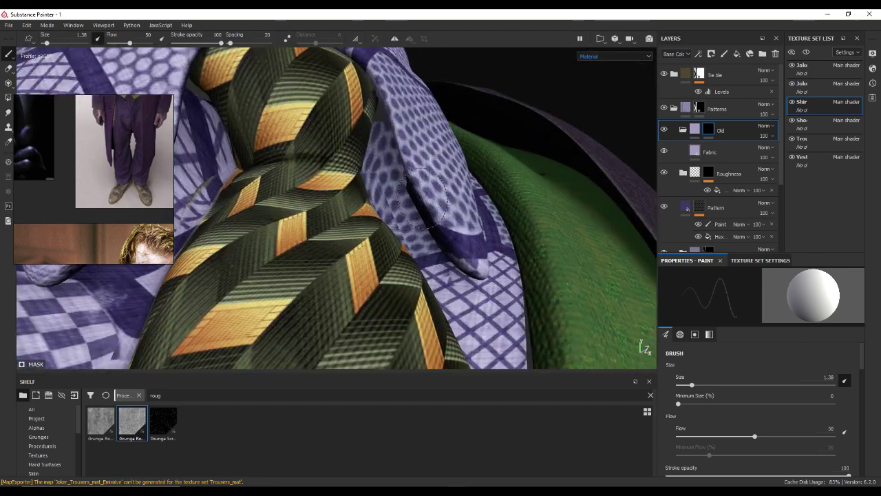
pyautogui.keyDown('alt'); pyautogui.moveTo(406, 132); pyautogui.dragTo(417, 206); pyautogui.keyUp('alt')
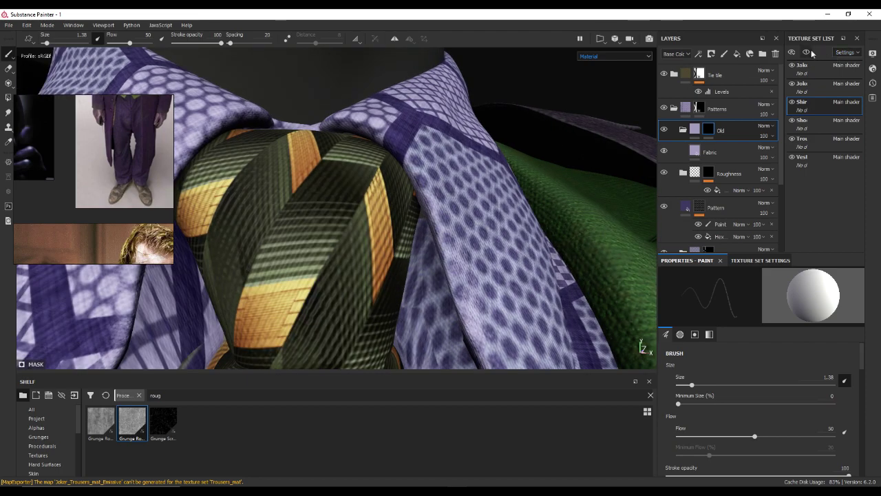
pyautogui.keyDown('alt'); pyautogui.moveTo(296, 103); pyautogui.dragTo(295, 169); pyautogui.keyUp('alt')
pyautogui.keyDown('ctrl'); pyautogui.moveTo(296, 168); pyautogui.dragTo(289, 175, button='right'); pyautogui.keyUp('ctrl')
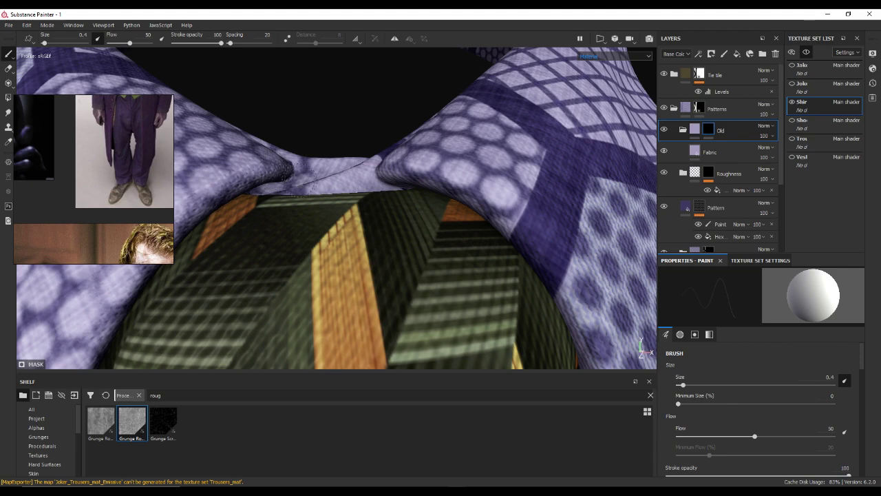
pyautogui.keyDown('alt'); pyautogui.moveTo(289, 180); pyautogui.dragTo(345, 159); pyautogui.keyUp('alt')
pyautogui.keyDown('ctrl'); pyautogui.moveTo(344, 158); pyautogui.dragTo(359, 157, button='right'); pyautogui.keyUp('ctrl')
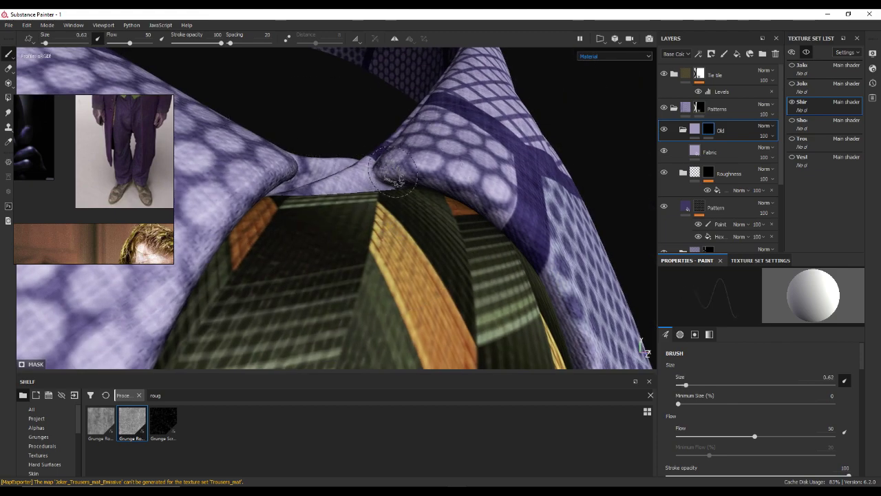
pyautogui.moveTo(512, 213)
pyautogui.mouseDown()
pyautogui.moveTo(540, 272)
pyautogui.moveTo(479, 142)
pyautogui.mouseUp()
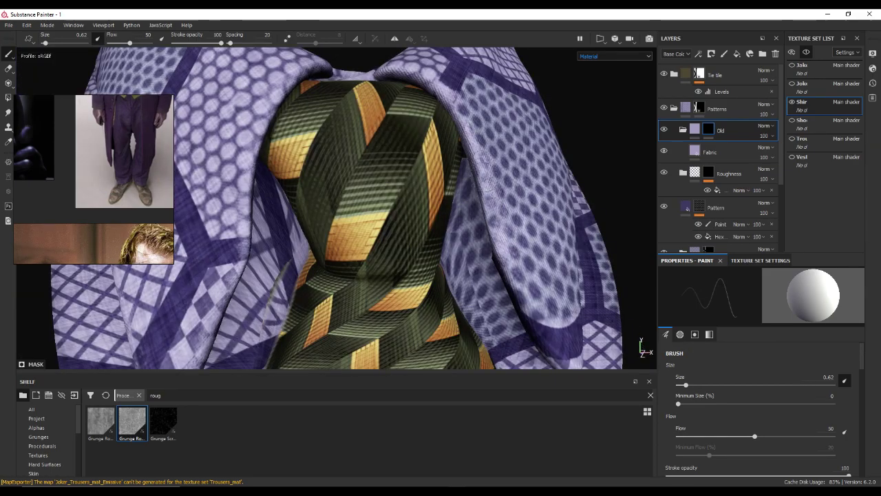
# Step: Paint another wear stroke onto the collar fold from a frontal view
pyautogui.keyDown('alt'); pyautogui.moveTo(511, 252); pyautogui.dragTo(442, 169); pyautogui.keyUp('alt')
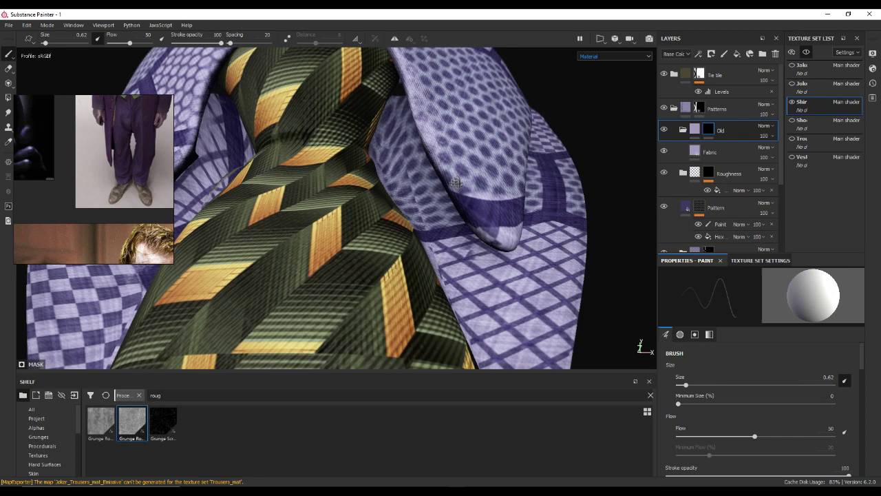
pyautogui.keyDown('alt'); pyautogui.moveTo(461, 206); pyautogui.dragTo(506, 227); pyautogui.keyUp('alt')
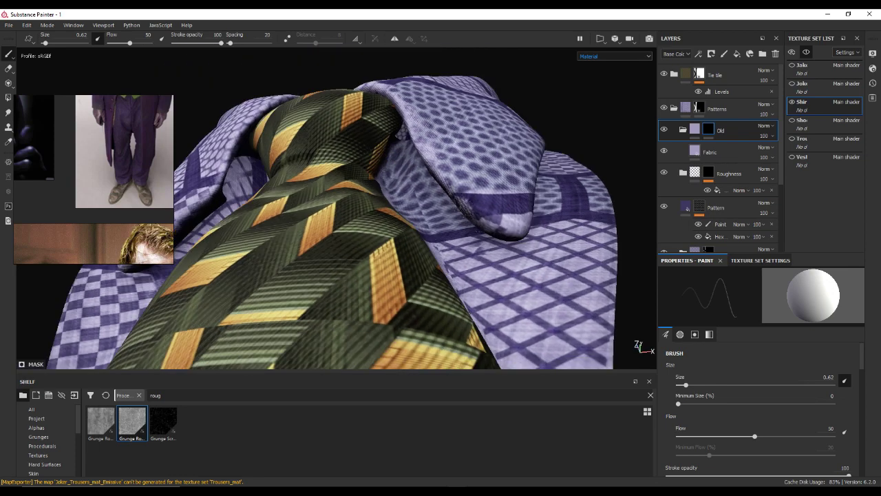
pyautogui.moveTo(513, 216)
pyautogui.keyDown('alt'); pyautogui.mouseDown()
pyautogui.moveTo(425, 248)
pyautogui.moveTo(417, 273)
pyautogui.moveTo(393, 260)
pyautogui.mouseUp(); pyautogui.keyUp('alt')
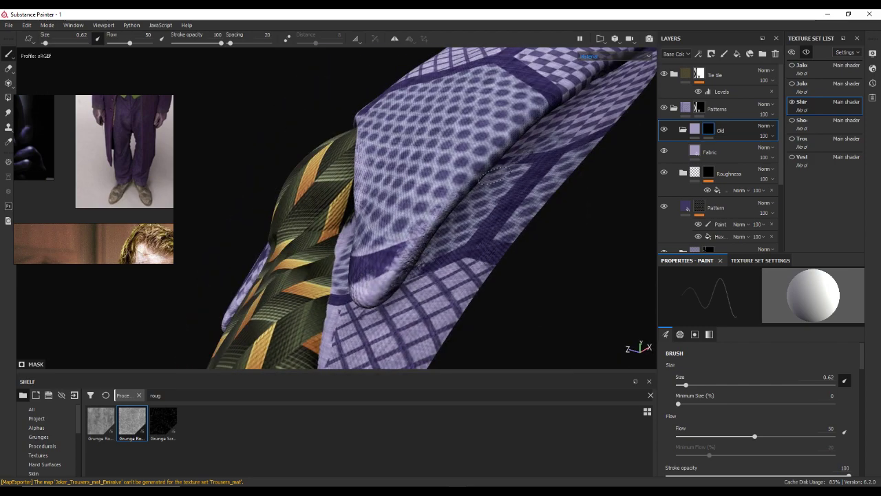
pyautogui.moveTo(429, 251); pyautogui.dragTo(425, 265)
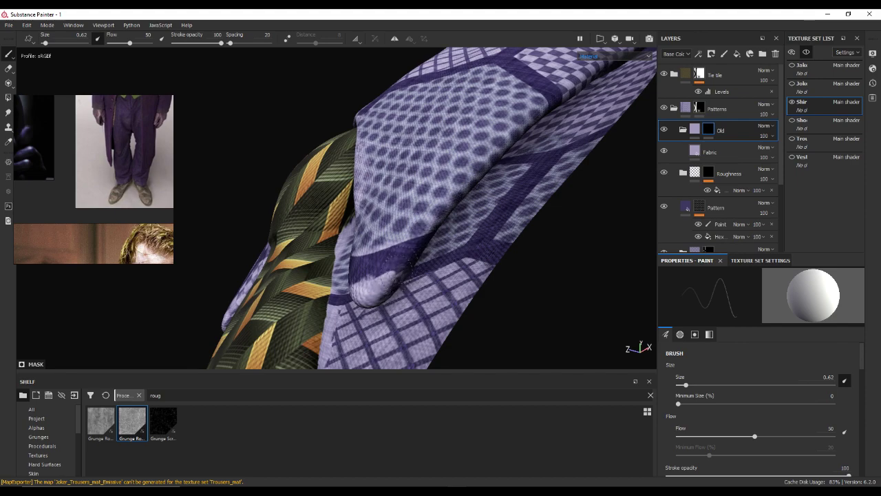
pyautogui.keyDown('alt'); pyautogui.moveTo(426, 234); pyautogui.dragTo(380, 245); pyautogui.keyUp('alt')
pyautogui.keyDown('alt'); pyautogui.moveTo(429, 203); pyautogui.dragTo(410, 208); pyautogui.keyUp('alt')
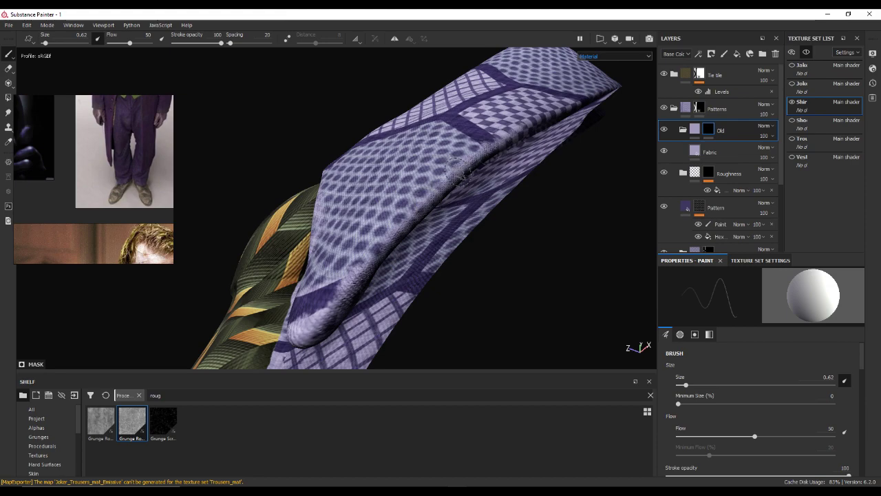
pyautogui.moveTo(495, 186)
pyautogui.keyDown('alt'); pyautogui.mouseDown()
pyautogui.moveTo(482, 236)
pyautogui.moveTo(516, 210)
pyautogui.moveTo(448, 229)
pyautogui.mouseUp(); pyautogui.keyUp('alt')
pyautogui.scroll(2, 453, 165)
pyautogui.scroll(2, 453, 165)
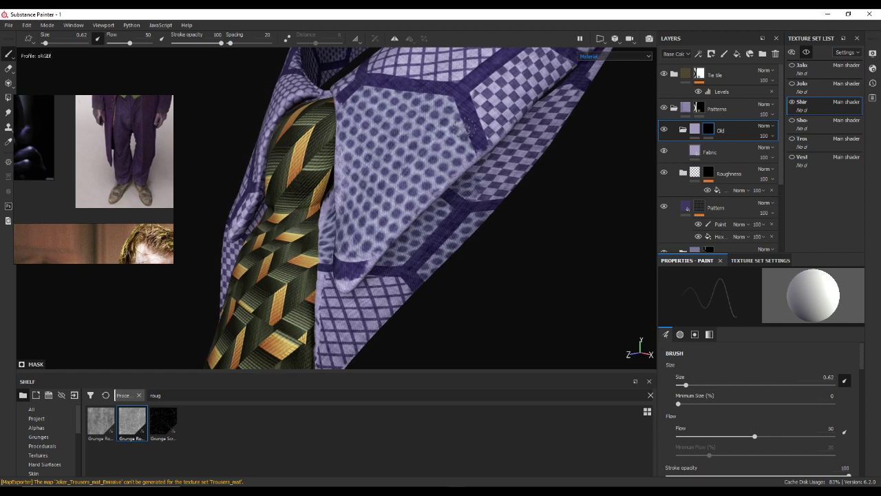
pyautogui.scroll(1, 462, 124)
pyautogui.scroll(1, 440, 179)
pyautogui.scroll(1, 419, 233)
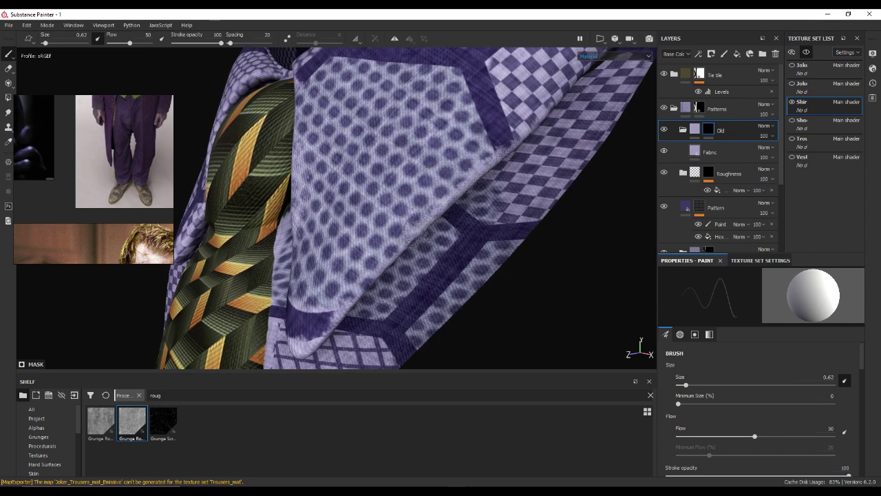
# Step: Orbit around the collar to inspect the painted wear from several angles
pyautogui.keyDown('alt'); pyautogui.moveTo(351, 327); pyautogui.dragTo(543, 208); pyautogui.keyUp('alt')
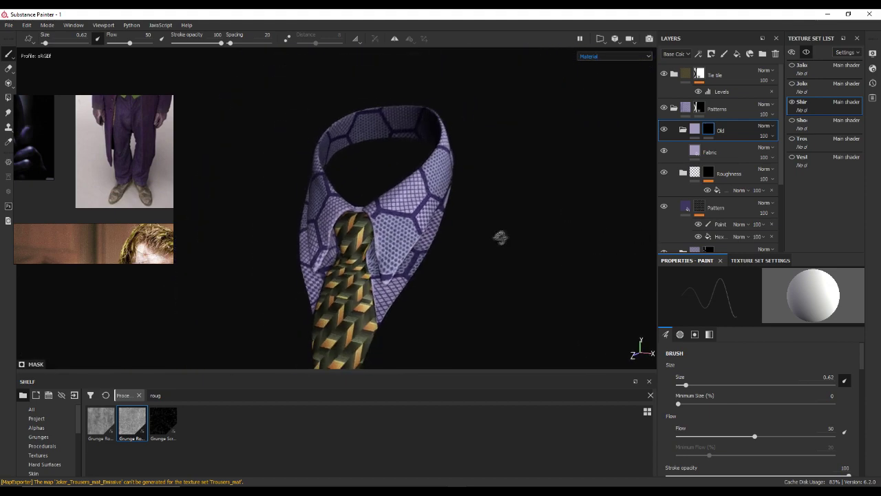
pyautogui.scroll(2, 496, 240)
pyautogui.scroll(2, 390, 201)
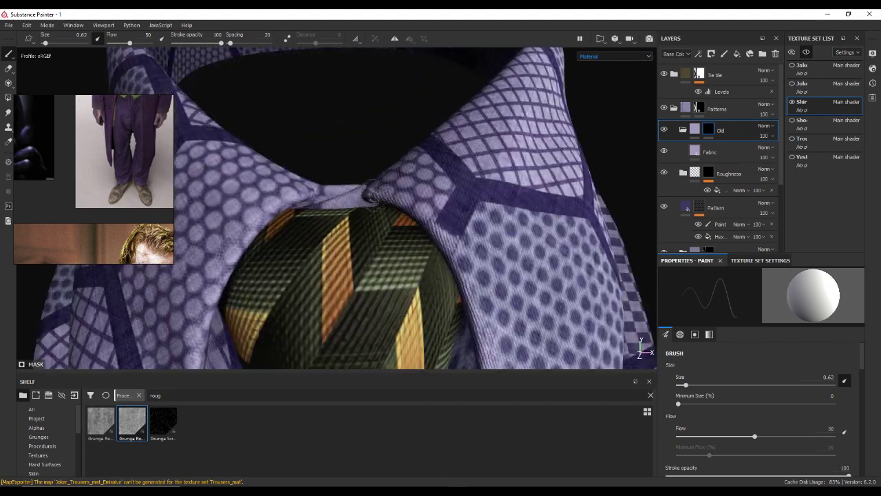
pyautogui.scroll(1, 339, 195)
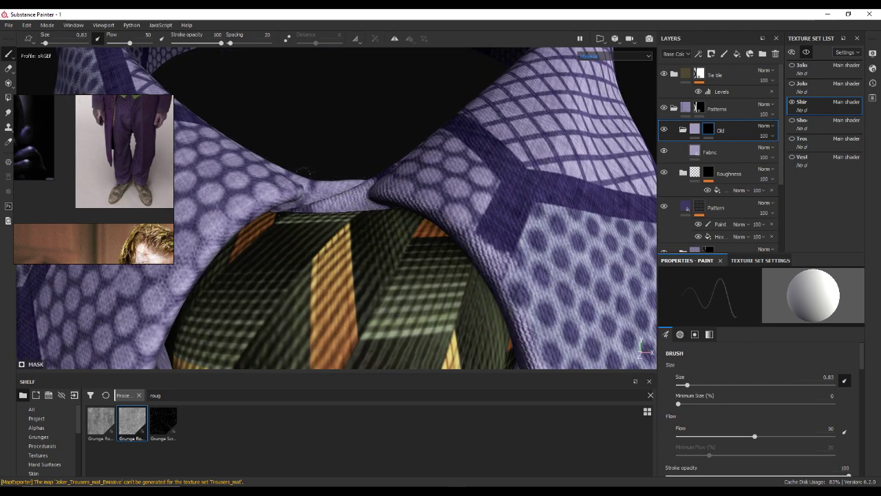
pyautogui.scroll(-3, 432, 228)
pyautogui.scroll(-2, 432, 228)
pyautogui.moveTo(433, 228)
pyautogui.keyDown('alt'); pyautogui.mouseDown()
pyautogui.moveTo(478, 193)
pyautogui.moveTo(433, 214)
pyautogui.mouseUp(); pyautogui.keyUp('alt')
pyautogui.scroll(3, 432, 214)
pyautogui.scroll(-1, 430, 249)
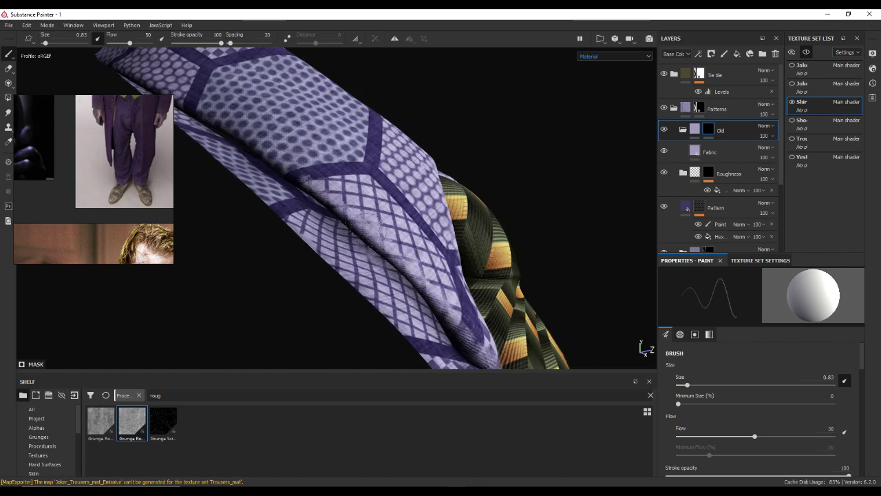
pyautogui.keyDown('alt'); pyautogui.moveTo(372, 249); pyautogui.dragTo(413, 263); pyautogui.keyUp('alt')
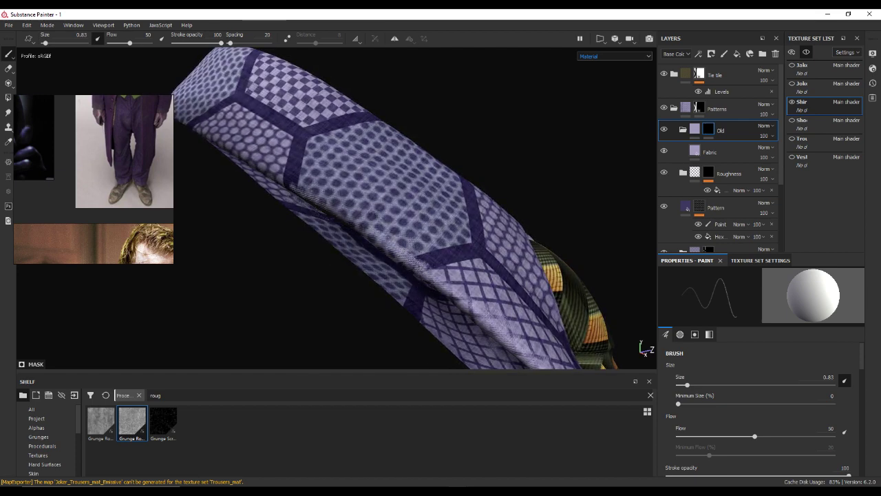
pyautogui.moveTo(371, 241)
pyautogui.keyDown('alt'); pyautogui.mouseDown()
pyautogui.moveTo(430, 227)
pyautogui.moveTo(385, 198)
pyautogui.mouseUp(); pyautogui.keyUp('alt')
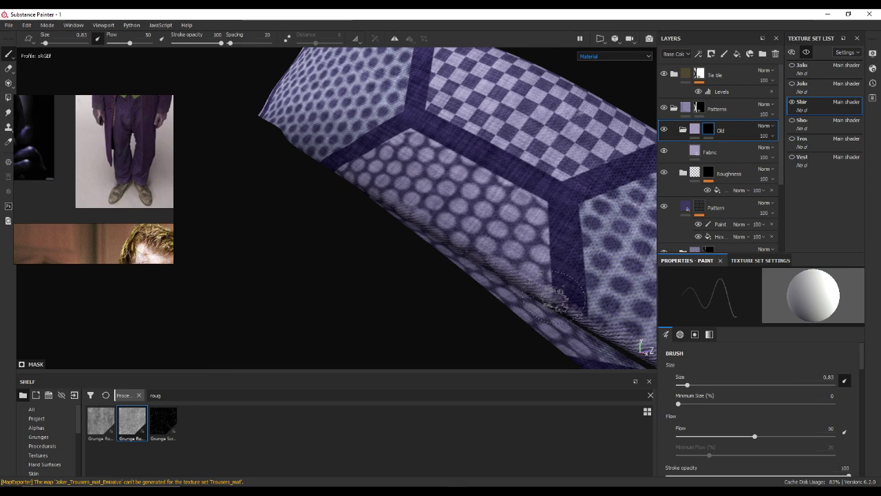
pyautogui.moveTo(558, 303)
pyautogui.keyDown('alt'); pyautogui.mouseDown()
pyautogui.moveTo(551, 297)
pyautogui.moveTo(627, 116)
pyautogui.mouseUp(); pyautogui.keyUp('alt')
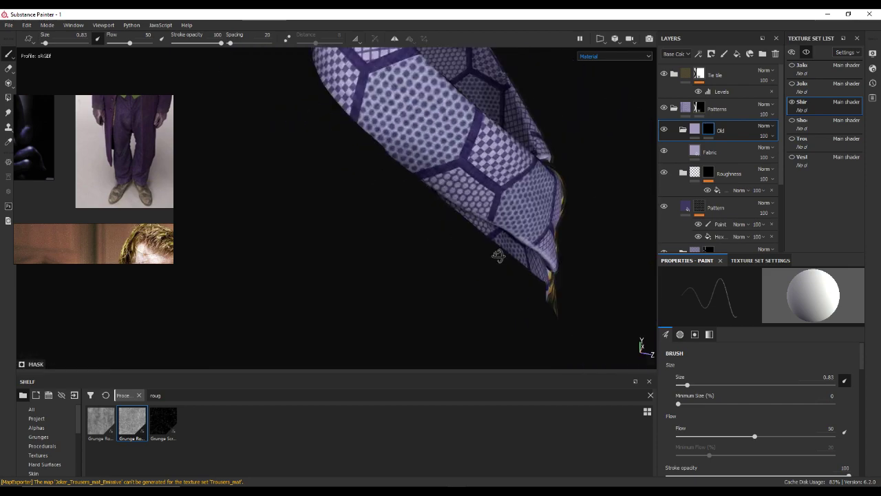
# Step: Show the other texture sets to check the full costume, then hide them again
pyautogui.click(807, 52)
pyautogui.keyDown('alt'); pyautogui.moveTo(408, 164); pyautogui.dragTo(481, 270); pyautogui.keyUp('alt')
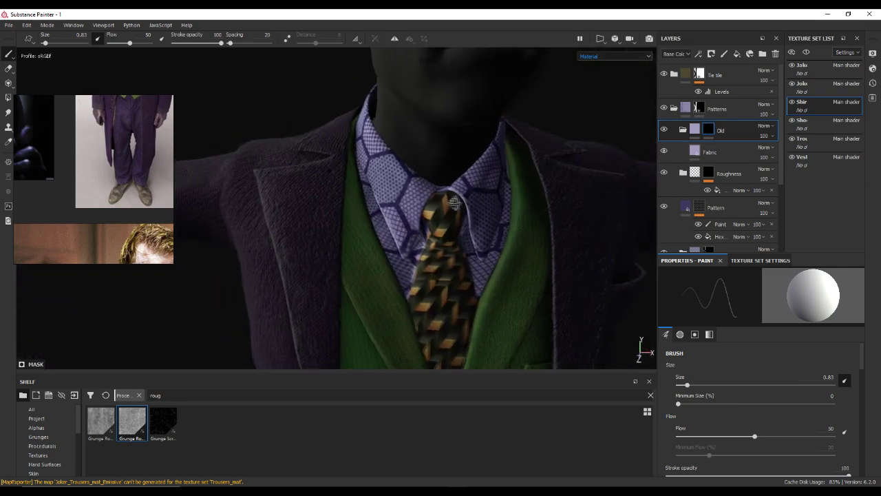
pyautogui.click(806, 52)
pyautogui.scroll(5, 393, 290)
pyautogui.keyDown('alt'); pyautogui.moveTo(393, 290); pyautogui.dragTo(300, 288); pyautogui.keyUp('alt')
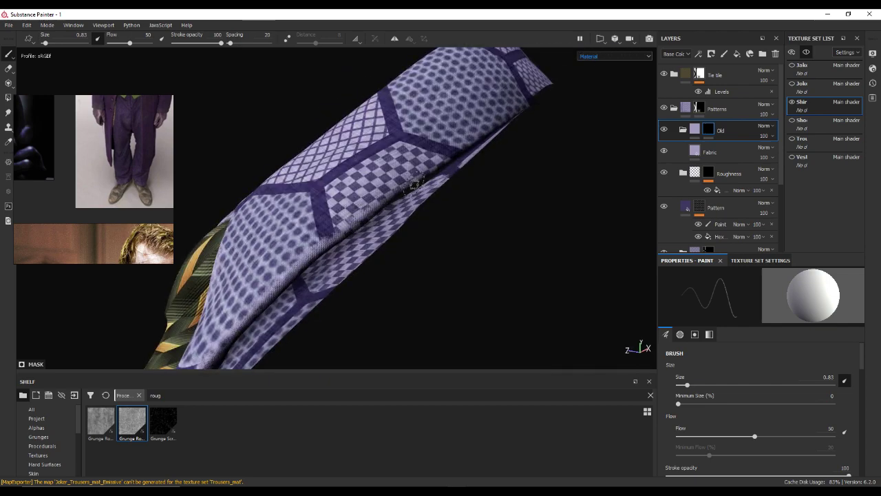
pyautogui.keyDown('alt'); pyautogui.moveTo(468, 148); pyautogui.dragTo(365, 248); pyautogui.keyUp('alt')
pyautogui.scroll(3, 413, 193)
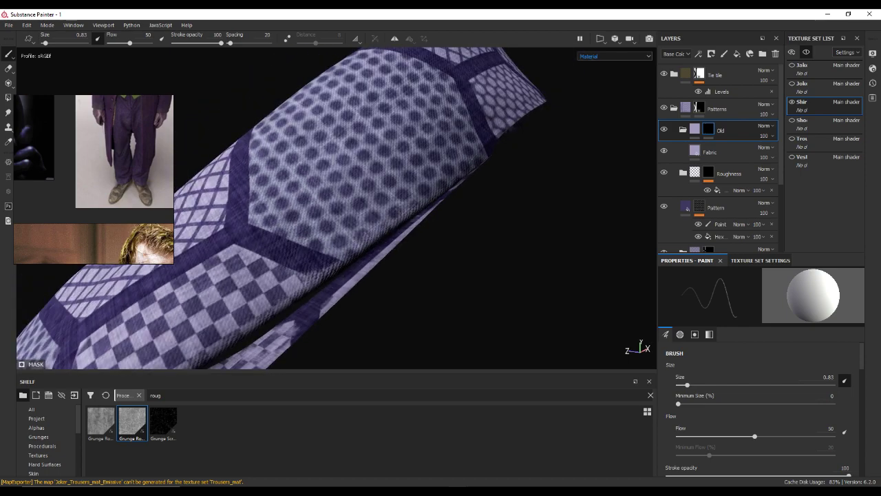
pyautogui.moveTo(454, 183)
pyautogui.keyDown('alt'); pyautogui.mouseDown()
pyautogui.moveTo(376, 250)
pyautogui.moveTo(456, 255)
pyautogui.mouseUp(); pyautogui.keyUp('alt')
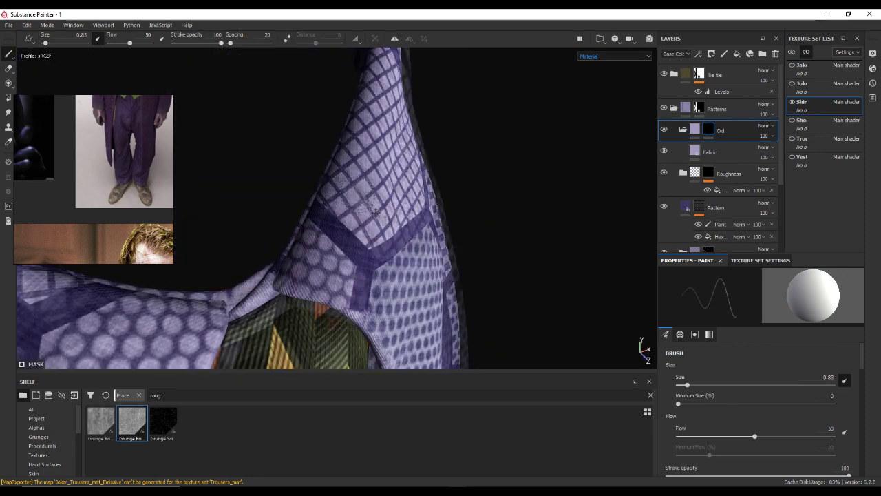
# Step: Paint faded wear along the collar band's edge, orbiting around its loop
pyautogui.moveTo(376, 255)
pyautogui.keyDown('alt'); pyautogui.mouseDown()
pyautogui.moveTo(482, 220)
pyautogui.moveTo(467, 224)
pyautogui.moveTo(403, 182)
pyautogui.moveTo(433, 265)
pyautogui.moveTo(416, 185)
pyautogui.mouseUp(); pyautogui.keyUp('alt')
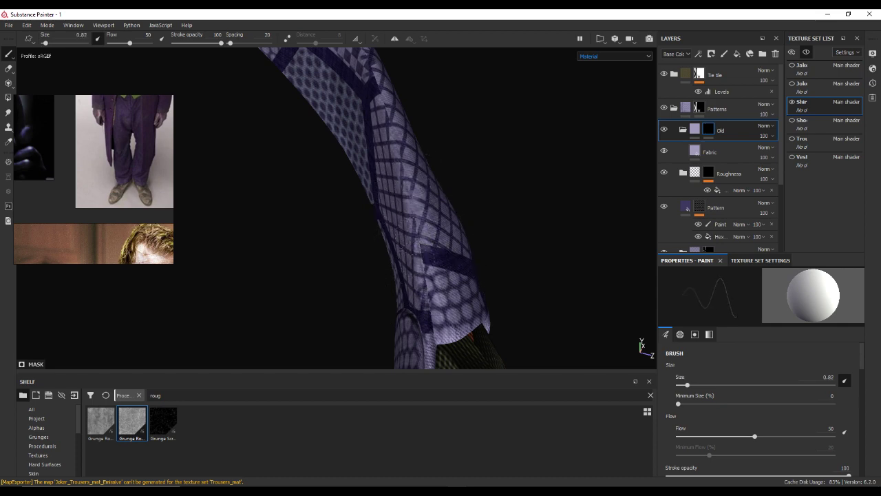
pyautogui.moveTo(415, 185)
pyautogui.keyDown('alt'); pyautogui.mouseDown()
pyautogui.moveTo(371, 206)
pyautogui.moveTo(328, 187)
pyautogui.moveTo(393, 178)
pyautogui.moveTo(458, 252)
pyautogui.mouseUp(); pyautogui.keyUp('alt')
pyautogui.keyDown('shift'); pyautogui.moveTo(458, 252); pyautogui.dragTo(474, 261, button='right'); pyautogui.keyUp('shift')
pyautogui.keyDown('alt'); pyautogui.moveTo(475, 258); pyautogui.dragTo(433, 200); pyautogui.keyUp('alt')
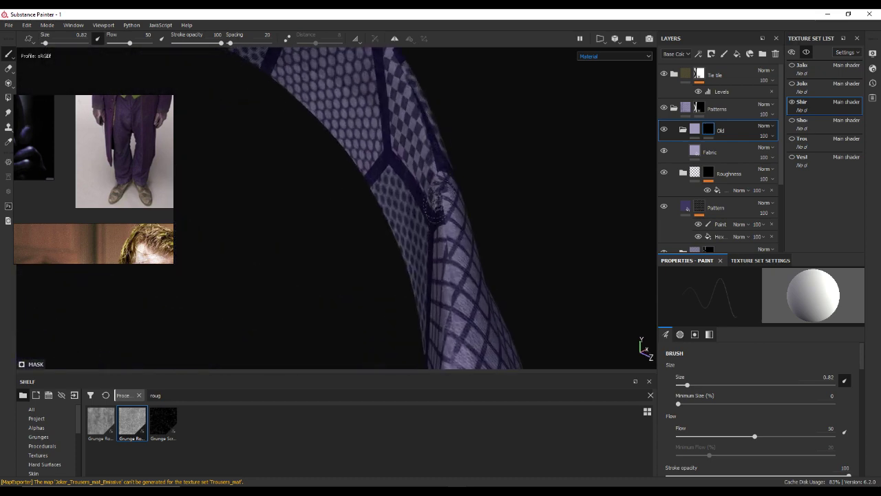
pyautogui.moveTo(437, 234)
pyautogui.keyDown('alt'); pyautogui.mouseDown()
pyautogui.moveTo(475, 310)
pyautogui.moveTo(469, 252)
pyautogui.mouseUp(); pyautogui.keyUp('alt')
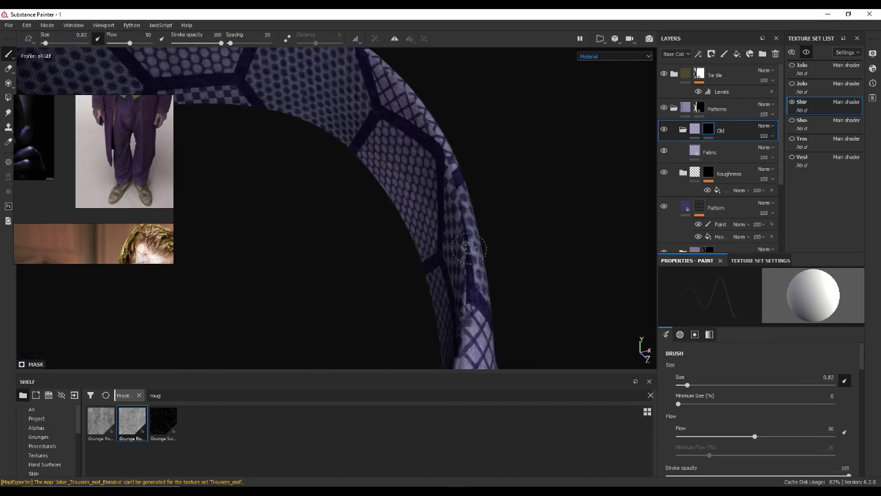
pyautogui.keyDown('alt'); pyautogui.moveTo(460, 323); pyautogui.dragTo(449, 256); pyautogui.keyUp('alt')
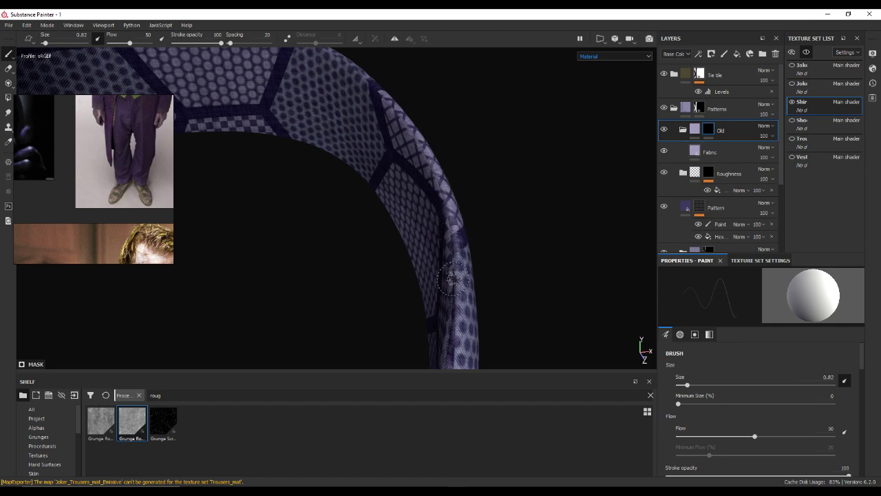
pyautogui.moveTo(452, 278)
pyautogui.keyDown('alt'); pyautogui.mouseDown()
pyautogui.moveTo(358, 240)
pyautogui.moveTo(401, 259)
pyautogui.mouseUp(); pyautogui.keyUp('alt')
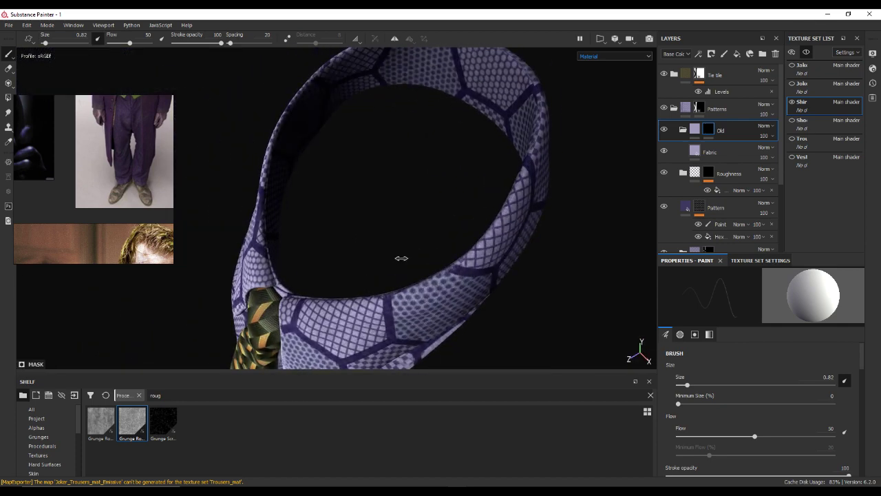
pyautogui.scroll(3, 458, 237)
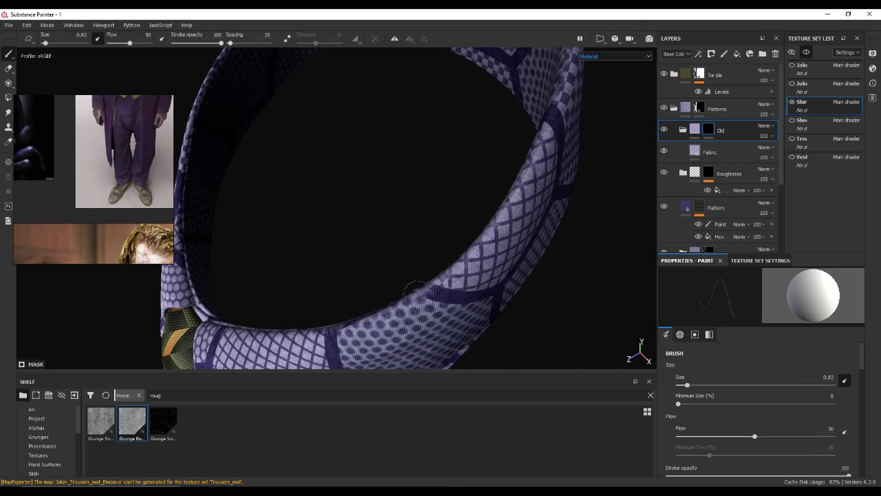
pyautogui.keyDown('alt'); pyautogui.moveTo(382, 303); pyautogui.dragTo(387, 281); pyautogui.keyUp('alt')
pyautogui.keyDown('alt'); pyautogui.moveTo(288, 295); pyautogui.dragTo(310, 306); pyautogui.keyUp('alt')
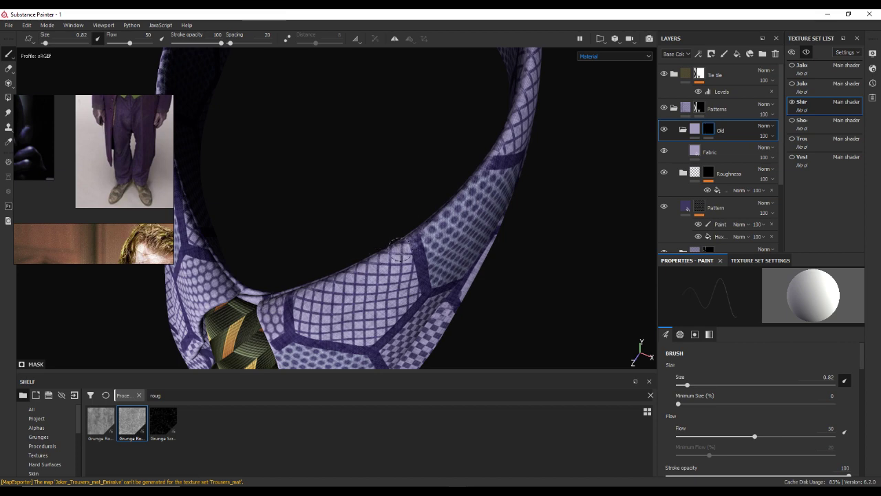
pyautogui.moveTo(454, 207)
pyautogui.keyDown('alt'); pyautogui.mouseDown()
pyautogui.moveTo(440, 193)
pyautogui.moveTo(473, 176)
pyautogui.moveTo(462, 205)
pyautogui.moveTo(434, 214)
pyautogui.moveTo(431, 170)
pyautogui.mouseUp(); pyautogui.keyUp('alt')
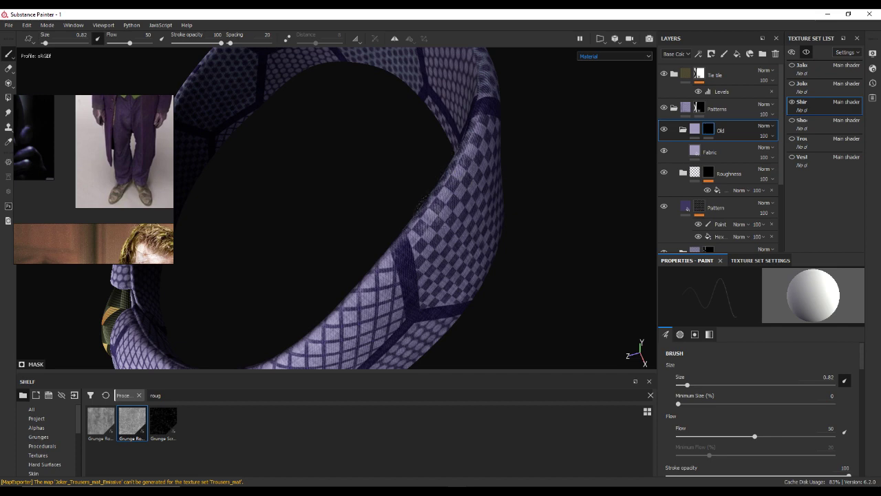
pyautogui.keyDown('alt'); pyautogui.moveTo(392, 245); pyautogui.dragTo(433, 158); pyautogui.keyUp('alt')
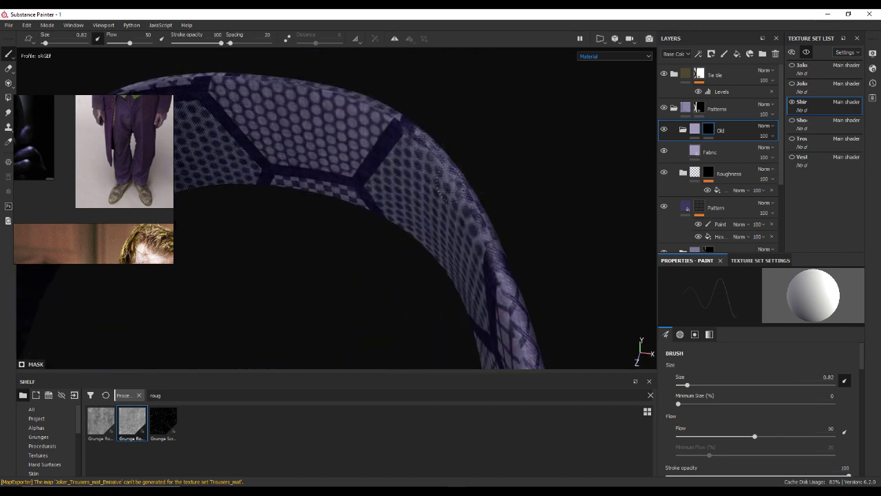
pyautogui.moveTo(489, 255)
pyautogui.keyDown('alt'); pyautogui.mouseDown()
pyautogui.moveTo(246, 245)
pyautogui.moveTo(386, 267)
pyautogui.moveTo(334, 246)
pyautogui.mouseUp(); pyautogui.keyUp('alt')
pyautogui.scroll(3, 385, 267)
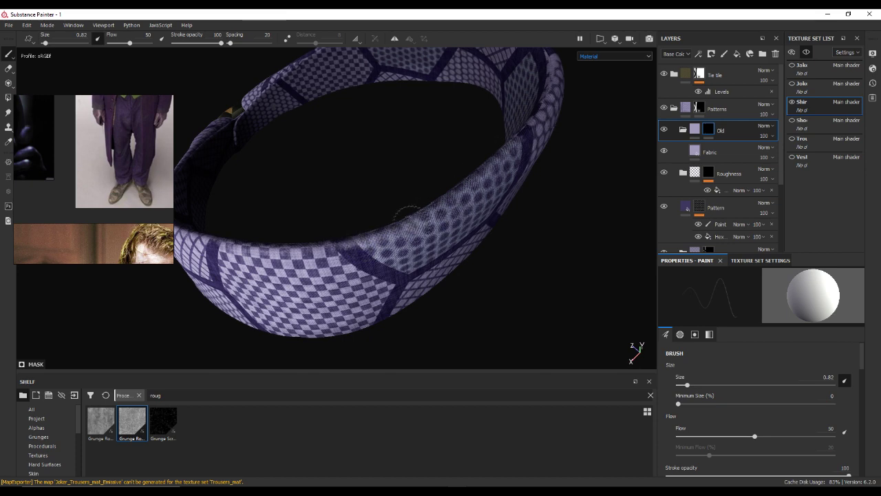
pyautogui.keyDown('alt'); pyautogui.moveTo(446, 192); pyautogui.dragTo(501, 187); pyautogui.keyUp('alt')
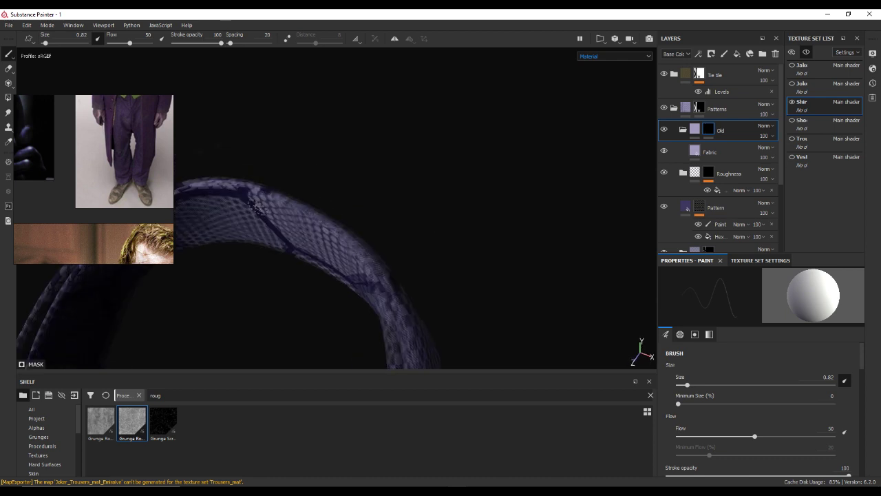
pyautogui.keyDown('alt'); pyautogui.moveTo(296, 206); pyautogui.dragTo(431, 215); pyautogui.keyUp('alt')
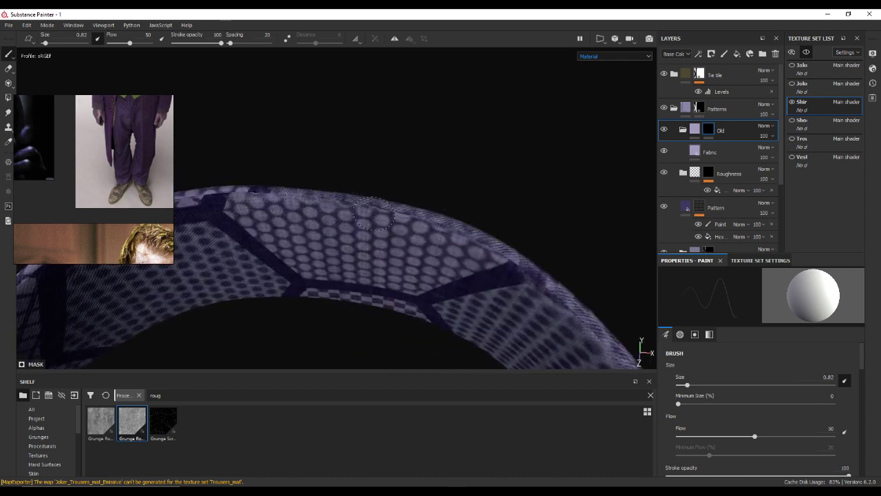
pyautogui.moveTo(529, 269)
pyautogui.keyDown('alt'); pyautogui.mouseDown()
pyautogui.moveTo(394, 221)
pyautogui.moveTo(365, 241)
pyautogui.mouseUp(); pyautogui.keyUp('alt')
pyautogui.keyDown('alt'); pyautogui.moveTo(365, 241); pyautogui.dragTo(334, 259, button='right'); pyautogui.keyUp('alt')
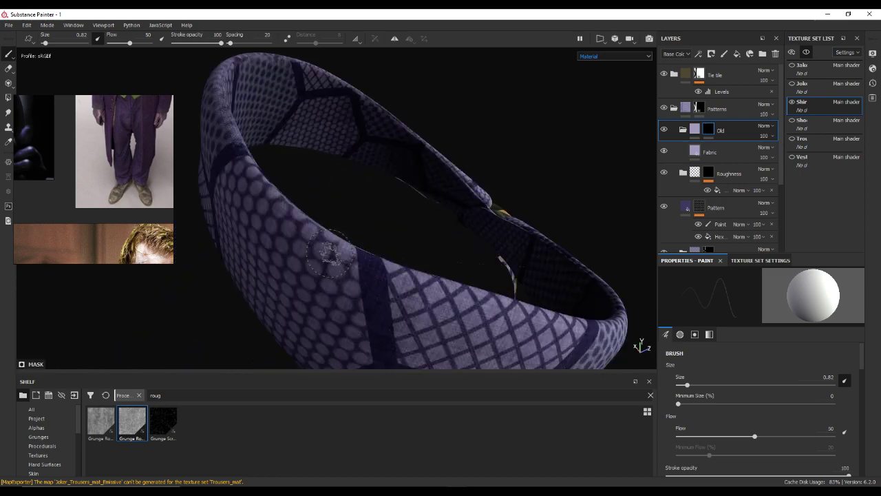
pyautogui.keyDown('alt'); pyautogui.moveTo(334, 258); pyautogui.dragTo(278, 170); pyautogui.keyUp('alt')
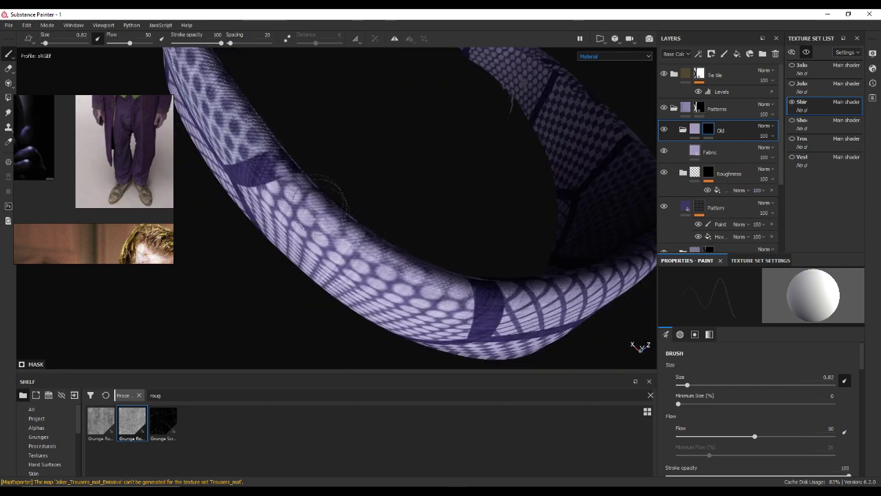
pyautogui.keyDown('alt'); pyautogui.moveTo(324, 189); pyautogui.dragTo(496, 187); pyautogui.keyUp('alt')
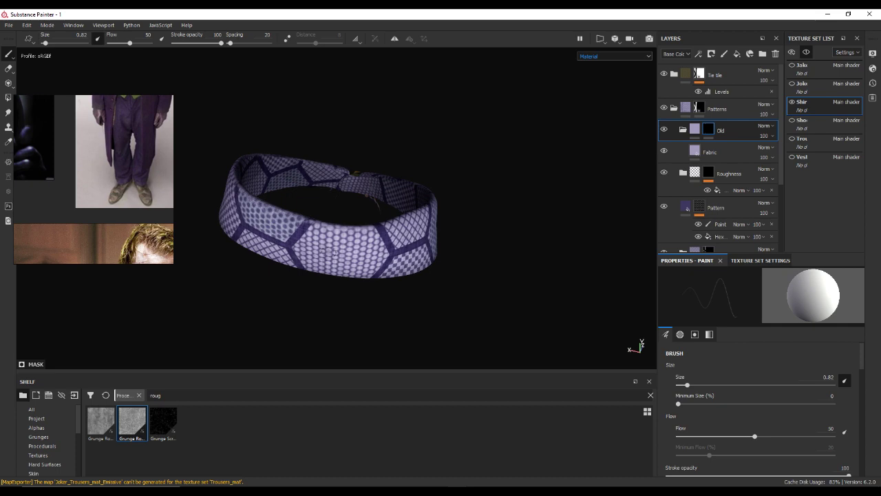
# Step: Orbit and zoom around the hexagon-patterned collar band to frame its edge
pyautogui.keyDown('alt'); pyautogui.moveTo(334, 253); pyautogui.dragTo(401, 266, button='right'); pyautogui.keyUp('alt')
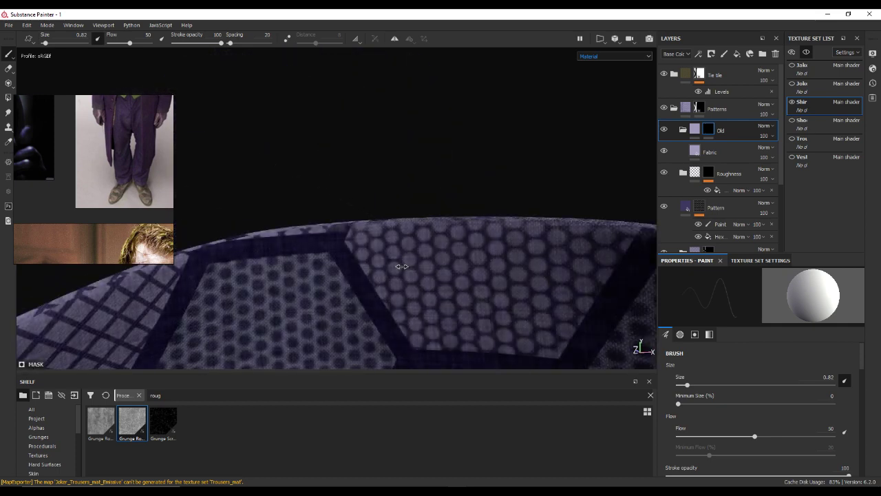
pyautogui.keyDown('alt'); pyautogui.moveTo(401, 266); pyautogui.dragTo(332, 296); pyautogui.keyUp('alt')
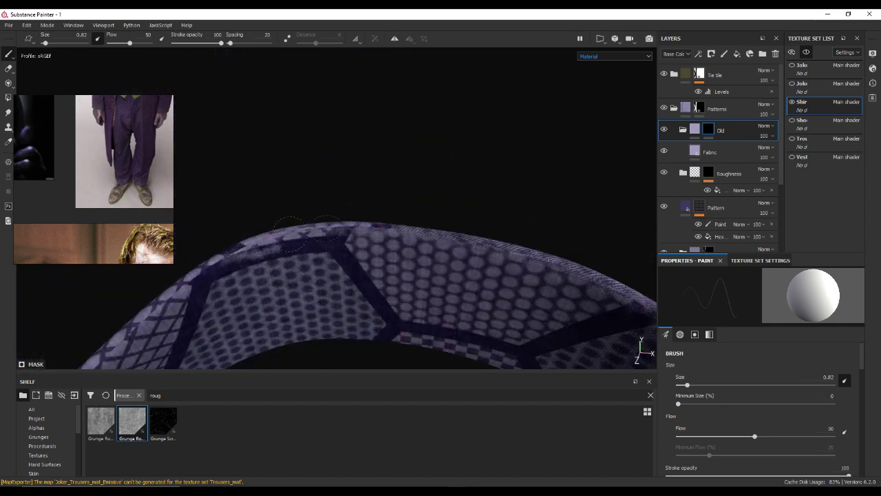
pyautogui.keyDown('alt'); pyautogui.moveTo(279, 238); pyautogui.dragTo(416, 227); pyautogui.keyUp('alt')
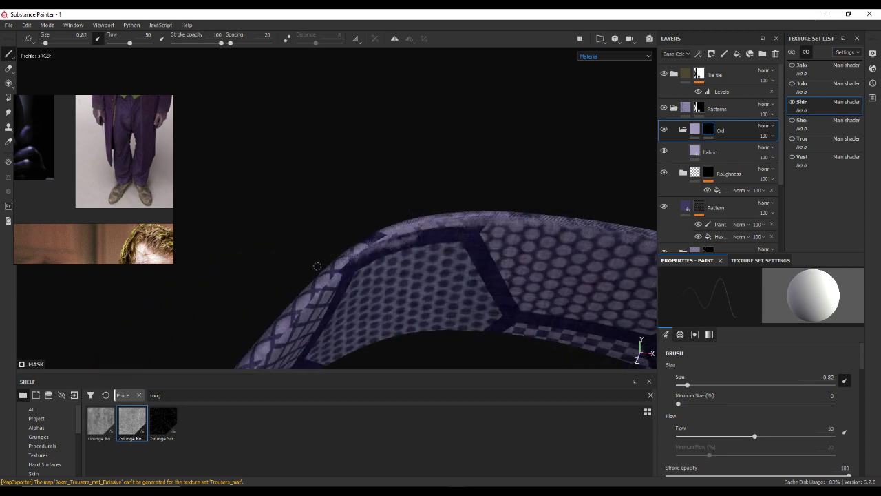
pyautogui.moveTo(361, 237)
pyautogui.keyDown('alt'); pyautogui.mouseDown()
pyautogui.moveTo(417, 285)
pyautogui.moveTo(450, 292)
pyautogui.moveTo(358, 244)
pyautogui.moveTo(384, 215)
pyautogui.mouseUp(); pyautogui.keyUp('alt')
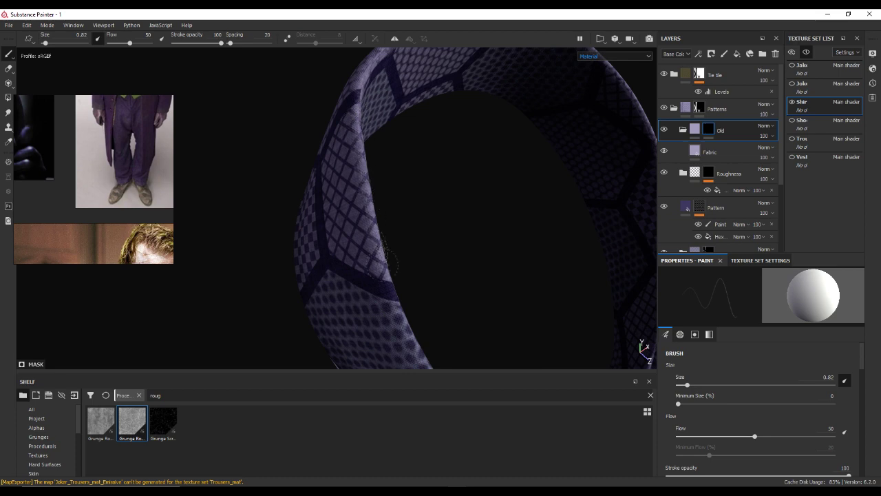
pyautogui.keyDown('alt'); pyautogui.moveTo(385, 252); pyautogui.dragTo(307, 241); pyautogui.keyUp('alt')
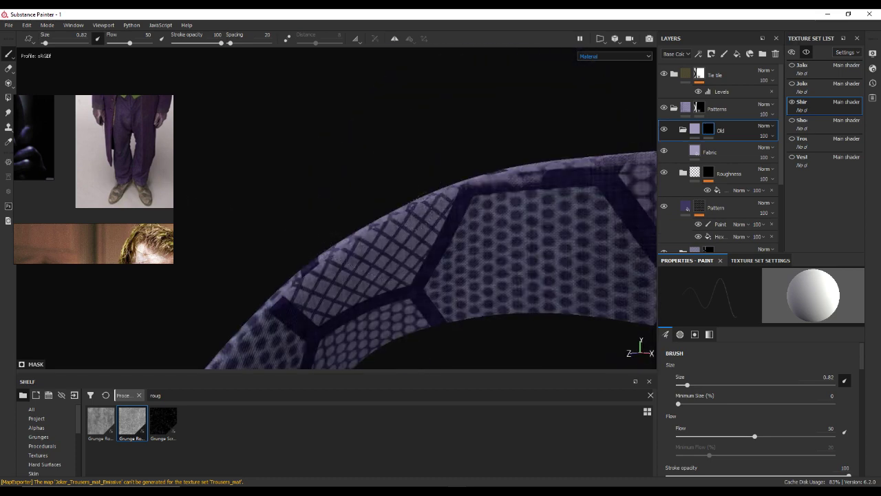
pyautogui.moveTo(378, 212)
pyautogui.keyDown('alt'); pyautogui.mouseDown()
pyautogui.moveTo(361, 170)
pyautogui.moveTo(390, 178)
pyautogui.mouseUp(); pyautogui.keyUp('alt')
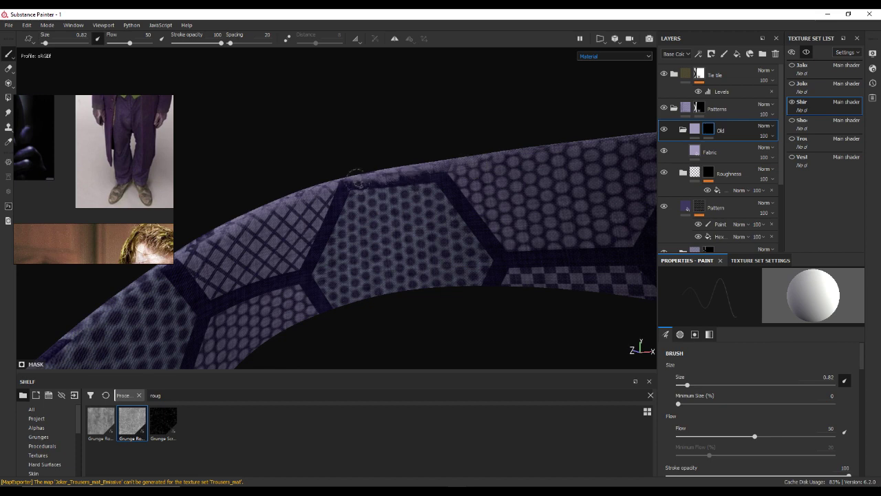
pyautogui.press('alt')
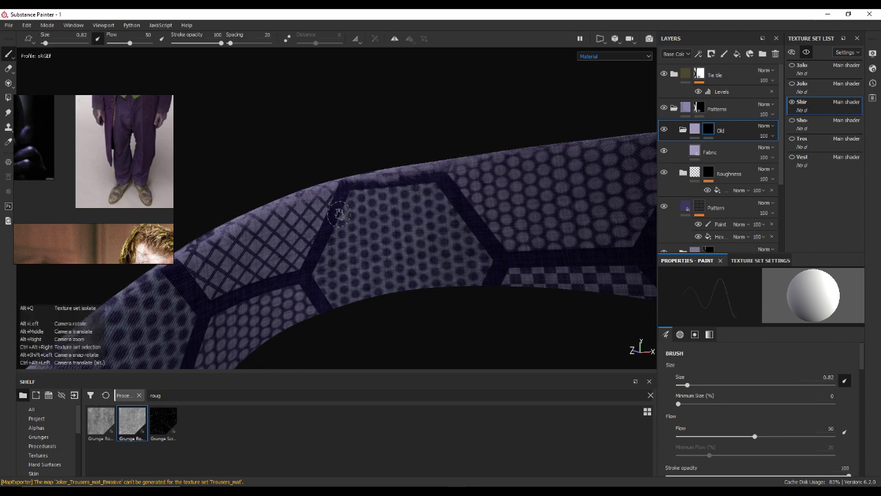
pyautogui.moveTo(342, 219)
pyautogui.keyDown('alt'); pyautogui.mouseDown()
pyautogui.moveTo(440, 192)
pyautogui.moveTo(412, 139)
pyautogui.moveTo(409, 165)
pyautogui.mouseUp(); pyautogui.keyUp('alt')
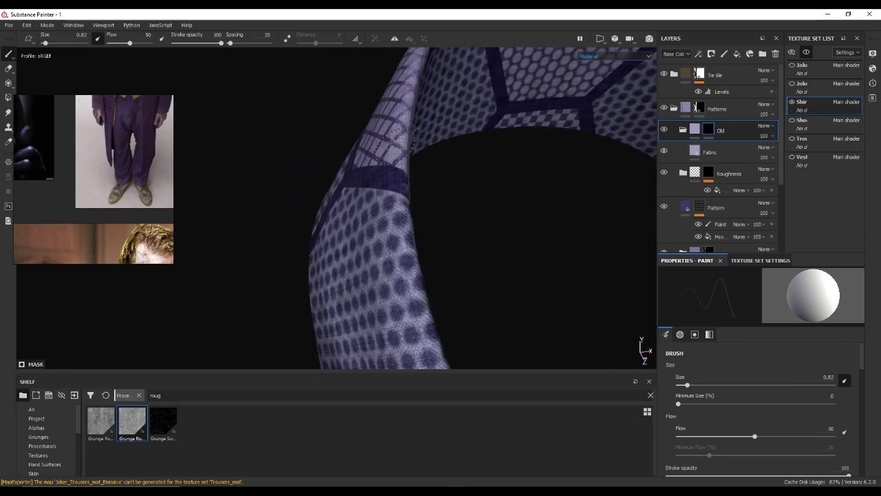
pyautogui.moveTo(412, 211)
pyautogui.keyDown('alt'); pyautogui.mouseDown()
pyautogui.moveTo(415, 199)
pyautogui.moveTo(354, 167)
pyautogui.moveTo(372, 296)
pyautogui.mouseUp(); pyautogui.keyUp('alt')
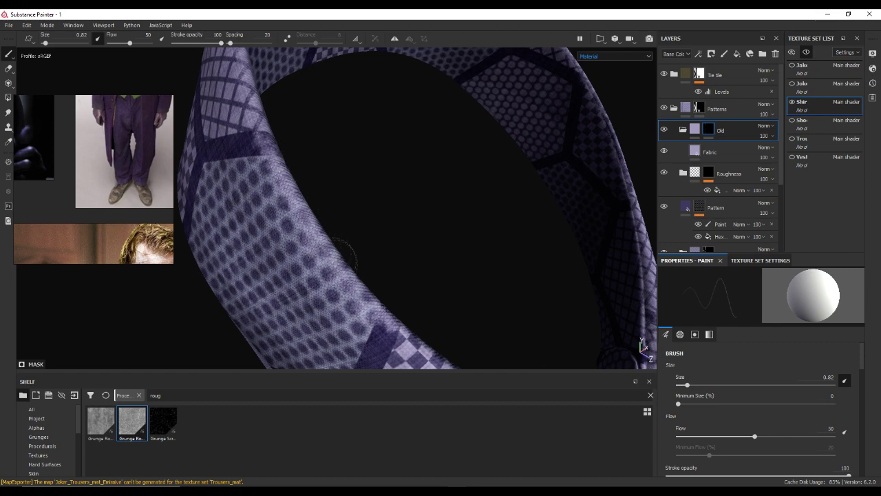
pyautogui.keyDown('alt'); pyautogui.moveTo(367, 294); pyautogui.dragTo(187, 252); pyautogui.keyUp('alt')
pyautogui.moveTo(186, 252)
pyautogui.keyDown('alt'); pyautogui.mouseDown(button='right')
pyautogui.moveTo(426, 237)
pyautogui.moveTo(524, 205)
pyautogui.mouseUp(button='right'); pyautogui.keyUp('alt')
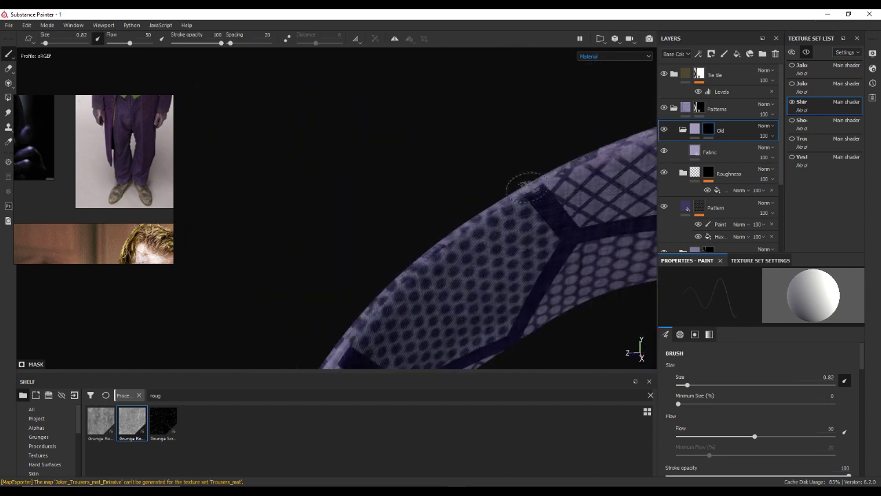
pyautogui.scroll(2, 525, 186)
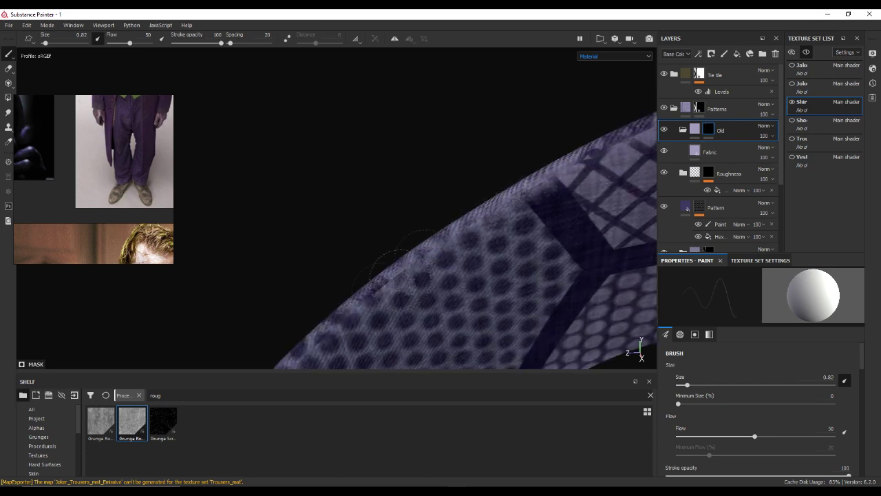
# Step: Paint lighter, grainy wear along the collar edge, then check it from other angles
pyautogui.keyDown('alt'); pyautogui.moveTo(375, 303); pyautogui.dragTo(482, 179); pyautogui.keyUp('alt')
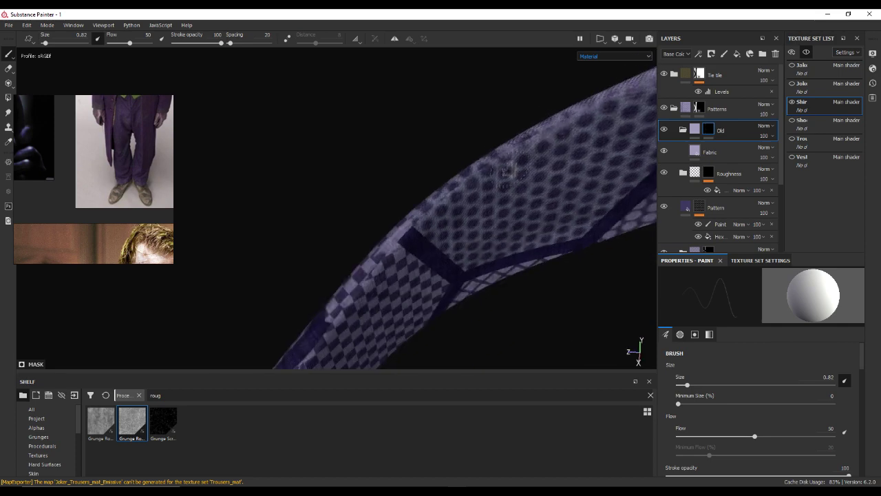
pyautogui.moveTo(426, 216)
pyautogui.keyDown('alt'); pyautogui.mouseDown()
pyautogui.moveTo(485, 197)
pyautogui.moveTo(413, 191)
pyautogui.moveTo(388, 131)
pyautogui.mouseUp(); pyautogui.keyUp('alt')
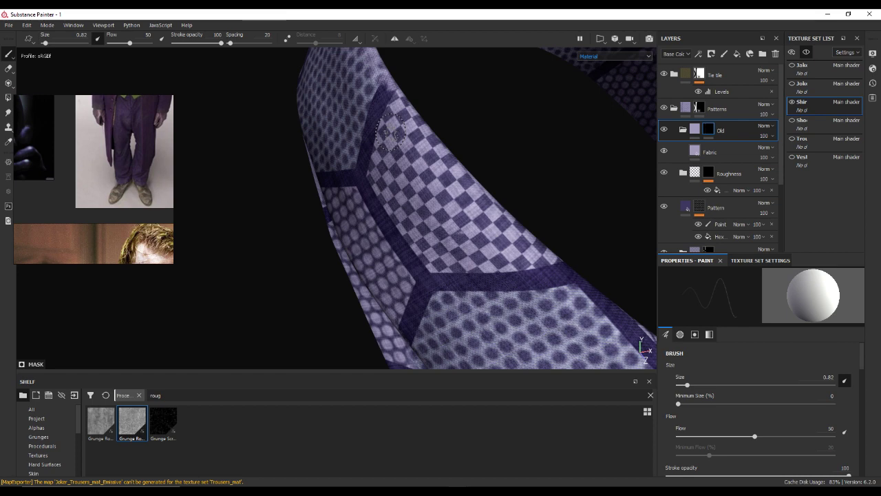
pyautogui.keyDown('alt'); pyautogui.moveTo(383, 231); pyautogui.dragTo(374, 229); pyautogui.keyUp('alt')
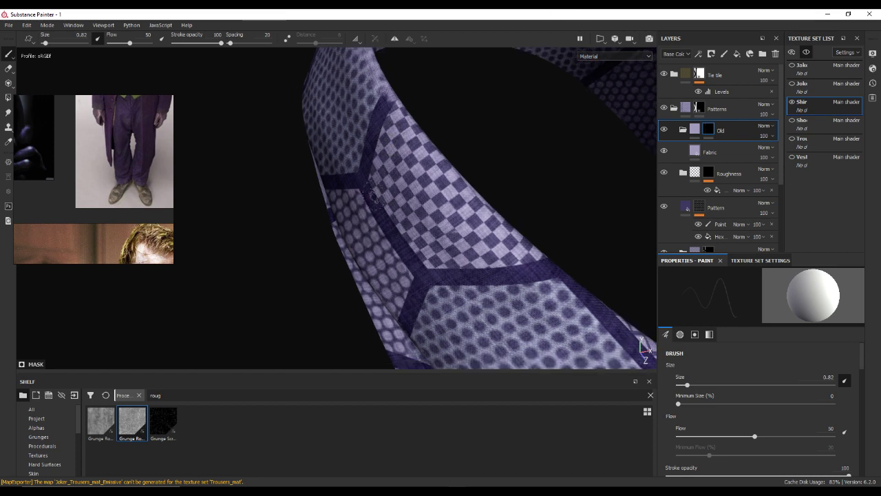
pyautogui.keyDown('alt'); pyautogui.moveTo(371, 135); pyautogui.dragTo(417, 184); pyautogui.keyUp('alt')
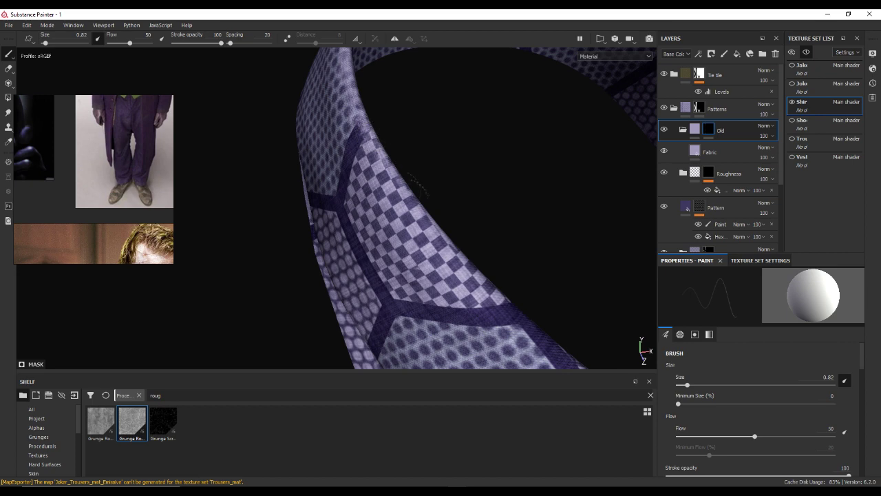
pyautogui.moveTo(444, 238); pyautogui.dragTo(513, 310)
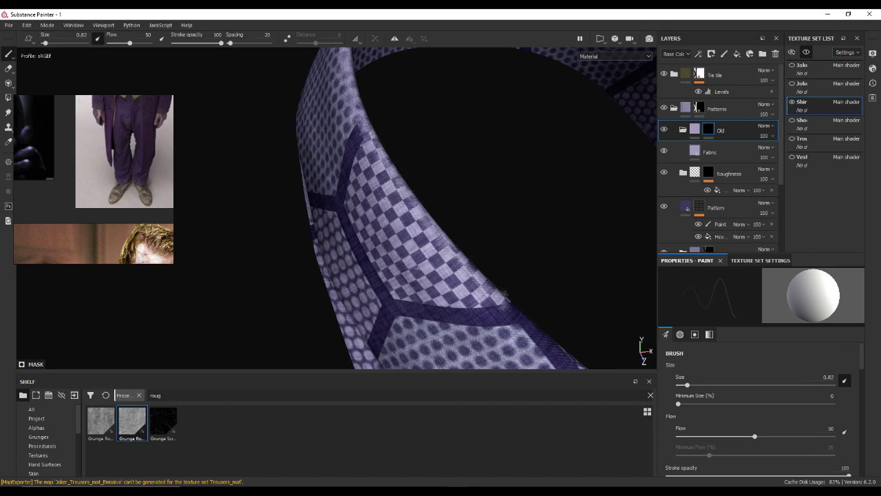
pyautogui.moveTo(523, 307)
pyautogui.keyDown('alt'); pyautogui.mouseDown()
pyautogui.moveTo(417, 252)
pyautogui.moveTo(354, 252)
pyautogui.moveTo(310, 304)
pyautogui.moveTo(428, 194)
pyautogui.mouseUp(); pyautogui.keyUp('alt')
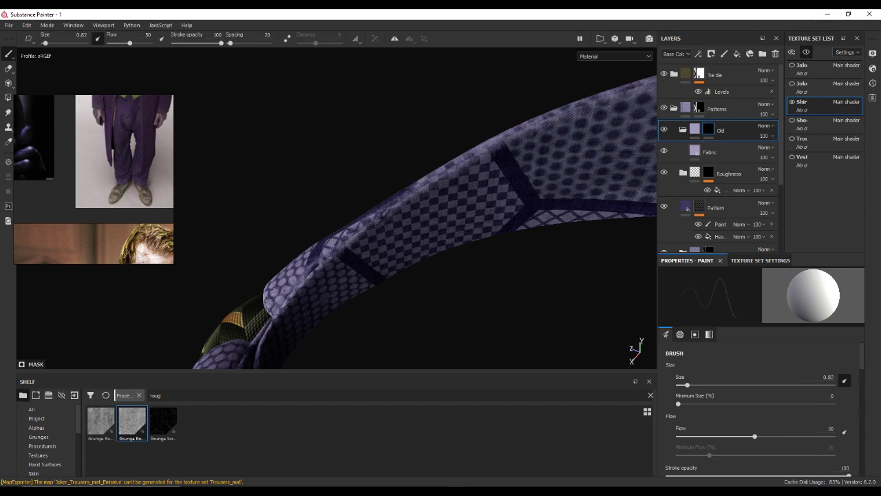
pyautogui.moveTo(362, 232)
pyautogui.keyDown('alt'); pyautogui.mouseDown()
pyautogui.moveTo(632, 248)
pyautogui.moveTo(311, 235)
pyautogui.mouseUp(); pyautogui.keyUp('alt')
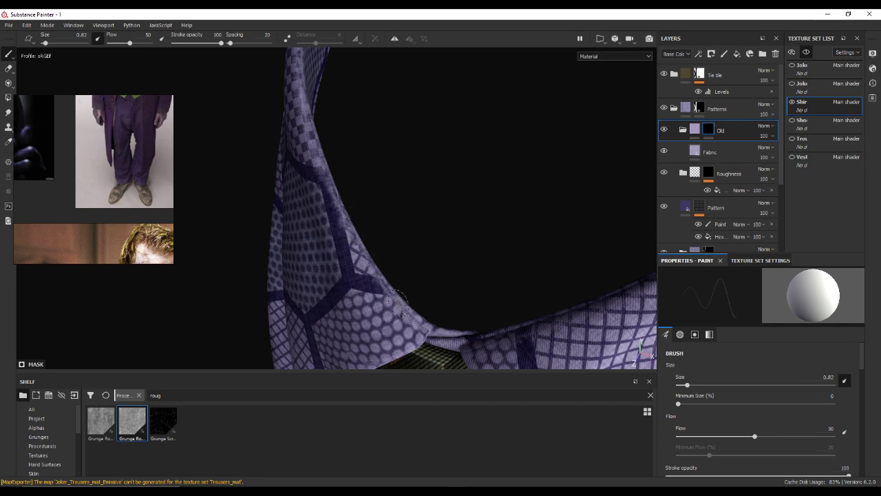
pyautogui.moveTo(424, 316)
pyautogui.keyDown('alt'); pyautogui.mouseDown()
pyautogui.moveTo(527, 250)
pyautogui.moveTo(437, 257)
pyautogui.moveTo(525, 237)
pyautogui.mouseUp(); pyautogui.keyUp('alt')
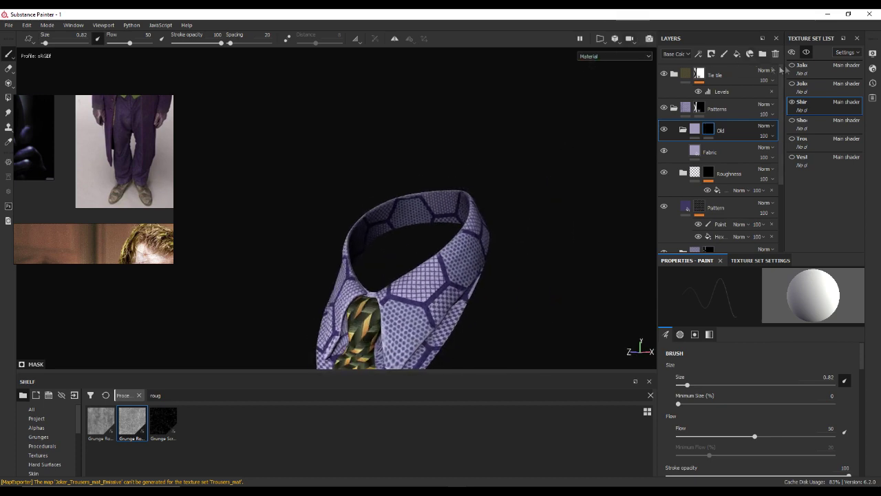
# Step: Preview the whole costume in the Iray render, then return to painting with only the shirt shown
pyautogui.click(806, 53)
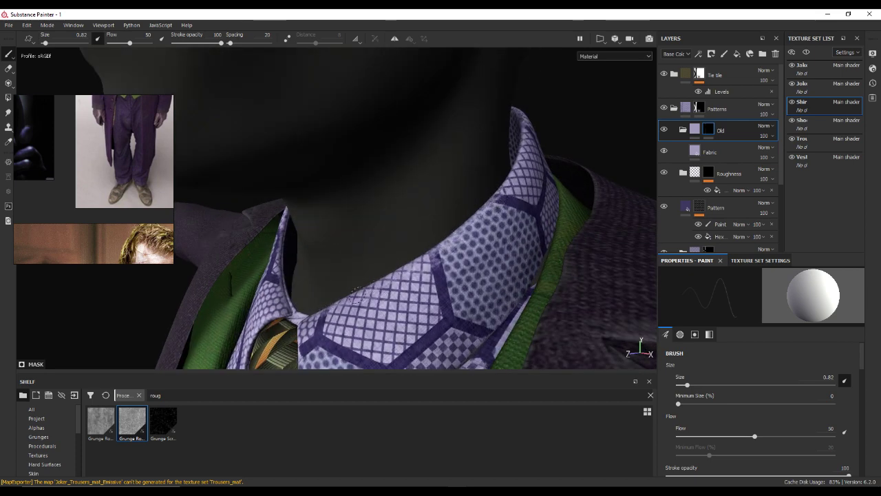
pyautogui.keyDown('alt'); pyautogui.moveTo(434, 259); pyautogui.dragTo(488, 225); pyautogui.keyUp('alt')
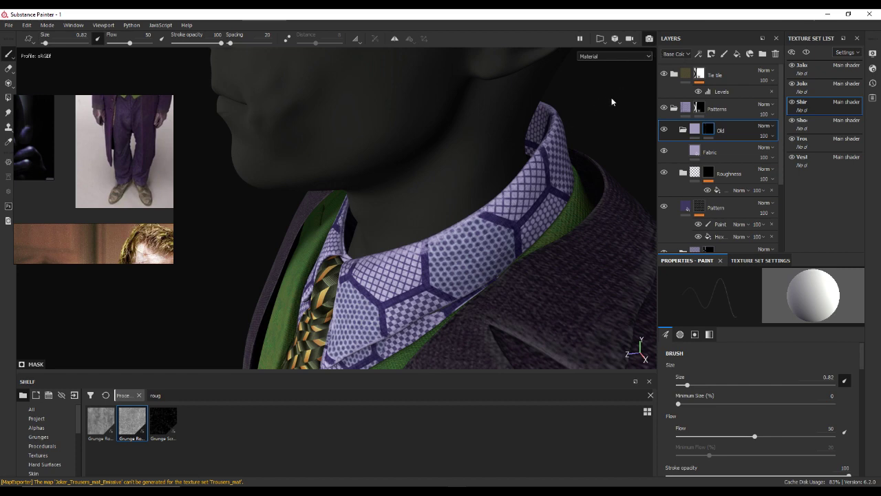
pyautogui.click(648, 39)
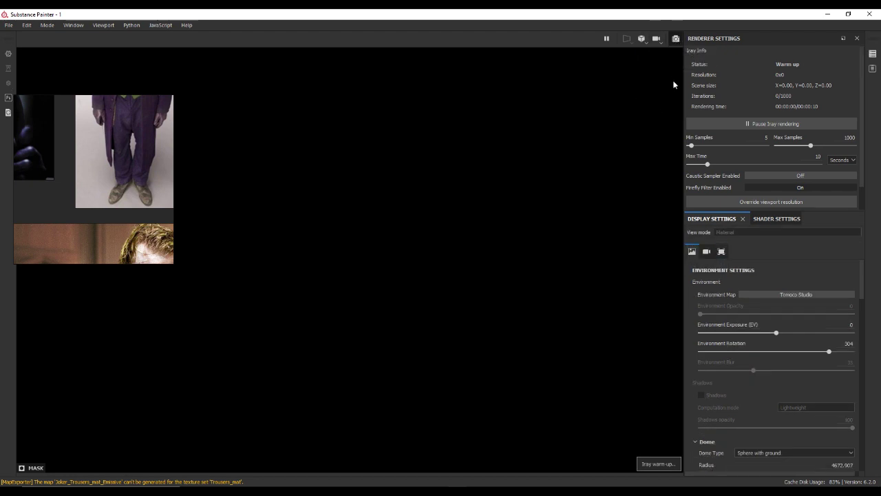
pyautogui.press('F10')
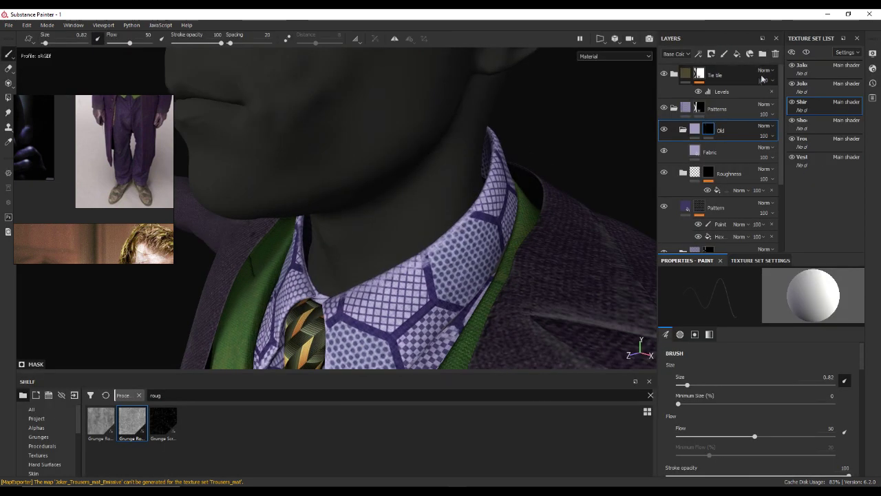
pyautogui.click(806, 51)
pyautogui.keyDown('alt'); pyautogui.moveTo(413, 207); pyautogui.dragTo(440, 134); pyautogui.keyUp('alt')
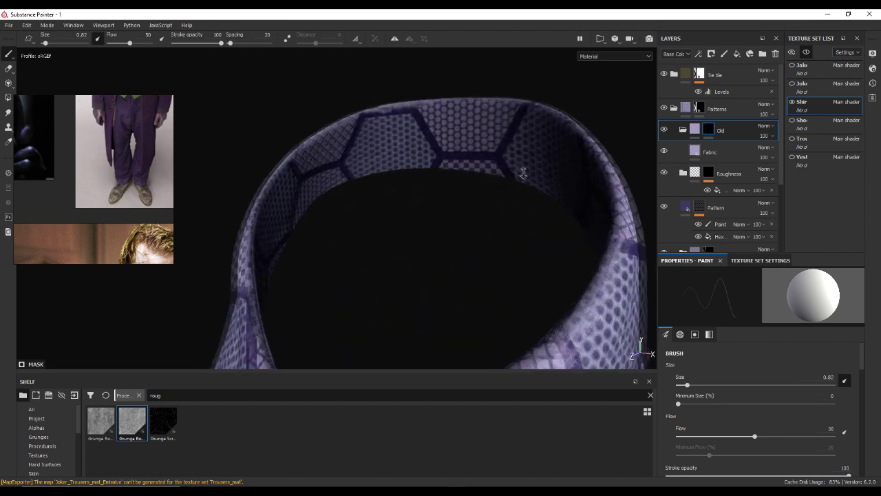
pyautogui.keyDown('ctrl'); pyautogui.moveTo(441, 135); pyautogui.dragTo(495, 113, button='right'); pyautogui.keyUp('ctrl')
pyautogui.moveTo(482, 117); pyautogui.dragTo(465, 141)
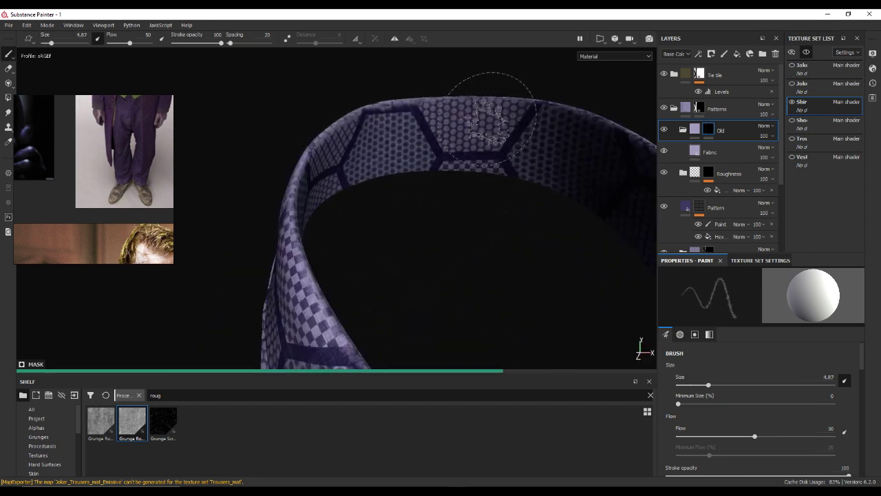
pyautogui.keyDown('alt'); pyautogui.moveTo(482, 121); pyautogui.dragTo(327, 161); pyautogui.keyUp('alt')
pyautogui.hotkey('ctrl', 'z')
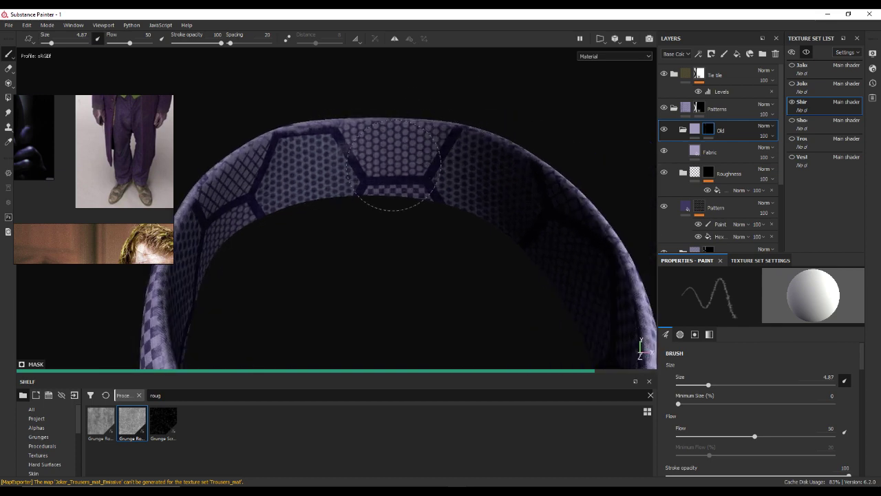
pyautogui.keyDown('alt'); pyautogui.moveTo(412, 183); pyautogui.dragTo(375, 152); pyautogui.keyUp('alt')
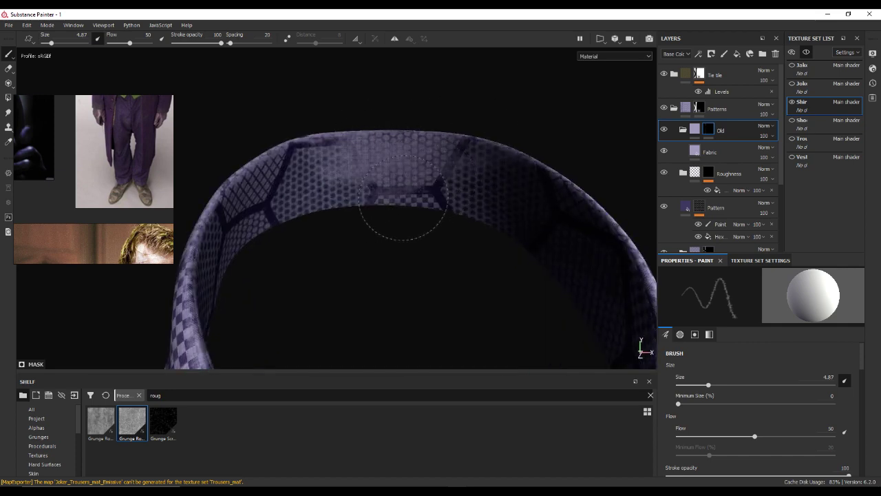
pyautogui.moveTo(384, 196)
pyautogui.keyDown('alt'); pyautogui.mouseDown()
pyautogui.moveTo(331, 172)
pyautogui.moveTo(315, 135)
pyautogui.mouseUp(); pyautogui.keyUp('alt')
pyautogui.moveTo(324, 230)
pyautogui.keyDown('alt'); pyautogui.mouseDown()
pyautogui.moveTo(499, 226)
pyautogui.moveTo(409, 194)
pyautogui.moveTo(471, 198)
pyautogui.mouseUp(); pyautogui.keyUp('alt')
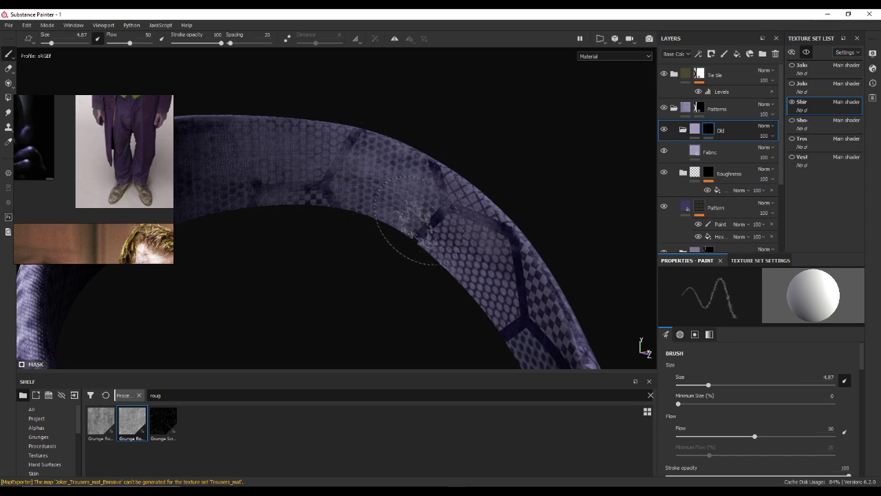
pyautogui.press('f')
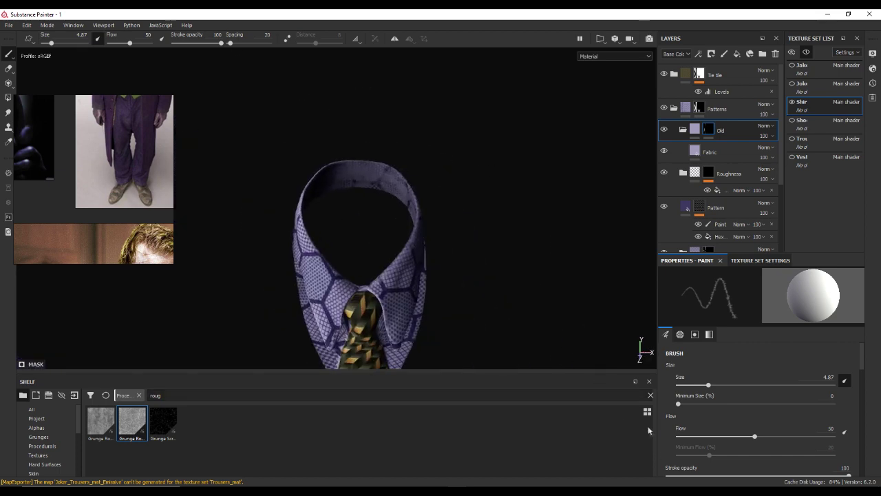
pyautogui.click(806, 52)
pyautogui.moveTo(360, 236)
pyautogui.keyDown('alt'); pyautogui.mouseDown()
pyautogui.moveTo(392, 182)
pyautogui.moveTo(455, 174)
pyautogui.moveTo(403, 213)
pyautogui.moveTo(407, 252)
pyautogui.mouseUp(); pyautogui.keyUp('alt')
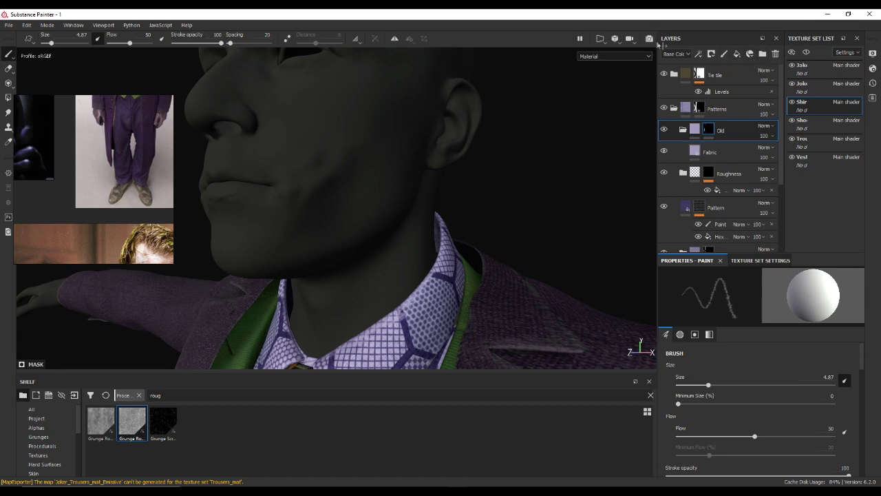
# Step: Isolate the Shirt texture set and paint worn fabric onto the left side of the collar
pyautogui.click(806, 52)
pyautogui.keyDown('alt'); pyautogui.moveTo(354, 187); pyautogui.dragTo(354, 200); pyautogui.keyUp('alt')
pyautogui.scroll(3, 354, 207)
pyautogui.scroll(2, 376, 181)
pyautogui.moveTo(315, 147); pyautogui.dragTo(320, 292)
# Step: Inspect the collar and tie from every side, brighten the lighting and recentre the camera
pyautogui.moveTo(521, 285)
pyautogui.keyDown('alt'); pyautogui.mouseDown()
pyautogui.moveTo(635, 349)
pyautogui.moveTo(460, 200)
pyautogui.moveTo(531, 203)
pyautogui.moveTo(522, 212)
pyautogui.mouseUp(); pyautogui.keyUp('alt')
pyautogui.moveTo(459, 252)
pyautogui.keyDown('alt'); pyautogui.mouseDown()
pyautogui.moveTo(482, 234)
pyautogui.moveTo(429, 228)
pyautogui.mouseUp(); pyautogui.keyUp('alt')
pyautogui.scroll(2, 427, 248)
pyautogui.keyDown('alt'); pyautogui.moveTo(425, 262); pyautogui.dragTo(371, 168); pyautogui.keyUp('alt')
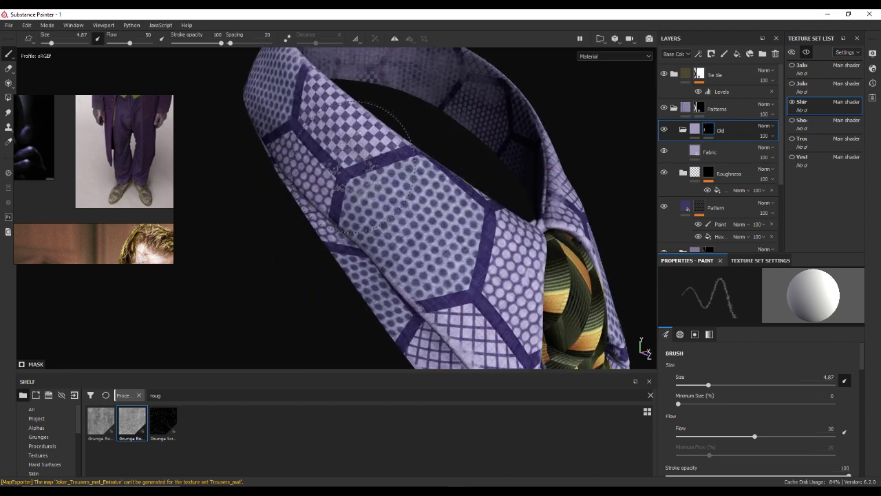
pyautogui.moveTo(474, 180)
pyautogui.keyDown('alt'); pyautogui.mouseDown()
pyautogui.moveTo(491, 191)
pyautogui.moveTo(468, 186)
pyautogui.mouseUp(); pyautogui.keyUp('alt')
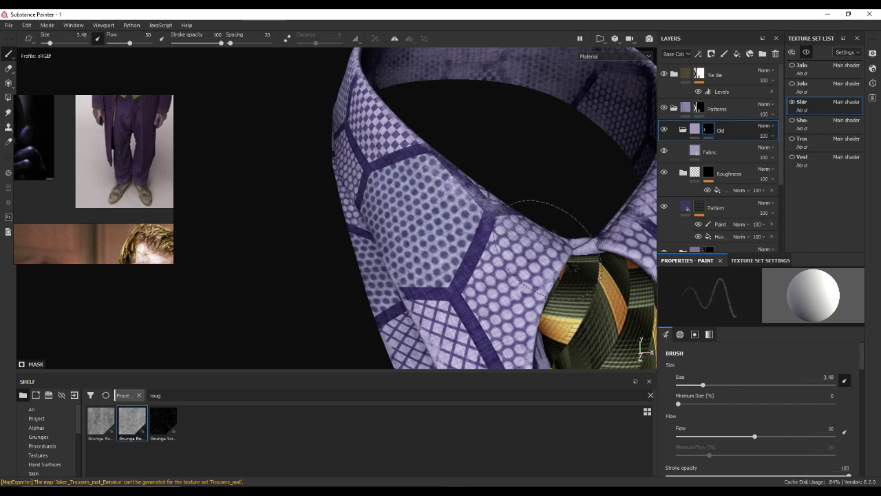
pyautogui.keyDown('alt'); pyautogui.moveTo(432, 138); pyautogui.dragTo(341, 103); pyautogui.keyUp('alt')
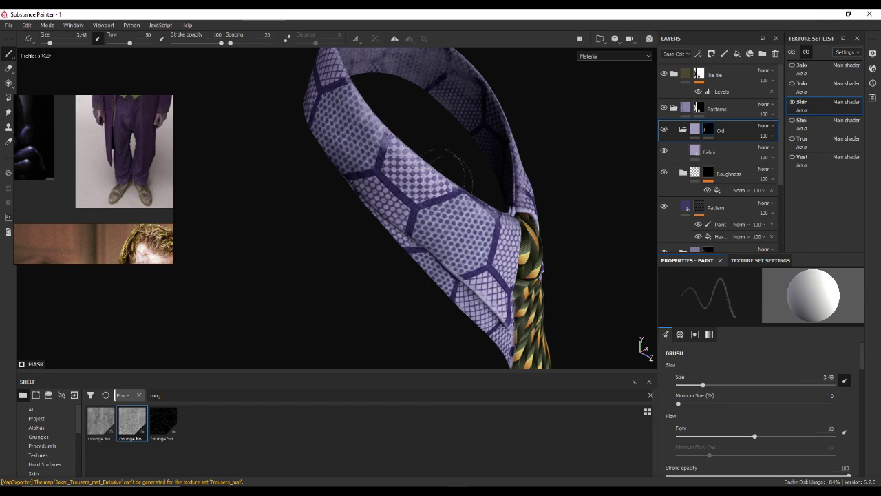
pyautogui.keyDown('alt'); pyautogui.moveTo(432, 162); pyautogui.dragTo(481, 144); pyautogui.keyUp('alt')
pyautogui.scroll(2, 537, 169)
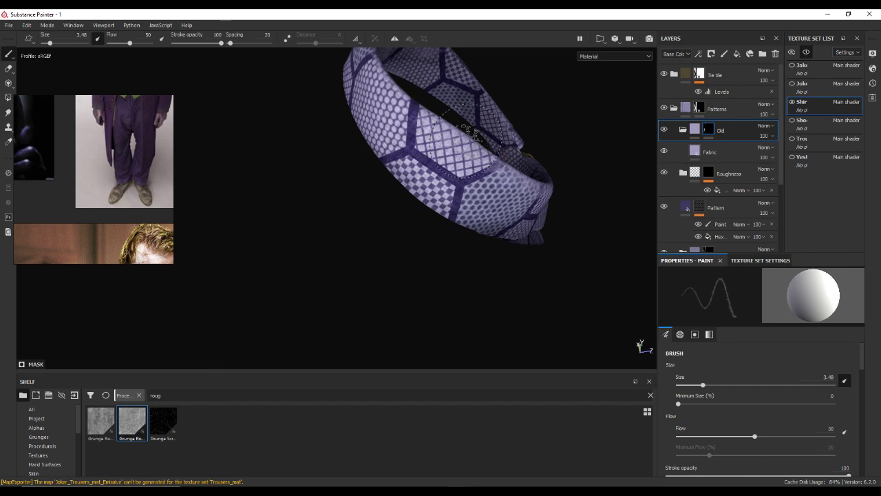
pyautogui.keyDown('alt'); pyautogui.moveTo(405, 96); pyautogui.dragTo(509, 125); pyautogui.keyUp('alt')
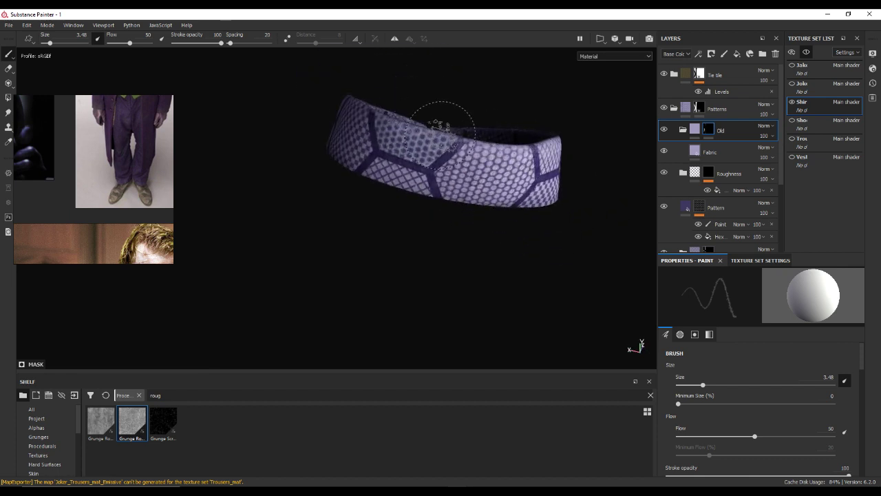
pyautogui.moveTo(483, 130)
pyautogui.keyDown('alt'); pyautogui.mouseDown()
pyautogui.moveTo(508, 168)
pyautogui.moveTo(485, 122)
pyautogui.mouseUp(); pyautogui.keyUp('alt')
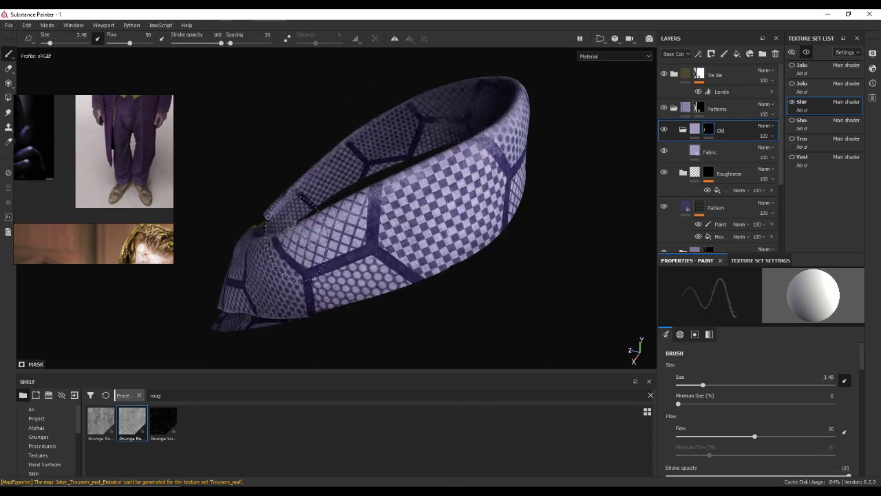
pyautogui.scroll(5, 373, 183)
pyautogui.moveTo(393, 125)
pyautogui.keyDown('alt'); pyautogui.mouseDown()
pyautogui.moveTo(451, 109)
pyautogui.moveTo(455, 89)
pyautogui.mouseUp(); pyautogui.keyUp('alt')
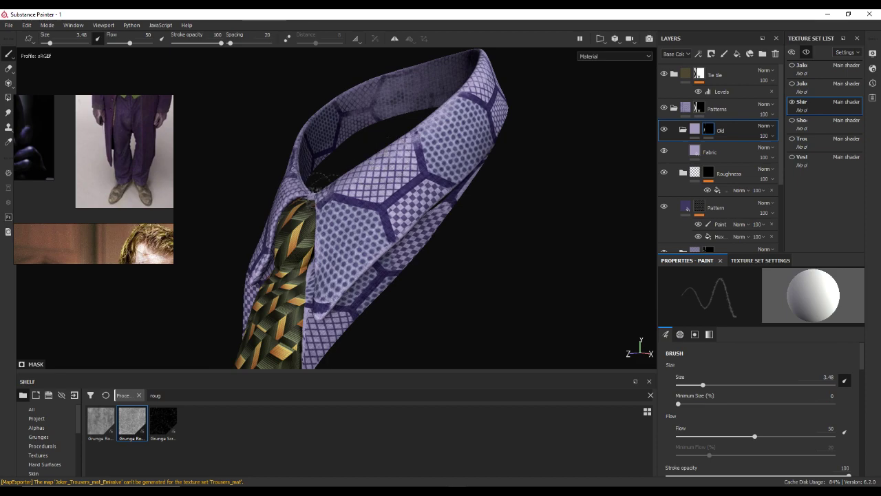
pyautogui.keyDown('alt'); pyautogui.moveTo(324, 180); pyautogui.dragTo(367, 108); pyautogui.keyUp('alt')
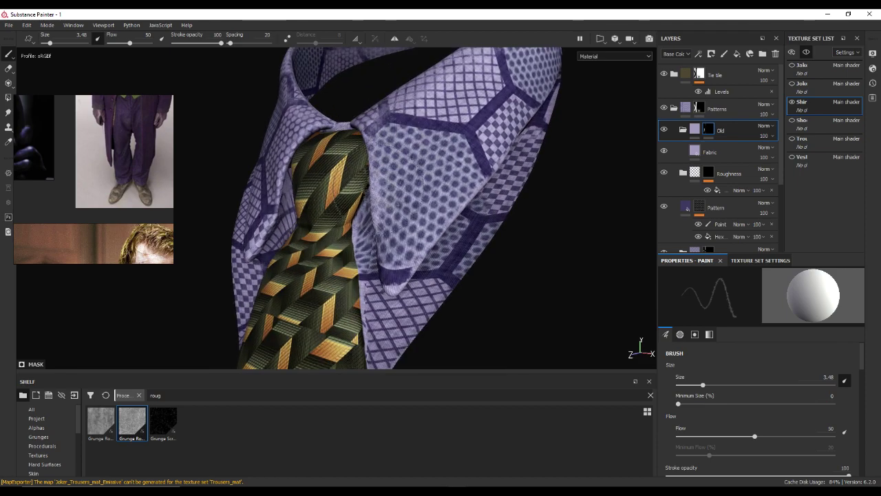
pyautogui.keyDown('alt'); pyautogui.moveTo(404, 234); pyautogui.dragTo(270, 228); pyautogui.keyUp('alt')
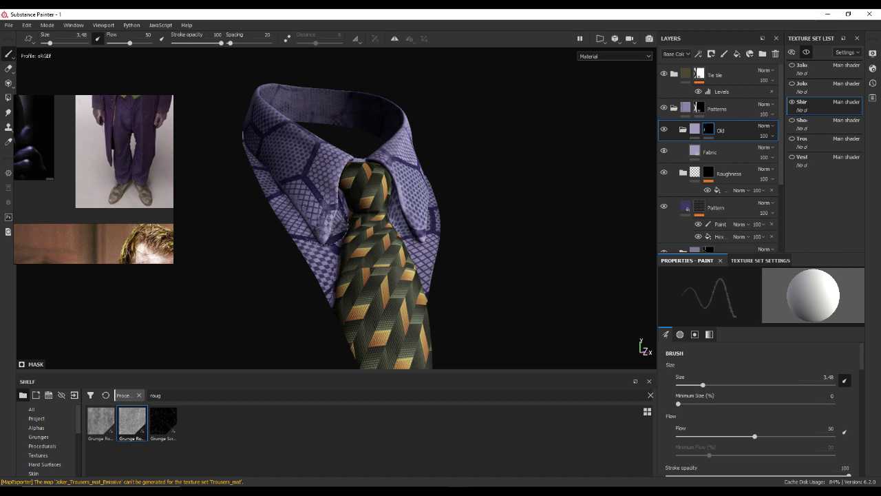
pyautogui.keyDown('alt'); pyautogui.moveTo(338, 220); pyautogui.dragTo(296, 227); pyautogui.keyUp('alt')
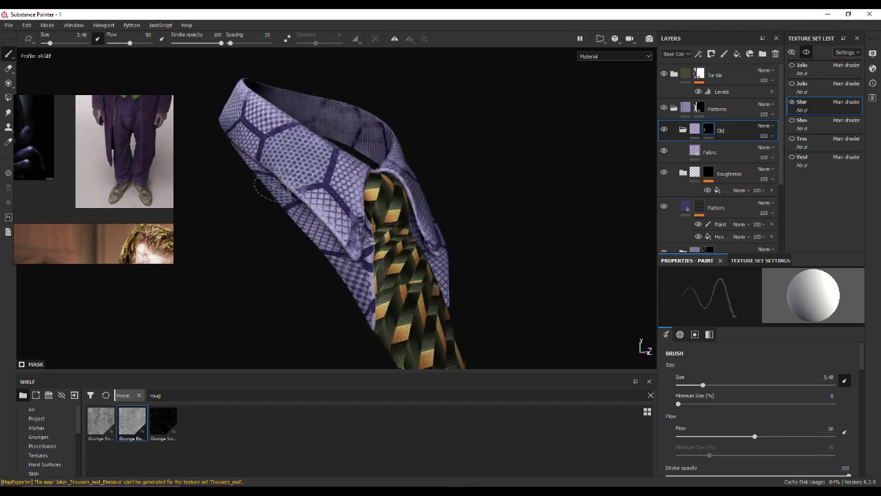
pyautogui.keyDown('alt'); pyautogui.moveTo(269, 188); pyautogui.dragTo(346, 239); pyautogui.keyUp('alt')
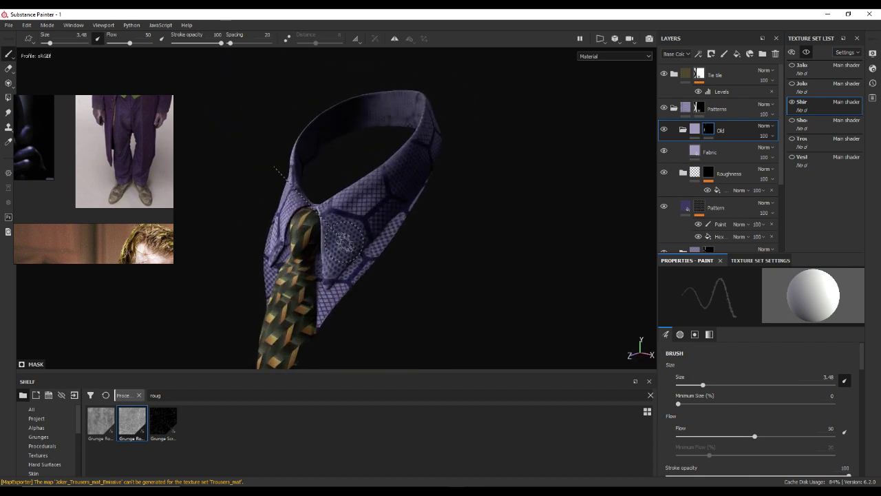
pyautogui.keyDown('shift'); pyautogui.moveTo(345, 239); pyautogui.dragTo(341, 306, button='right'); pyautogui.keyUp('shift')
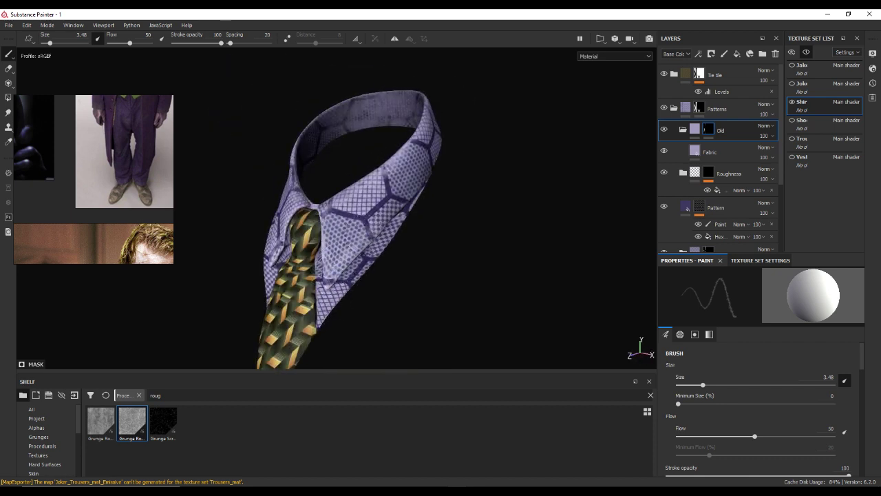
pyautogui.press('f')
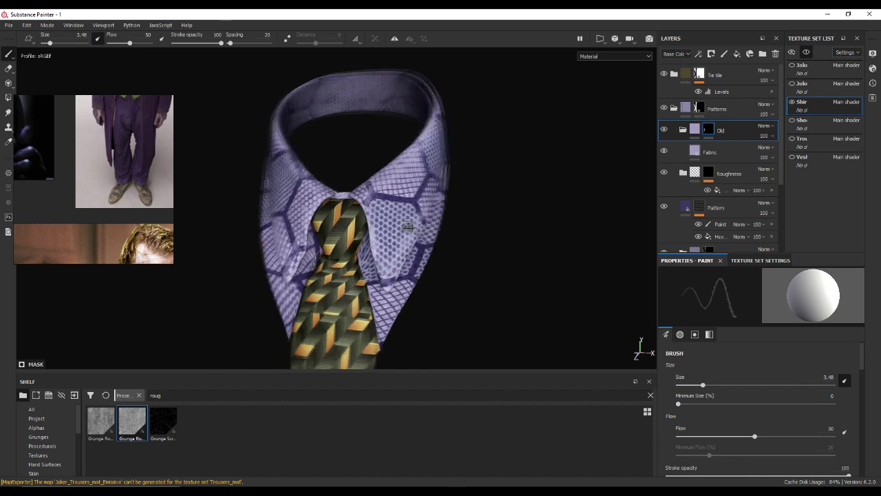
pyautogui.keyDown('alt'); pyautogui.moveTo(443, 219); pyautogui.dragTo(723, 65, button='right'); pyautogui.keyUp('alt')
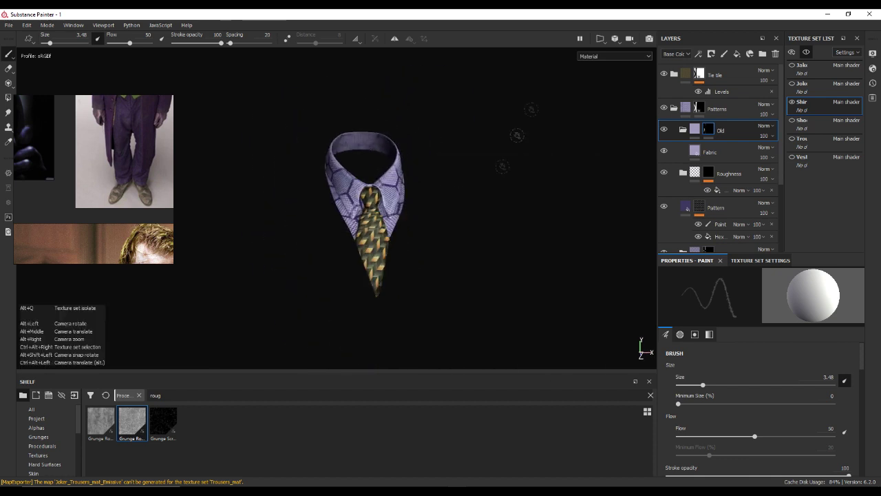
# Step: Show all texture sets, collapse the Old folder and compare the shirt with and without Old
pyautogui.click(805, 55)
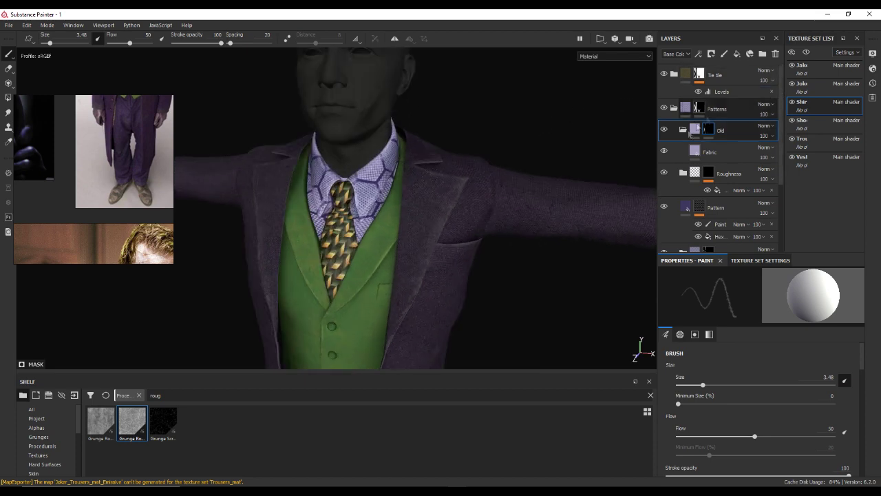
pyautogui.click(683, 129)
pyautogui.click(663, 131)
pyautogui.click(664, 131)
pyautogui.click(663, 131)
pyautogui.click(664, 131)
# Step: Frame the character's head and collar facing forward, then open the Old folder's layer options
pyautogui.keyDown('alt'); pyautogui.moveTo(482, 165); pyautogui.dragTo(445, 164); pyautogui.keyUp('alt')
pyautogui.scroll(3, 445, 165)
pyautogui.scroll(3, 445, 164)
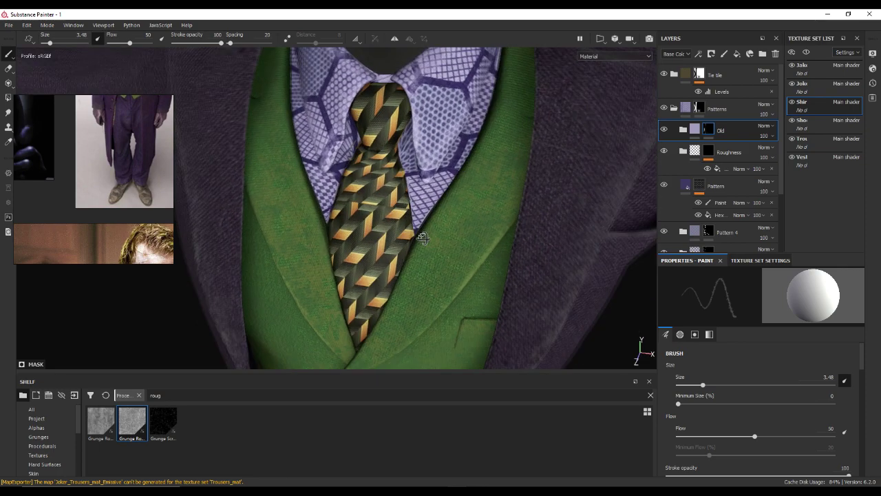
pyautogui.scroll(-3, 580, 159)
pyautogui.scroll(-2, 579, 159)
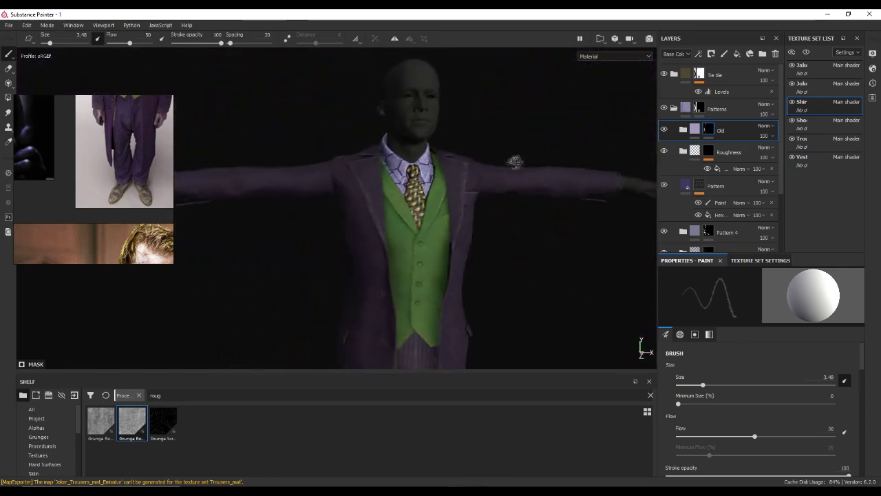
pyautogui.scroll(3, 413, 135)
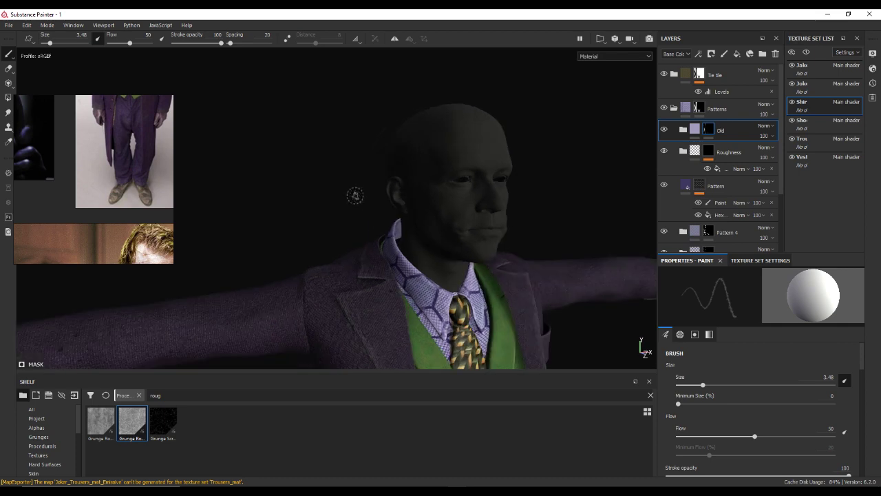
pyautogui.keyDown('shift'); pyautogui.moveTo(356, 195); pyautogui.dragTo(365, 201, button='right'); pyautogui.keyUp('shift')
pyautogui.scroll(2, 369, 207)
pyautogui.keyDown('alt'); pyautogui.moveTo(369, 208); pyautogui.dragTo(402, 182); pyautogui.keyUp('alt')
pyautogui.rightClick(733, 130)
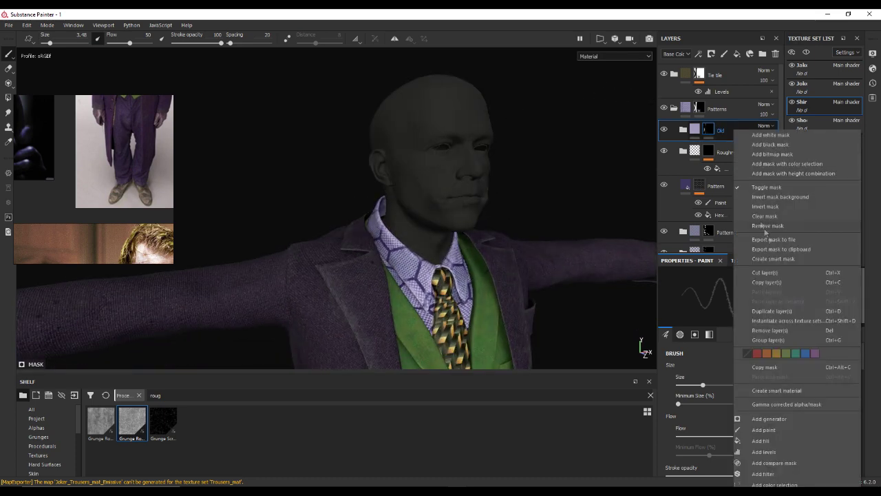
# Step: Duplicate the Old folder, rename the copy 'Dirt', and select its Fabric Suit Vintage fill
pyautogui.click(776, 308)
pyautogui.hotkey('ctrl', 'd')
pyautogui.doubleClick(731, 132)
pyautogui.write('Dirt')
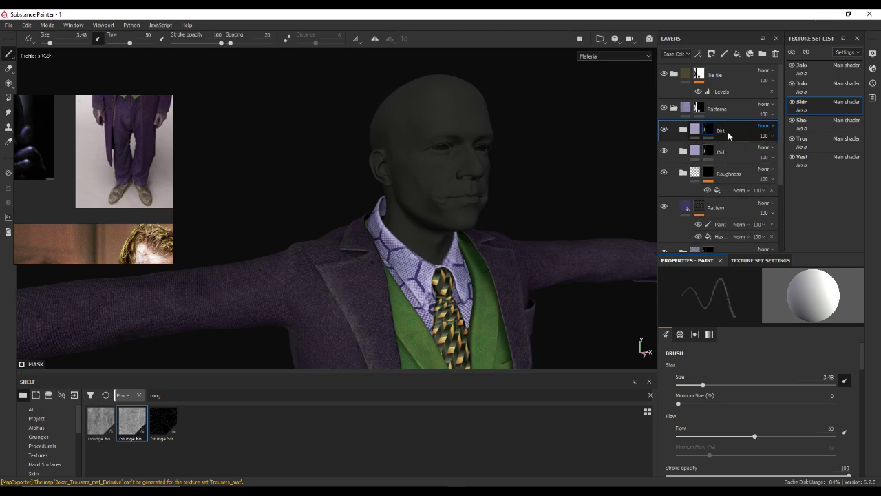
pyautogui.click(683, 129)
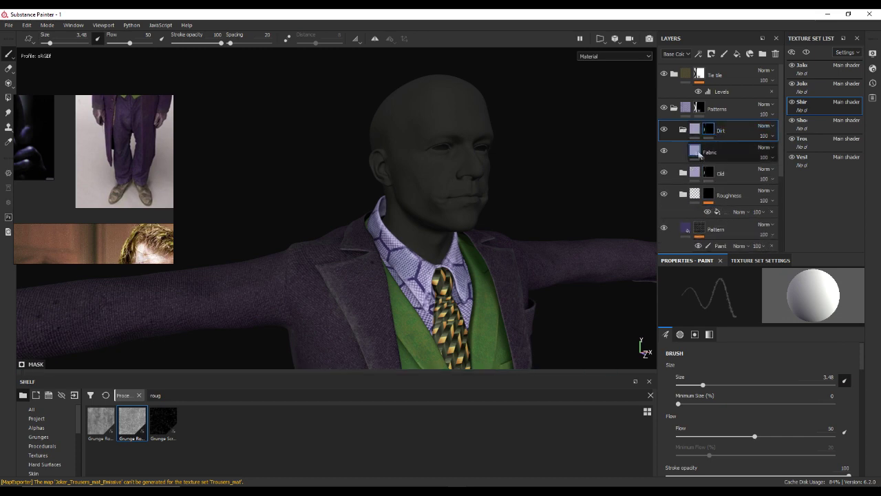
pyautogui.click(697, 152)
pyautogui.keyDown('alt'); pyautogui.moveTo(436, 218); pyautogui.dragTo(582, 193); pyautogui.keyUp('alt')
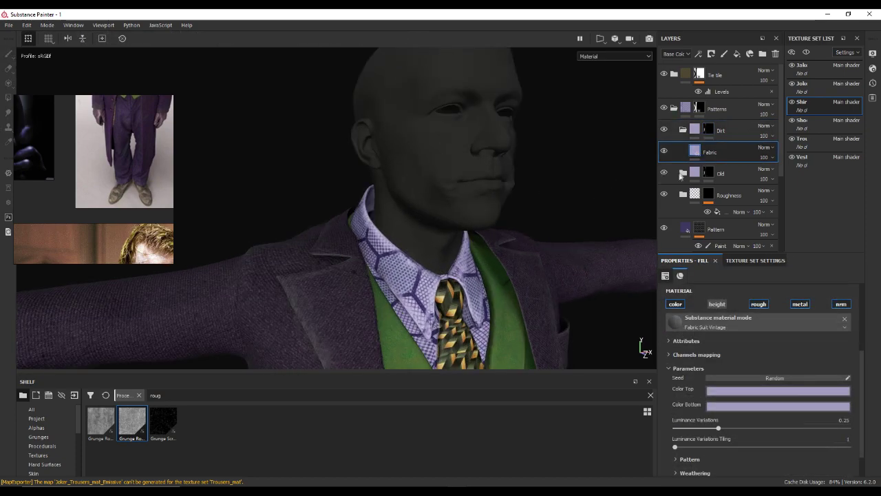